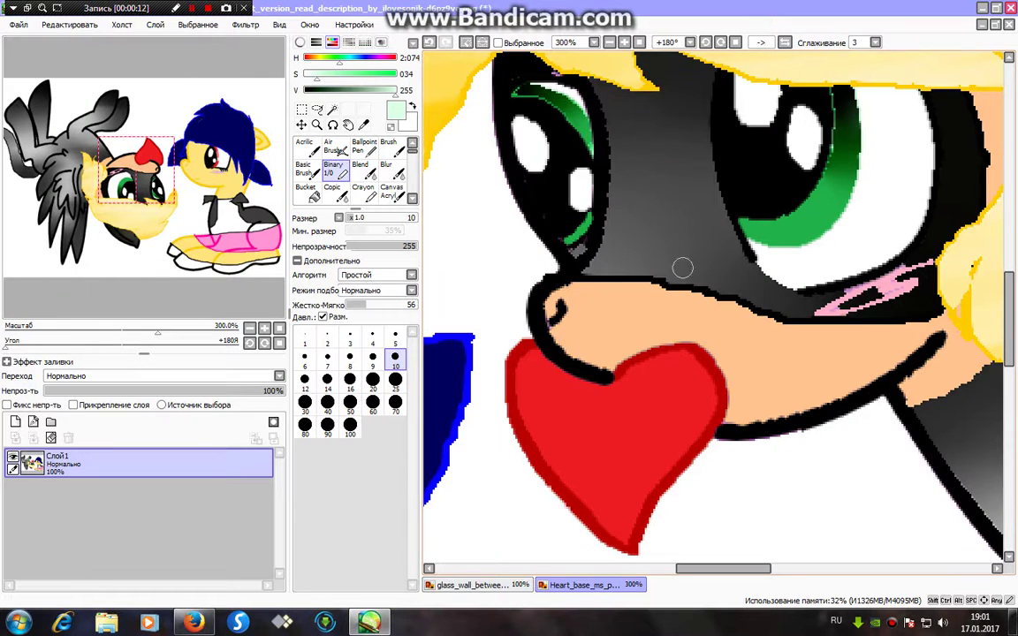
- Paint pale green and white highlights on the lower irises of both green eyes and smooth them with a size 9 Blur
drag(561, 234, 601, 244)
mouse_move(748, 243)
mouse_down()
mouse_move(851, 241)
mouse_move(824, 208)
mouse_up()
click(305, 77)
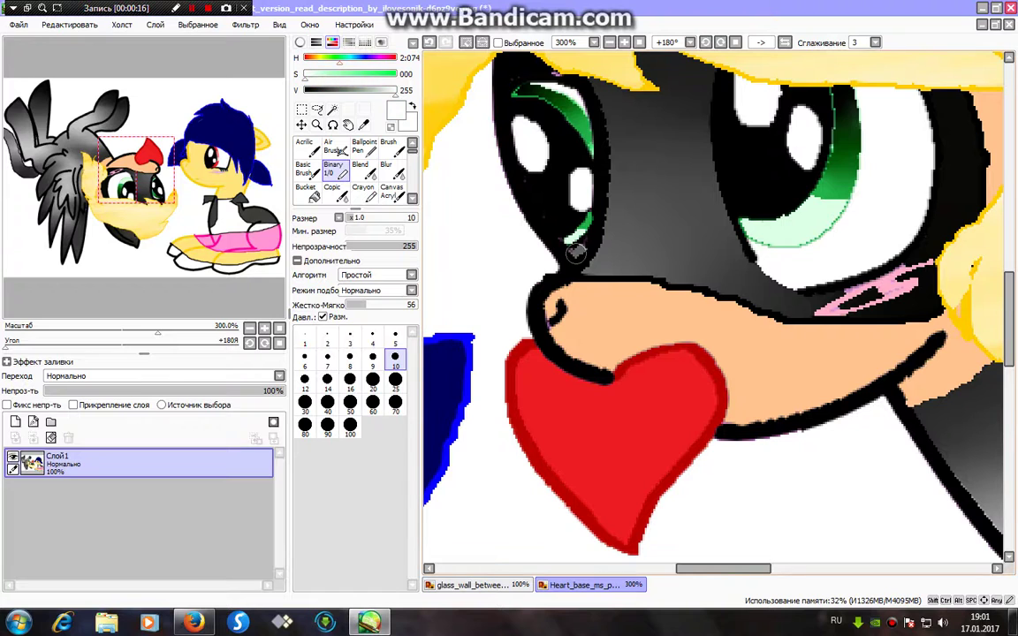
drag(807, 235, 763, 228)
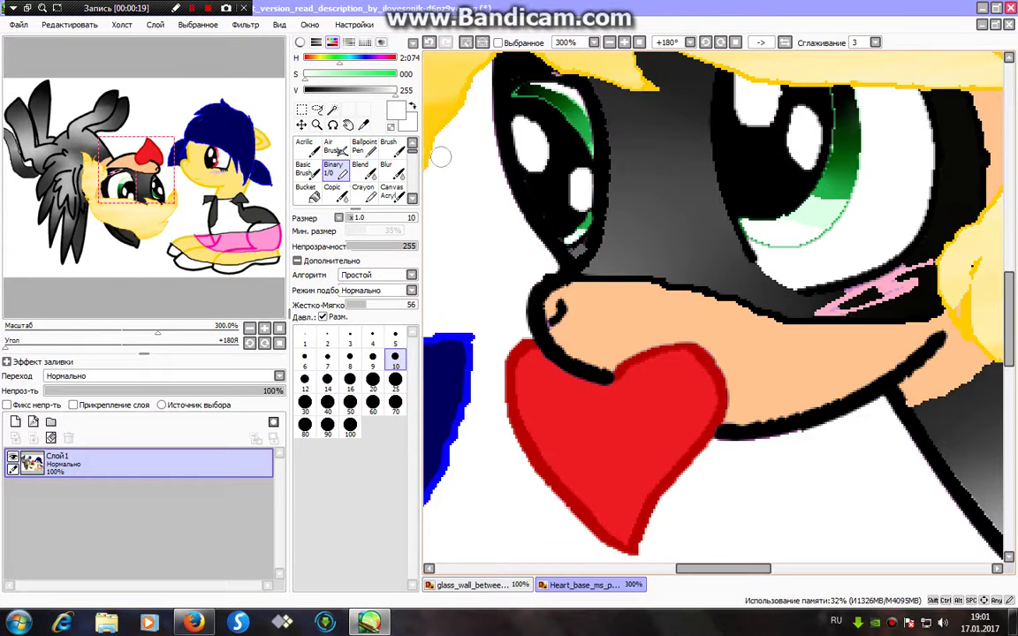
click(389, 170)
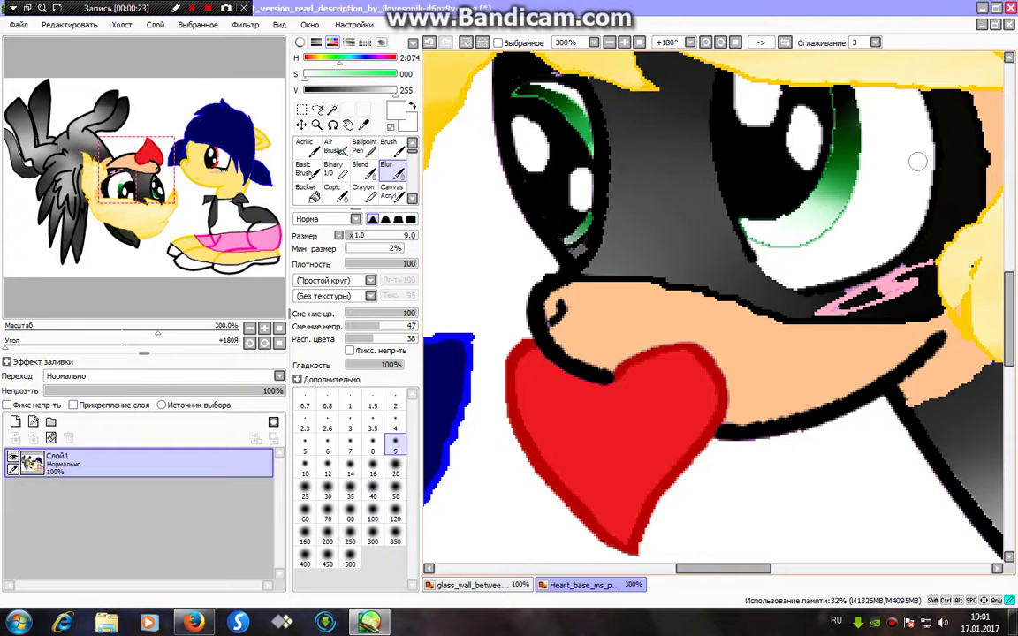
- Add a thin white highlight to the smaller green eye with a size 2 Binary brush, blur it, and deselect
click(332, 168)
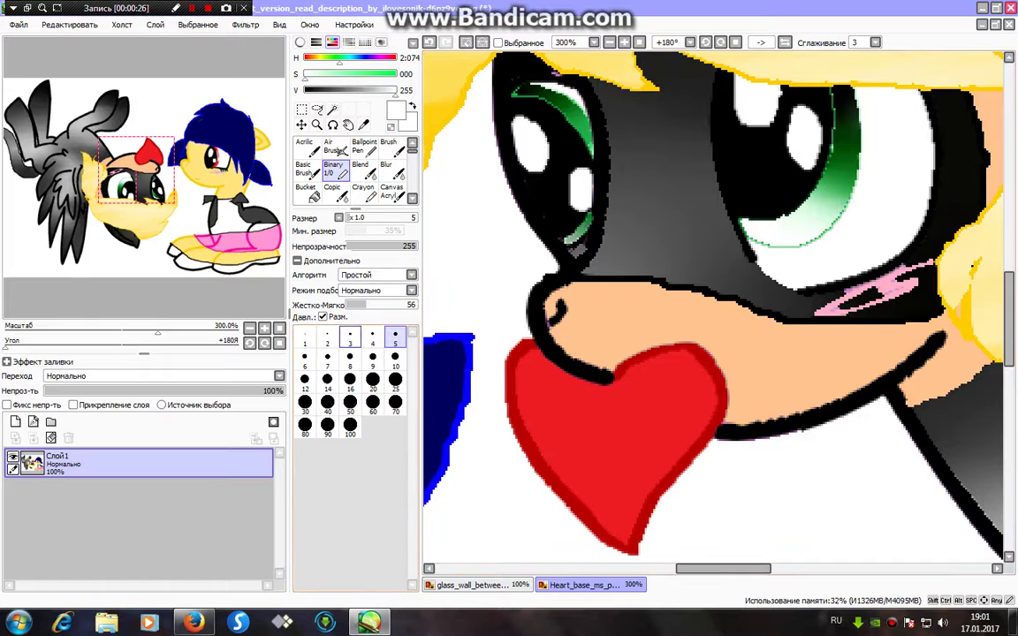
click(327, 340)
drag(590, 215, 571, 240)
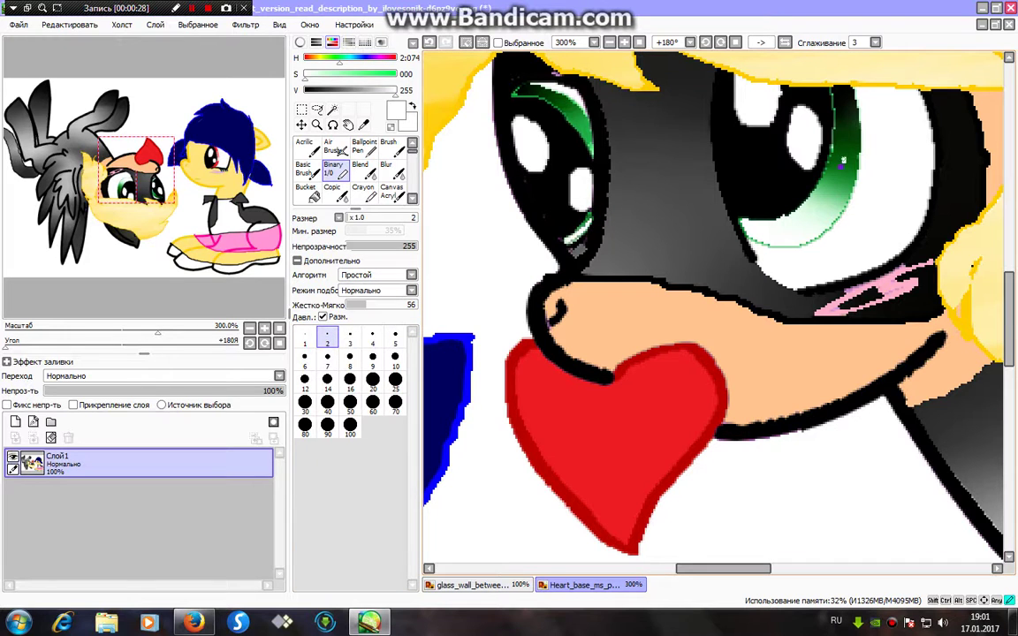
click(390, 171)
mouse_move(852, 155)
mouse_down()
mouse_move(816, 176)
mouse_move(856, 132)
mouse_move(838, 163)
mouse_up()
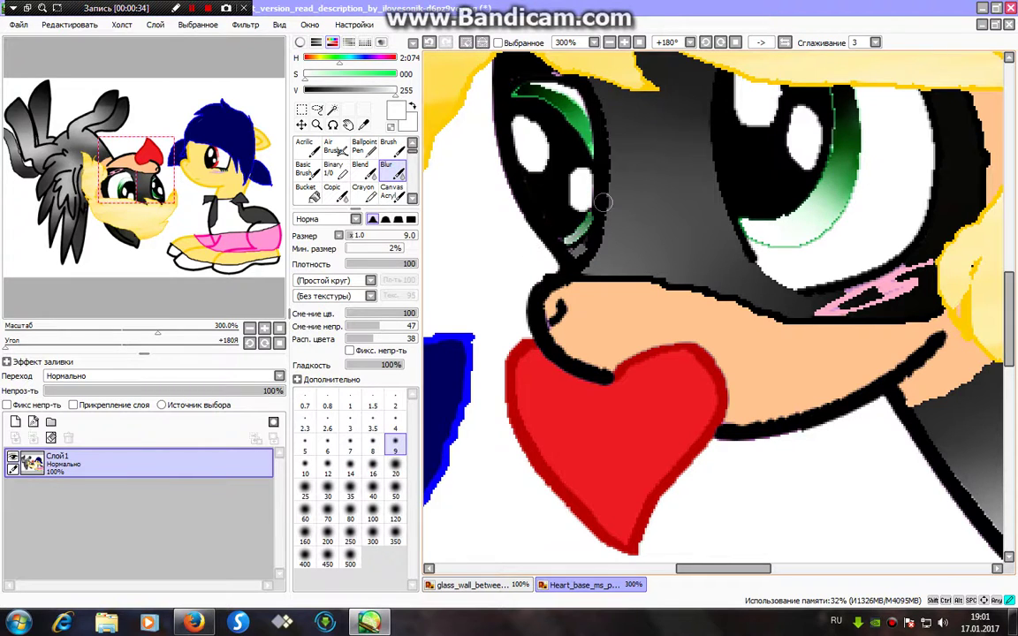
click(467, 42)
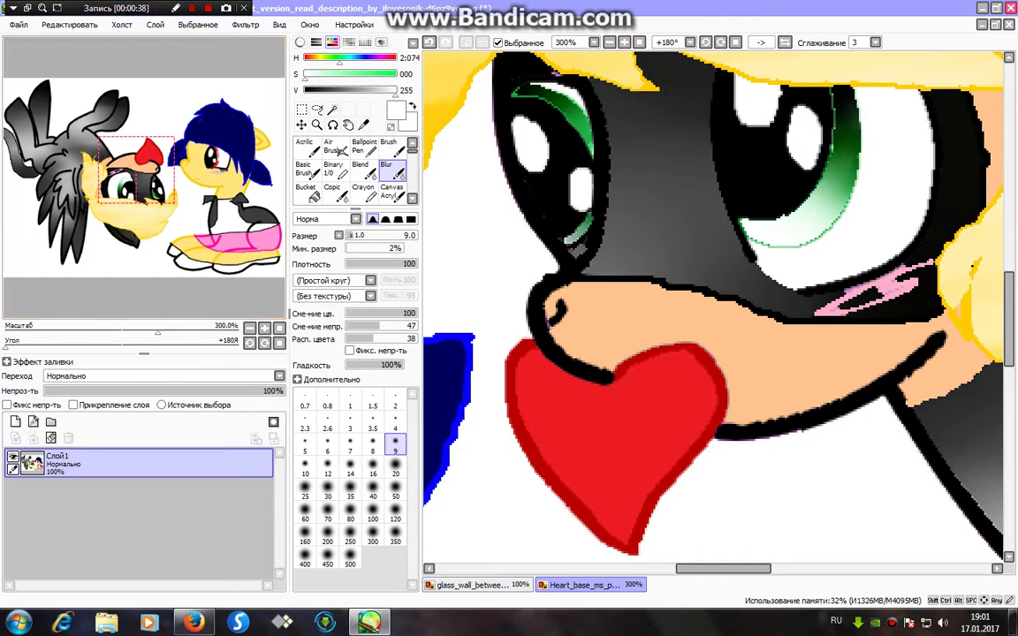
- Select the heart's red fill, shade its edge dark red with a size 25 Binary brush, and blur the shading at size 20
key(Home)
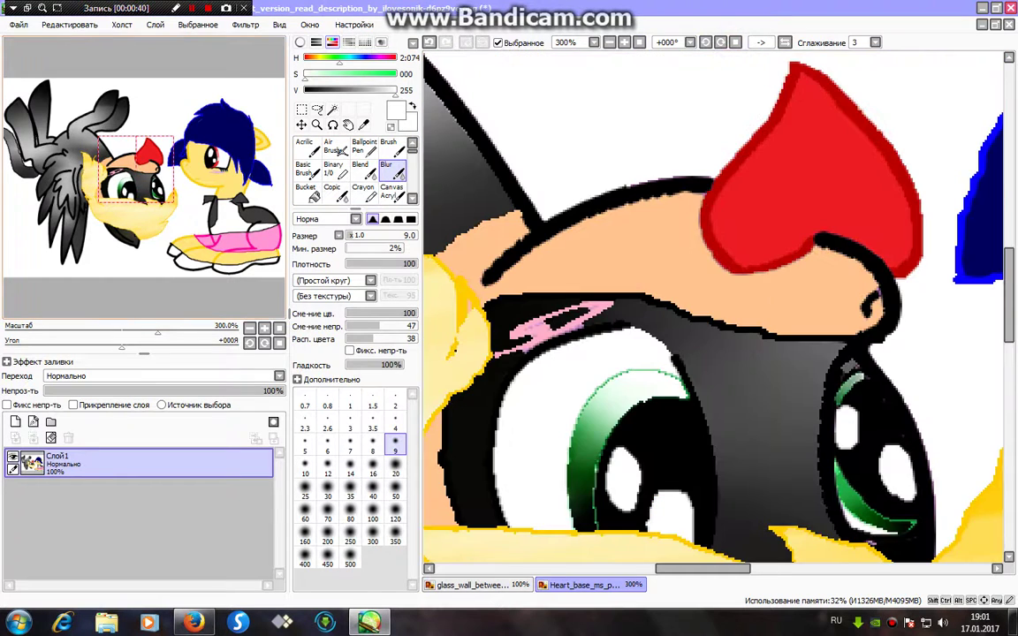
click(638, 42)
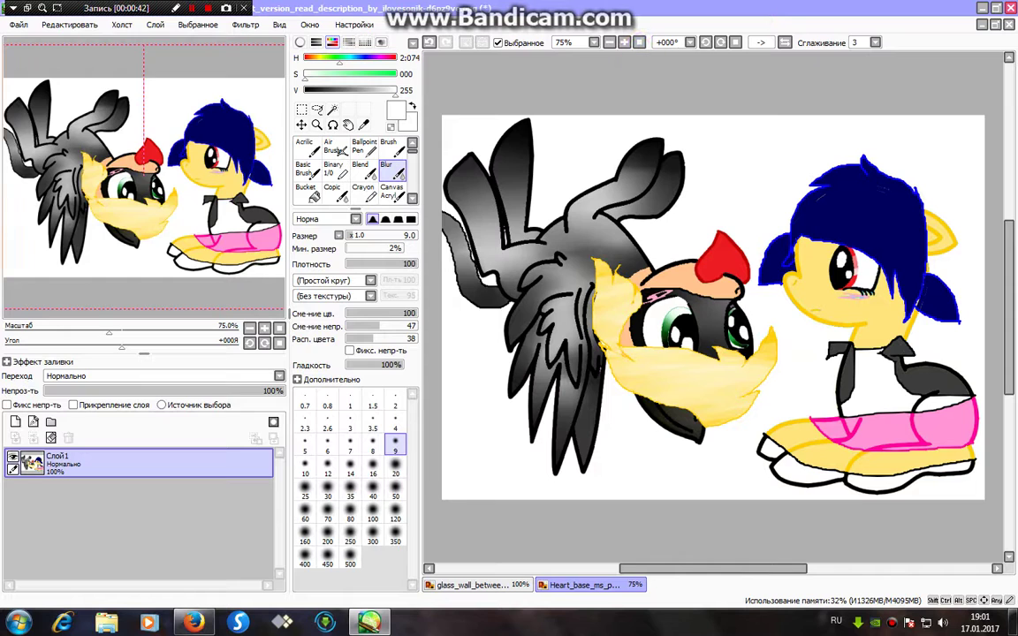
drag(144, 177, 201, 196)
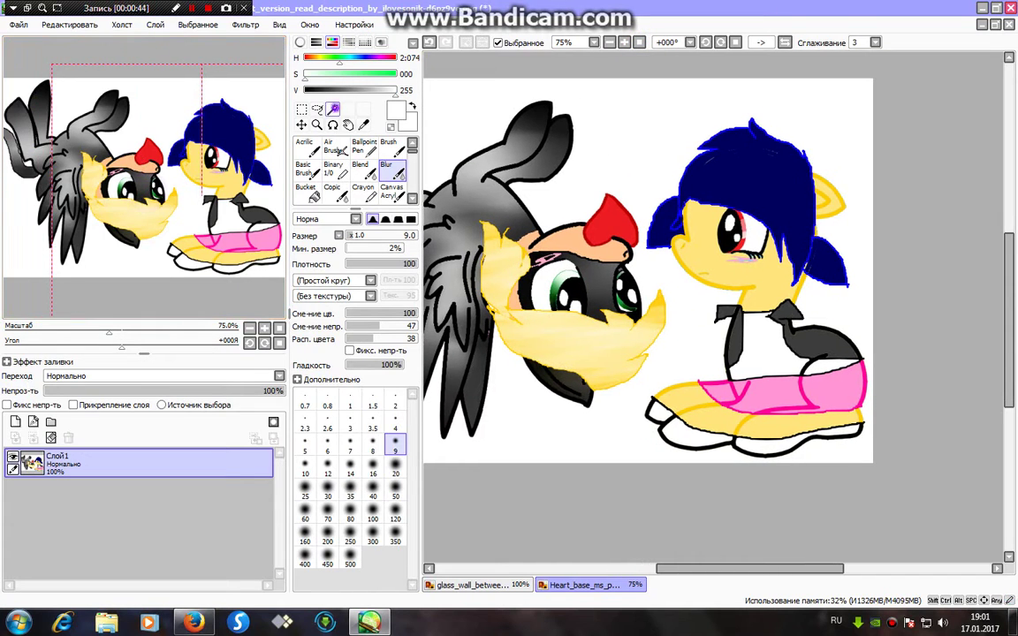
click(332, 108)
click(610, 212)
click(333, 168)
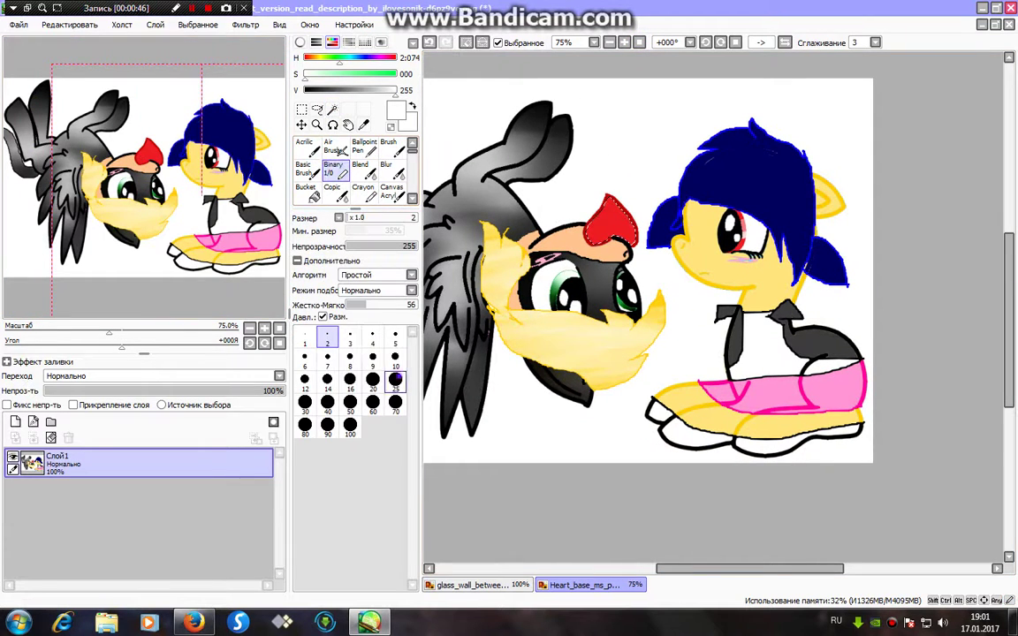
click(396, 379)
right_click(601, 223)
drag(378, 91, 348, 91)
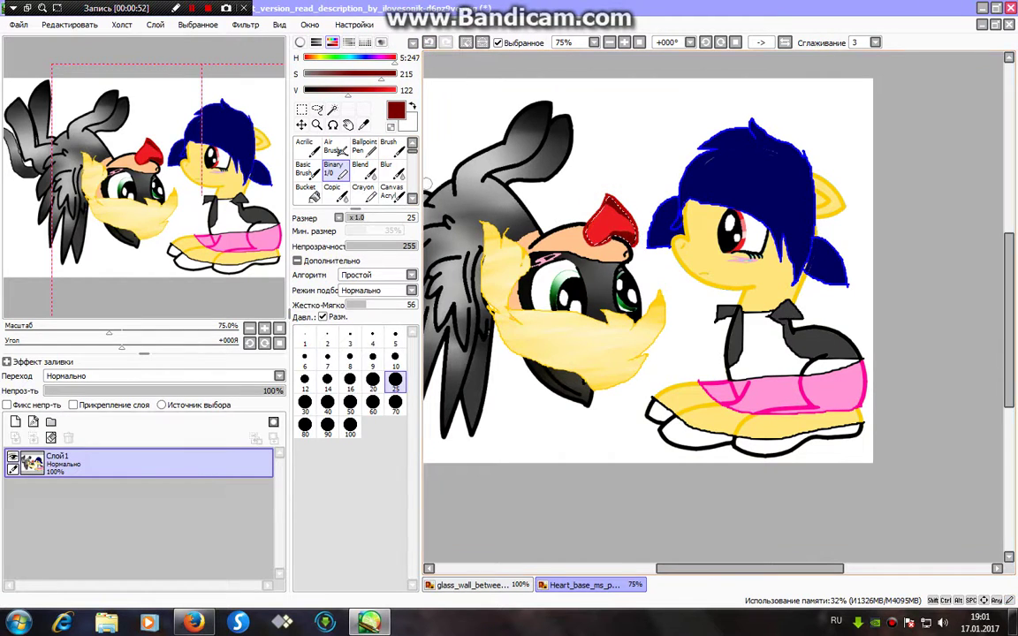
click(386, 170)
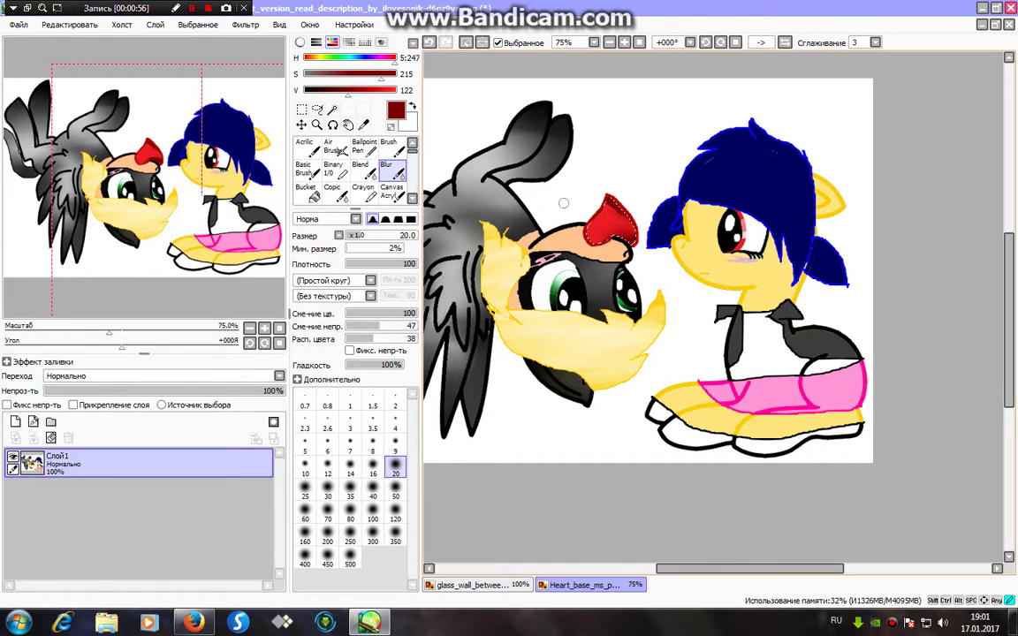
- Paint pale pink and white highlights inside the heart with a size 25 Binary brush, blur them, and deselect
click(335, 169)
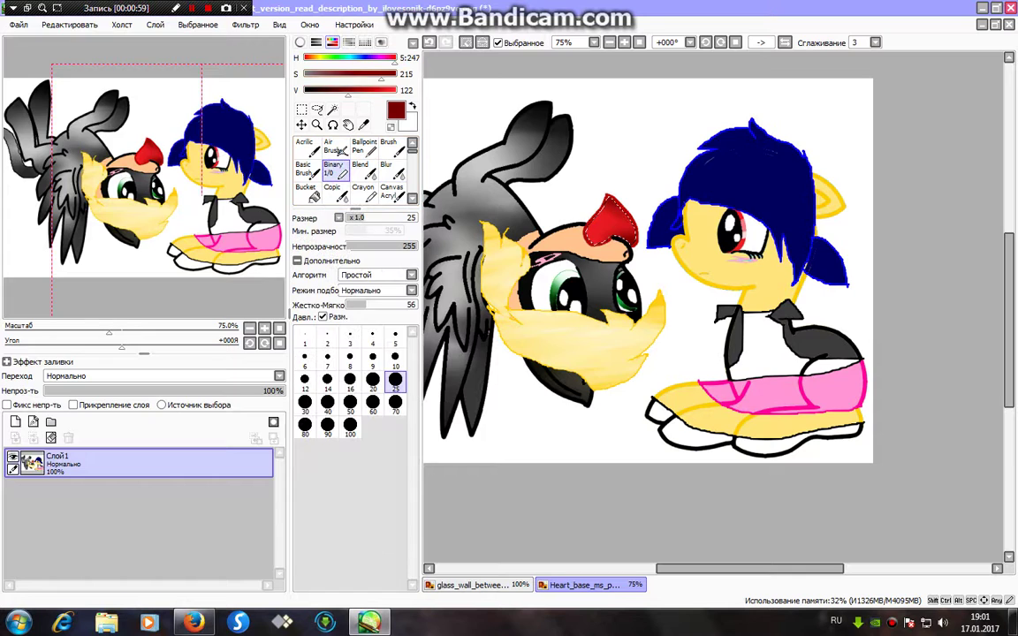
click(320, 74)
click(395, 90)
drag(601, 233, 606, 221)
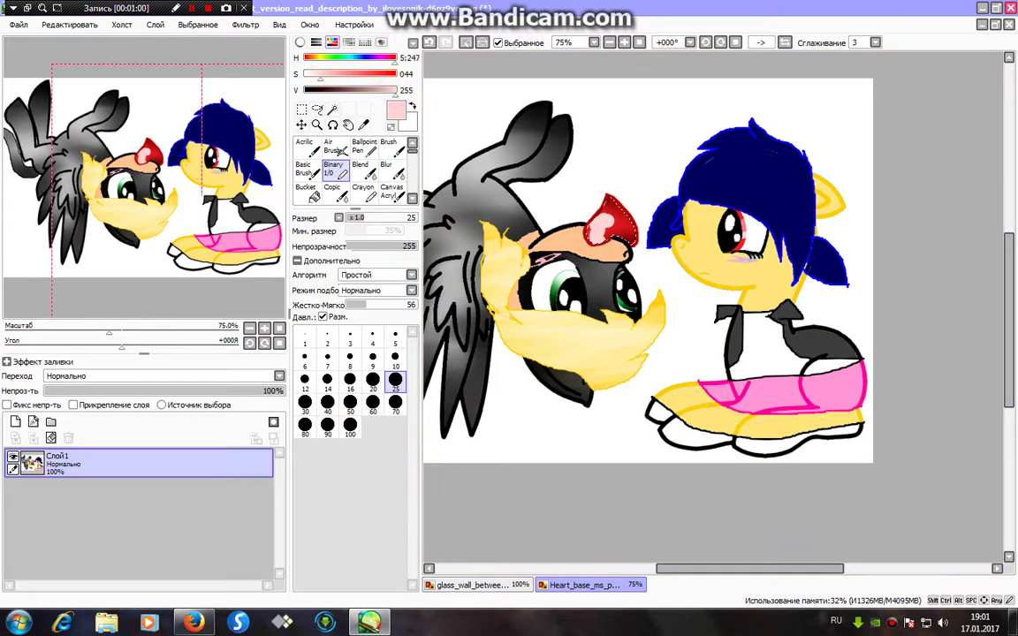
click(305, 74)
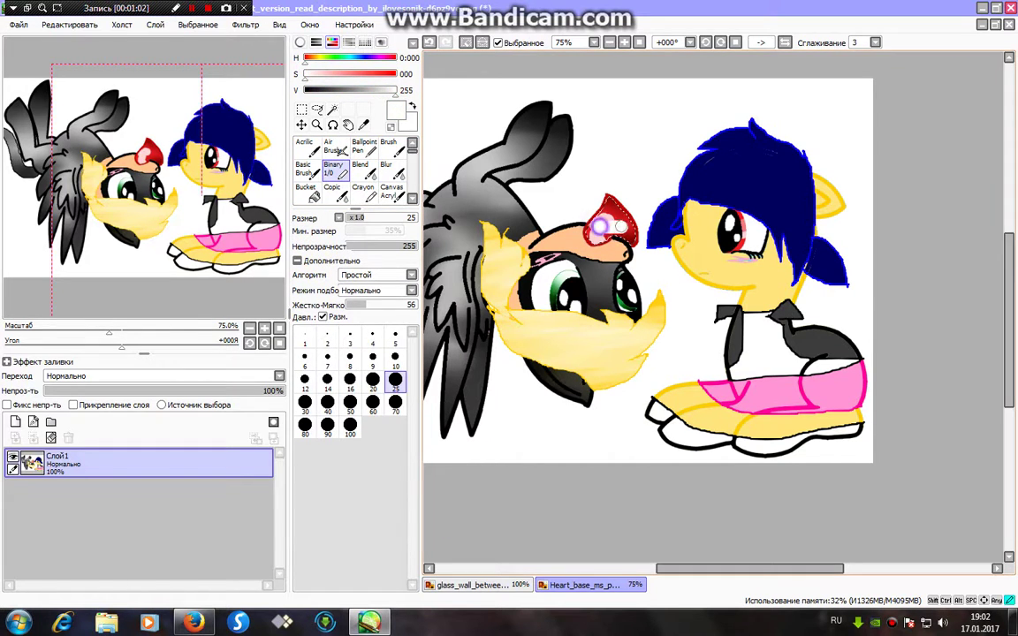
drag(601, 228, 618, 207)
click(390, 170)
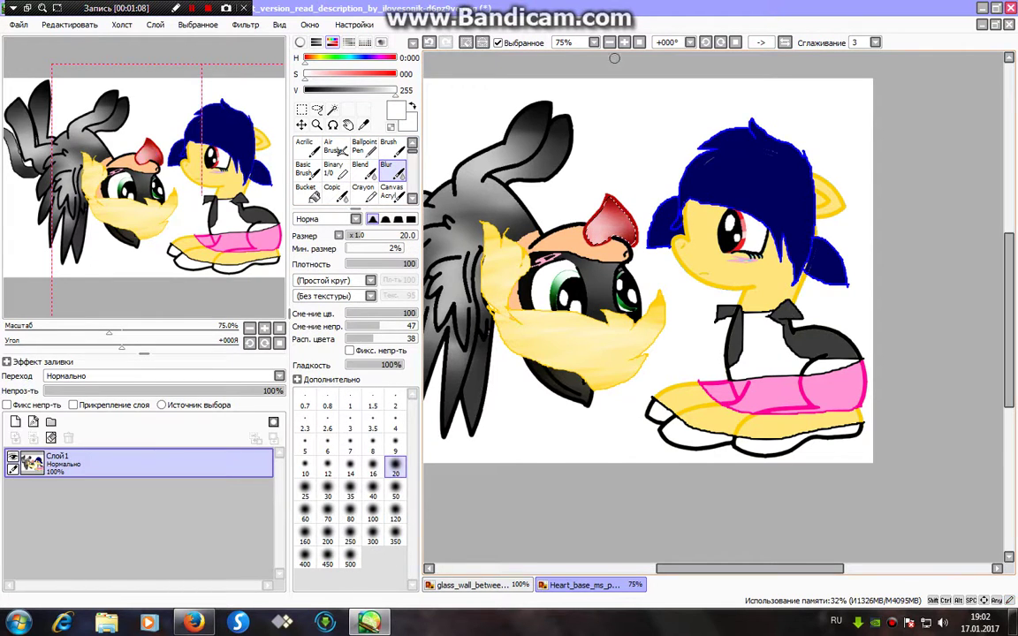
click(429, 41)
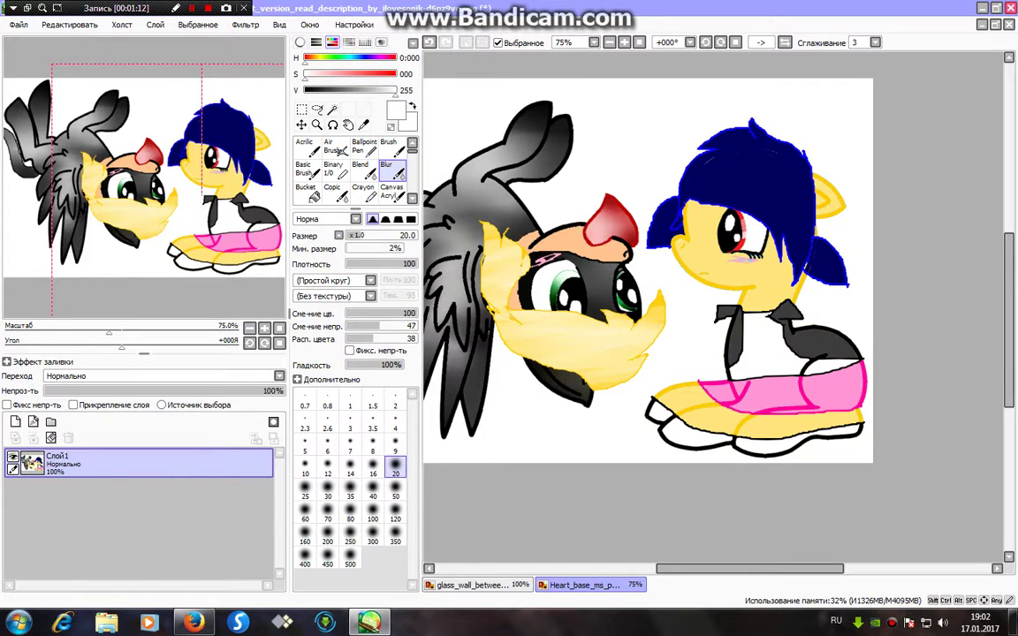
- Select the yellow face, ear and leg areas of the blue-haired pony with the Magic Wand
key(shift+F12)
scroll(648, 270, right, 3)
click(332, 109)
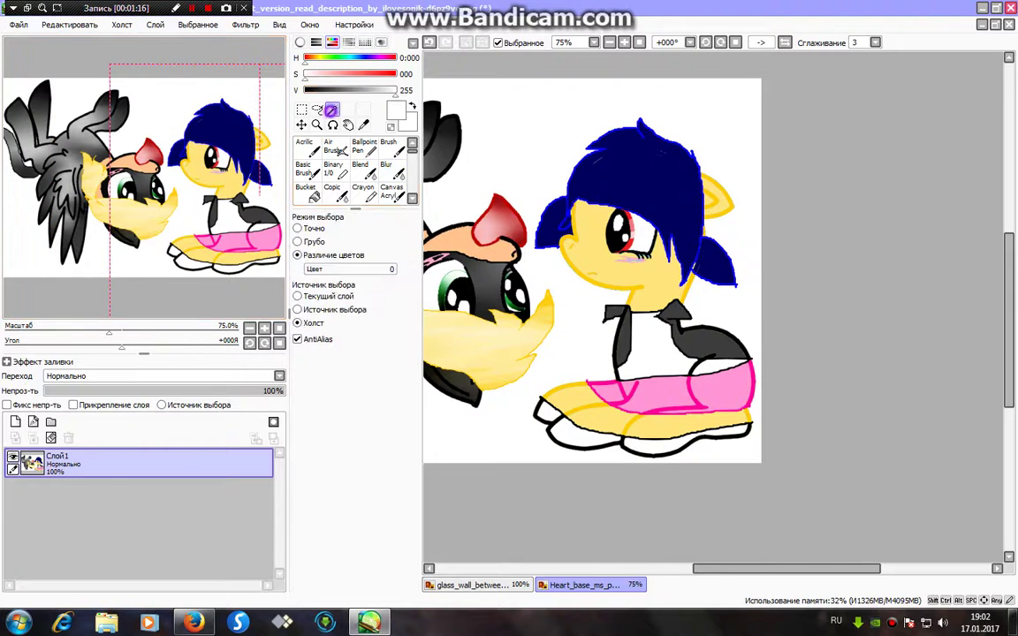
click(588, 246)
click(720, 201)
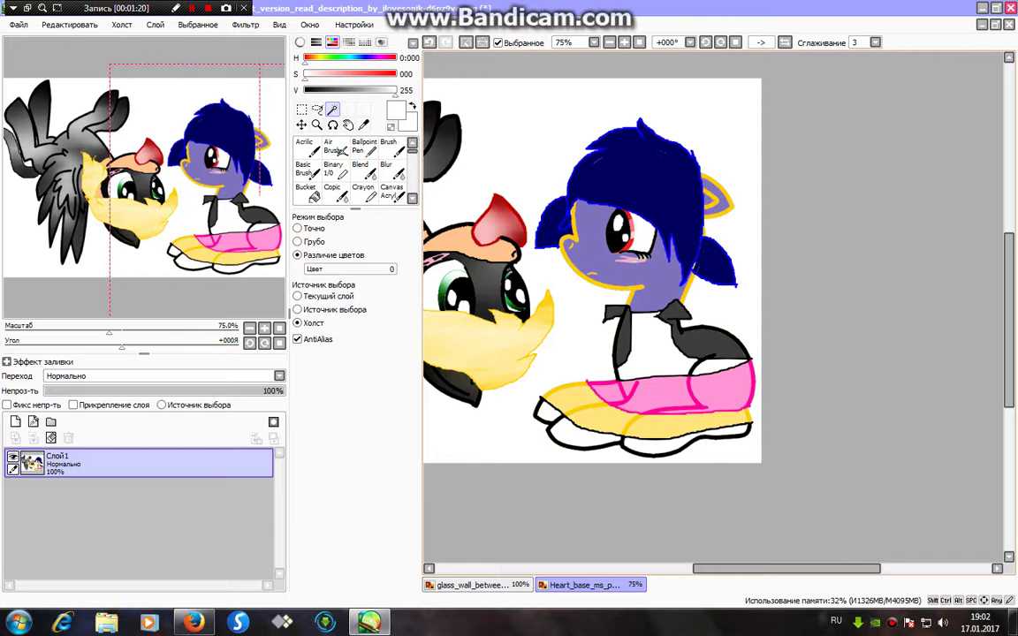
click(579, 396)
- Hide the selection outline and paint yellow shading at saturation 255 along the edges of the pony's face, neck, ear and legs
click(334, 169)
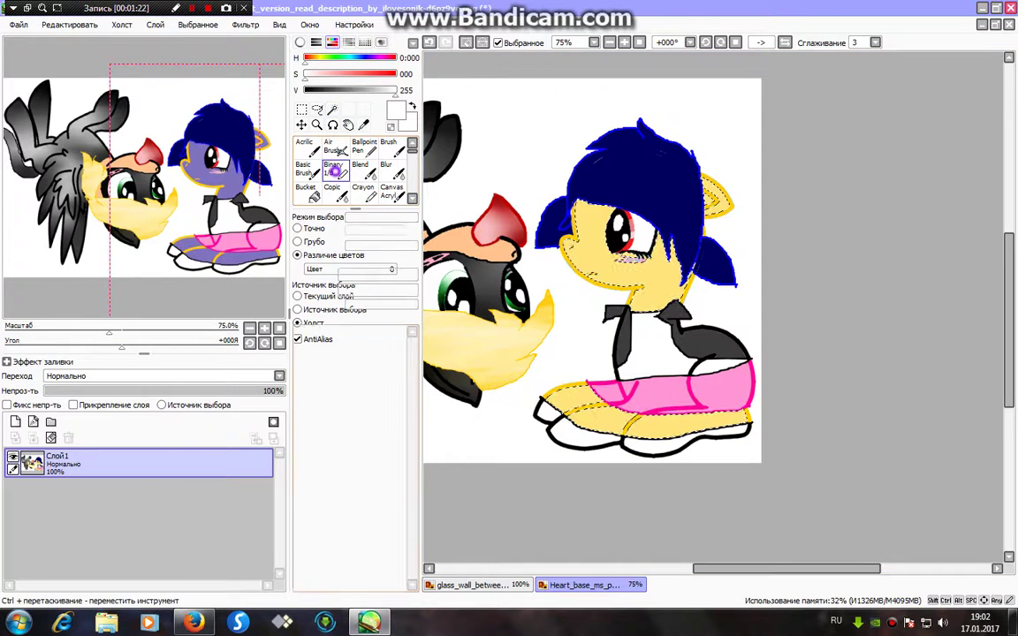
right_click(658, 285)
click(504, 42)
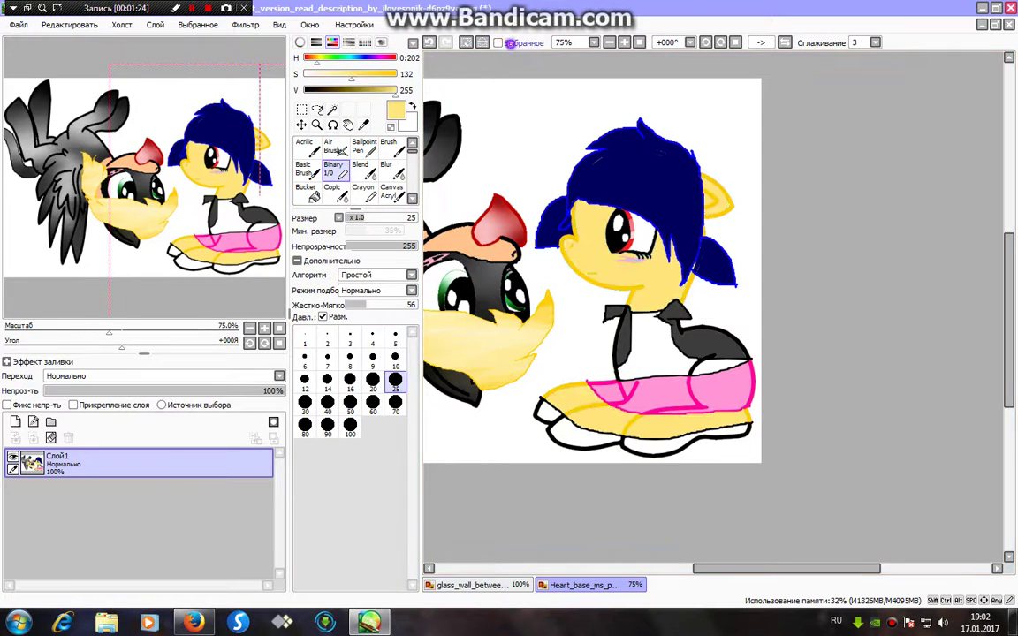
drag(381, 76, 397, 76)
drag(574, 207, 627, 209)
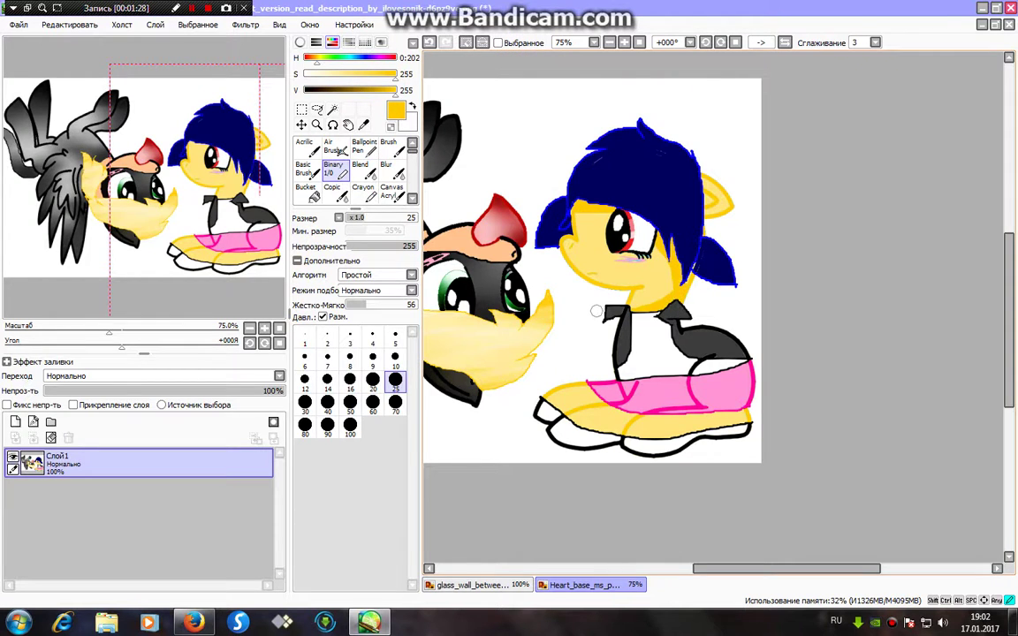
mouse_move(751, 411)
mouse_down()
mouse_move(631, 414)
mouse_move(587, 387)
mouse_up()
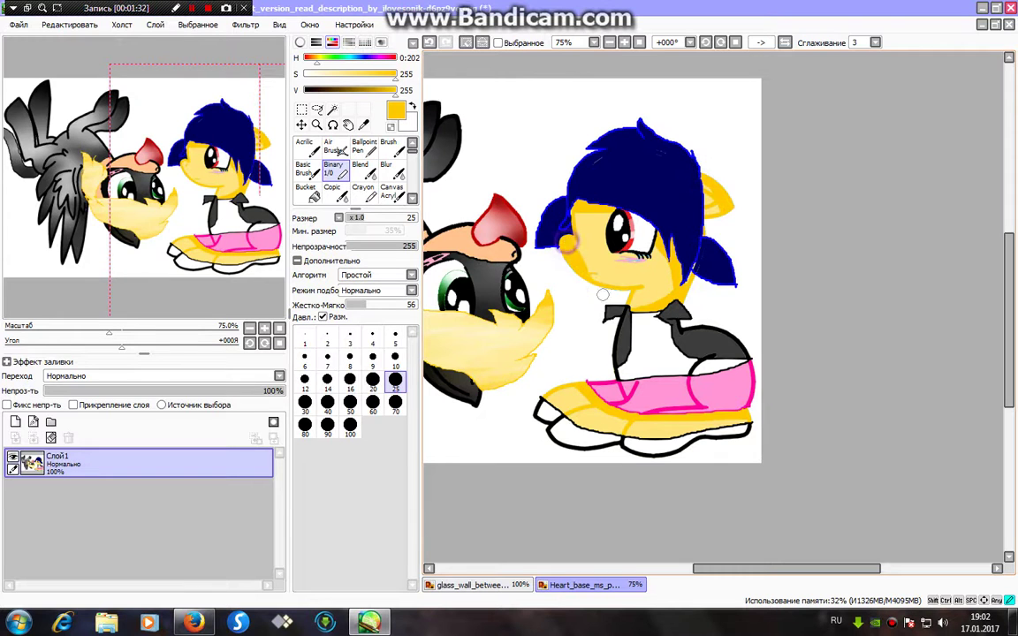
scroll(364, 155, down, 3)
scroll(364, 154, up, 3)
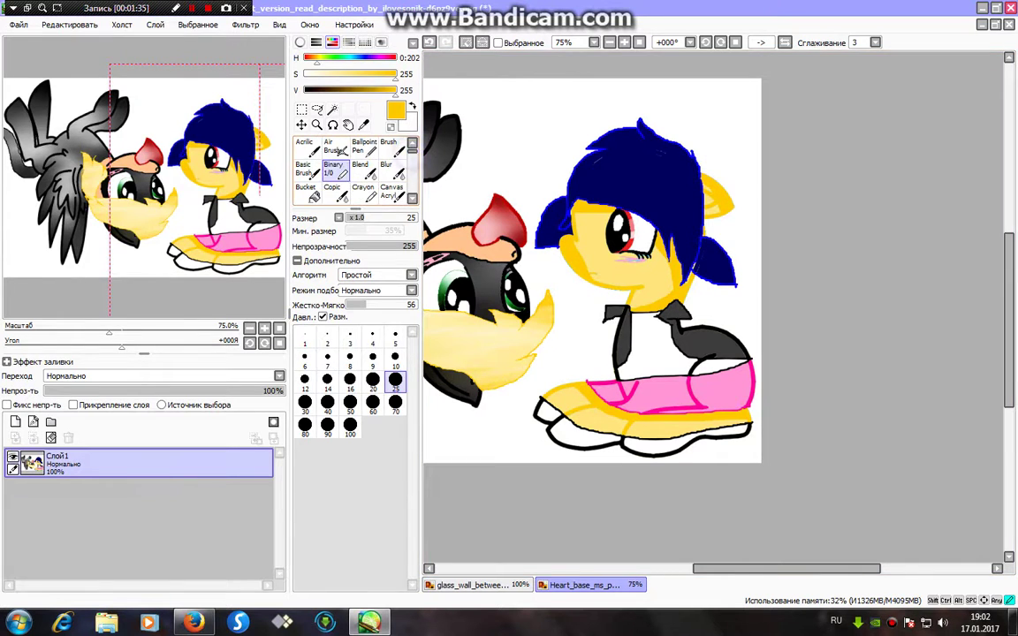
- Blur the yellow shading on the blue-haired pony's face, ear and legs with brush sizes 25, 20 and 120
click(386, 171)
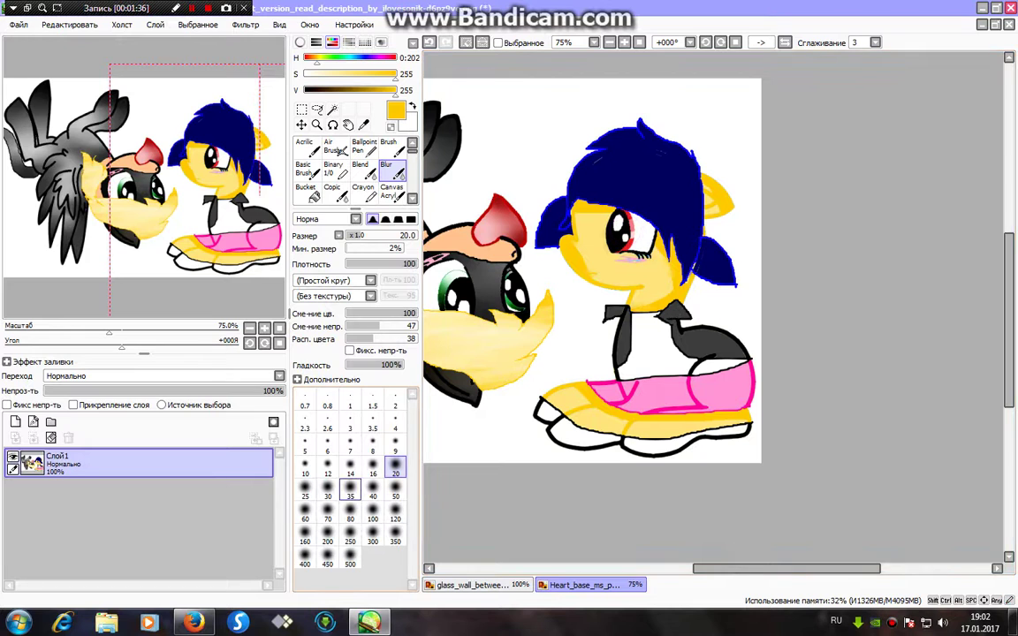
click(304, 489)
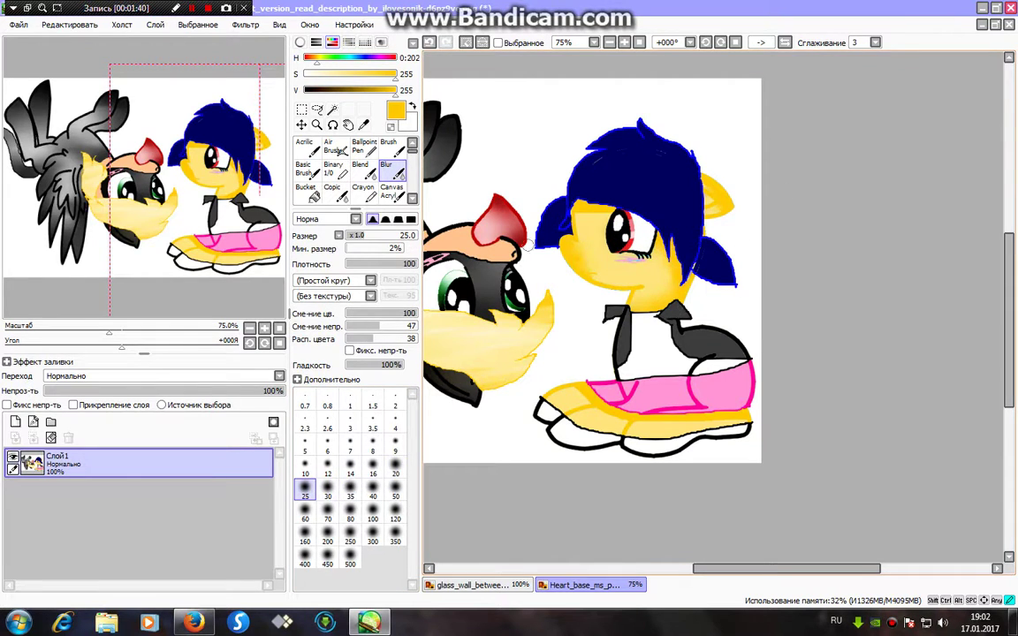
click(395, 471)
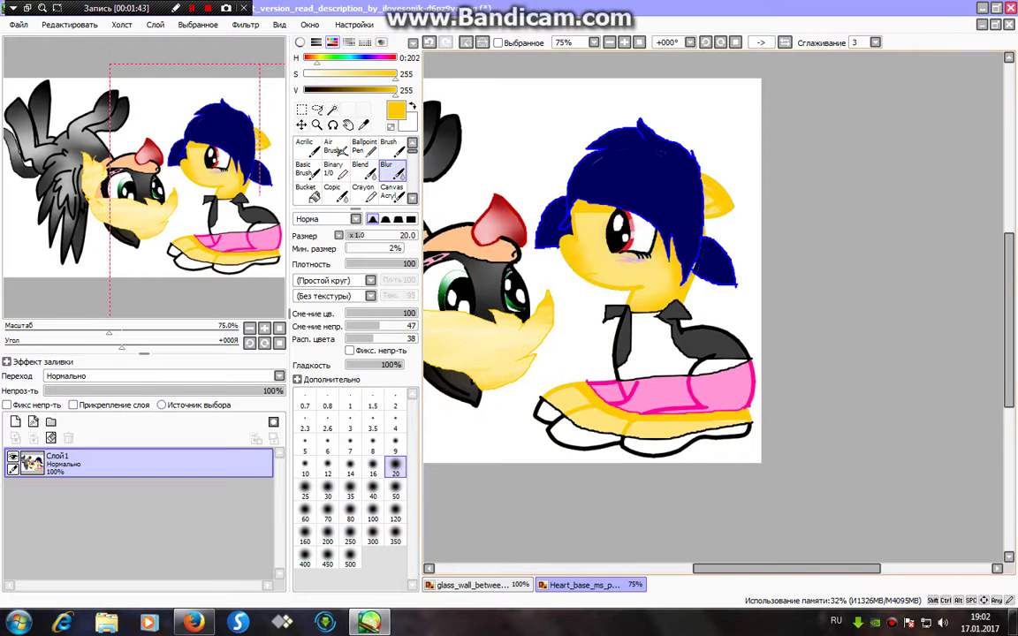
click(395, 518)
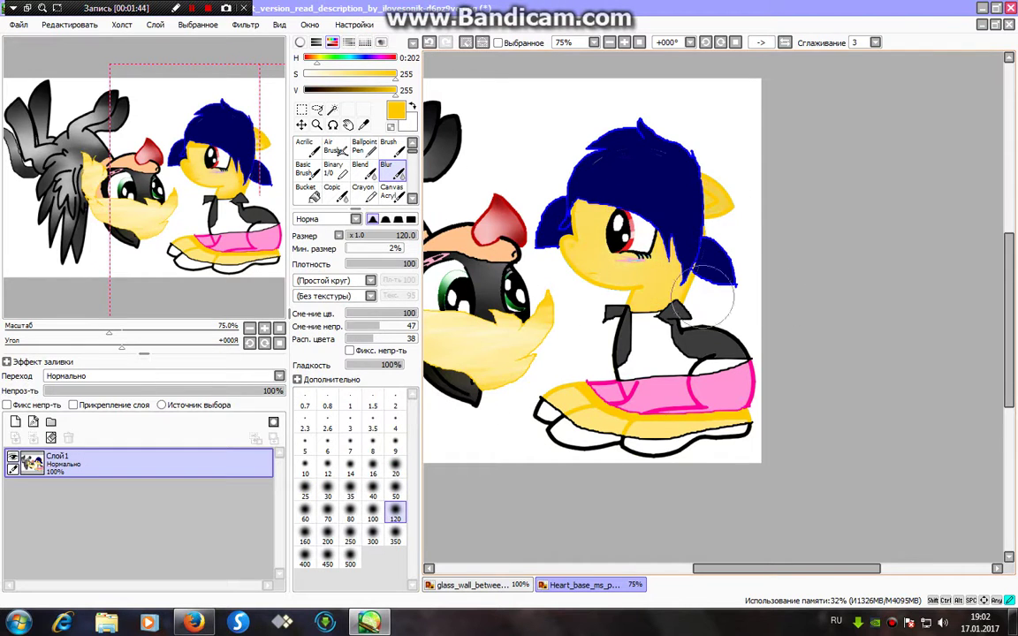
- Paint white highlights on the blue-haired pony's face, ear and legs at size 25, then blur them into the yellow at size 120
click(333, 169)
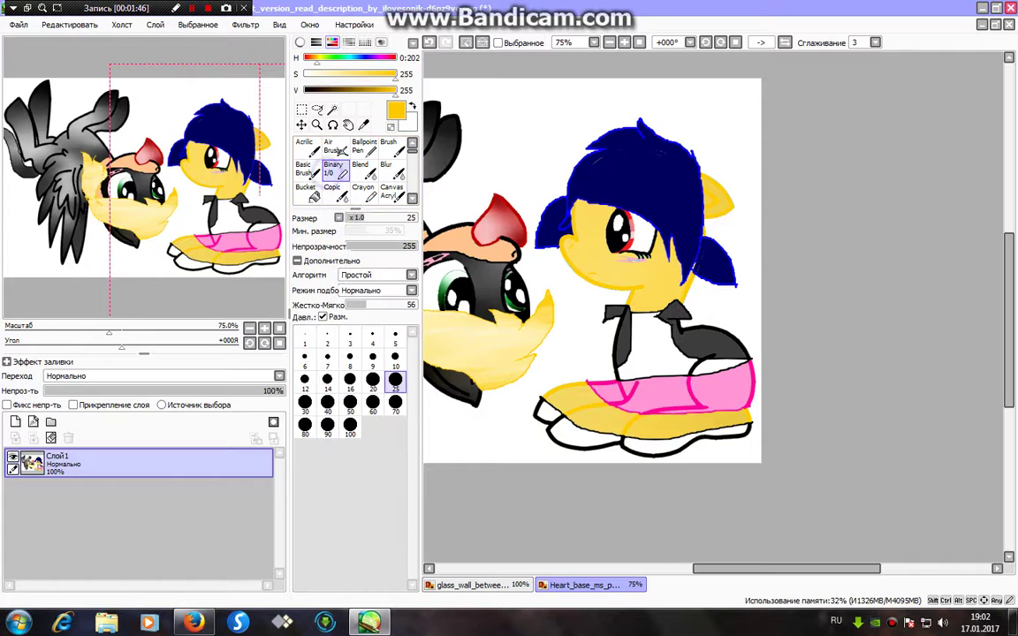
click(305, 76)
click(583, 236)
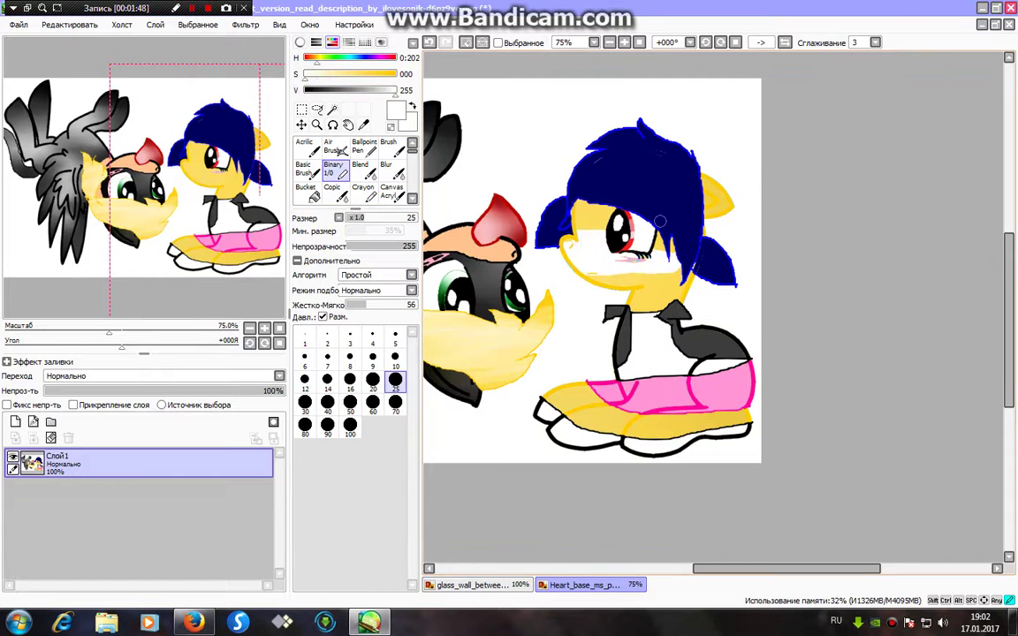
drag(582, 223, 608, 218)
drag(725, 207, 698, 205)
drag(599, 395, 566, 407)
drag(722, 414, 647, 422)
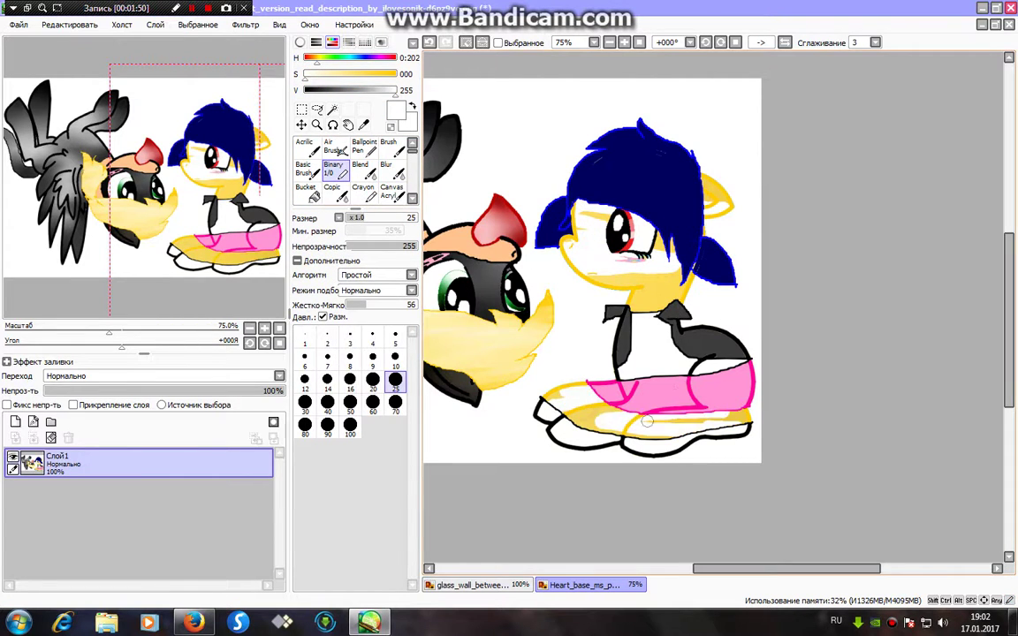
click(386, 168)
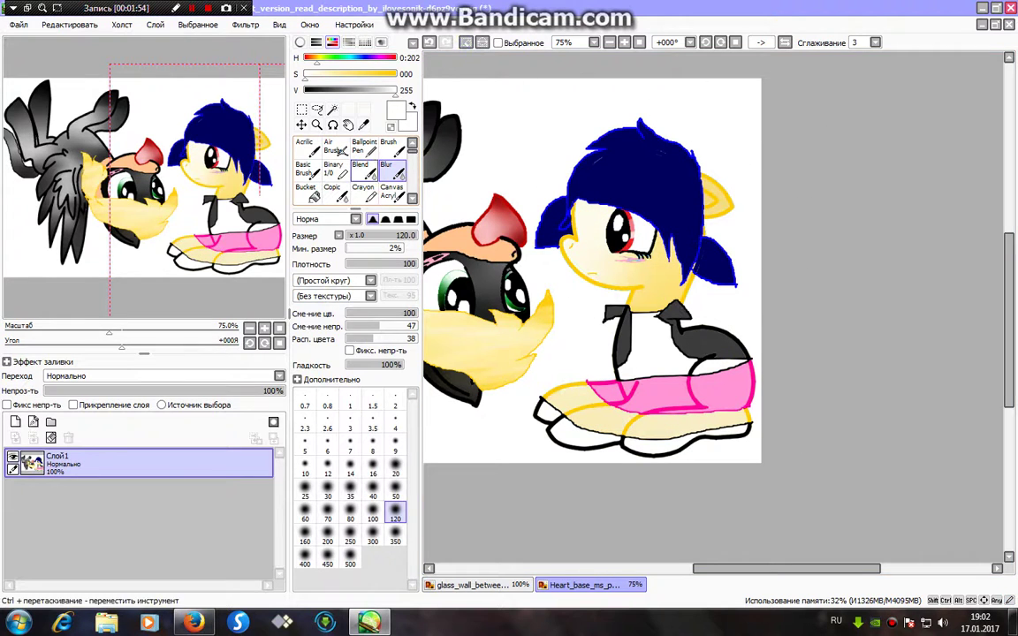
- Paint a bright red blush under the blue-haired pony's eye with the Binary brush and soften it with a size 20 Blur
click(333, 168)
click(377, 79)
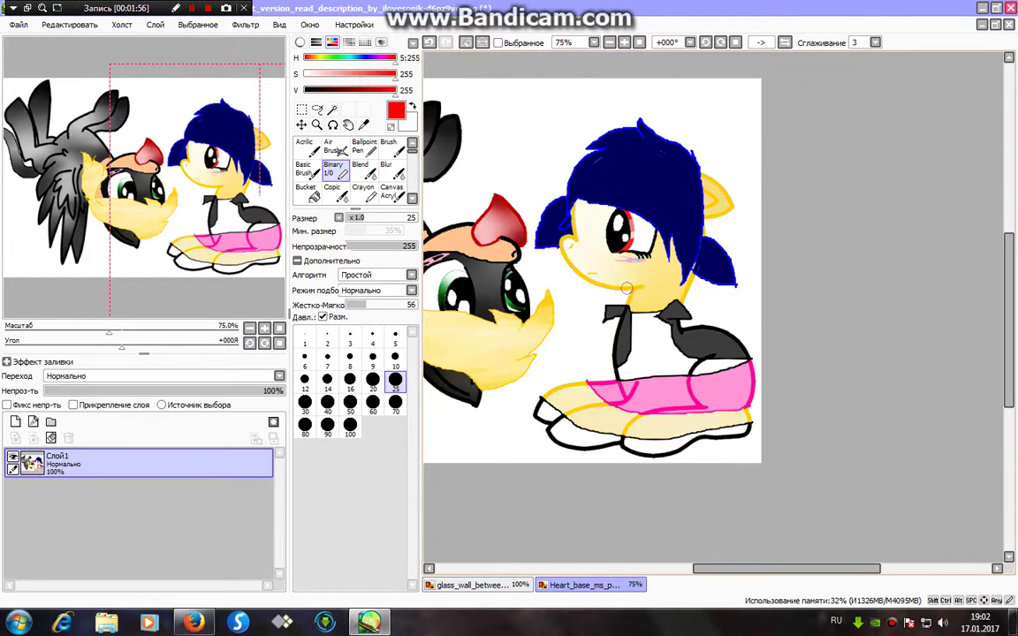
drag(619, 257, 648, 256)
click(387, 170)
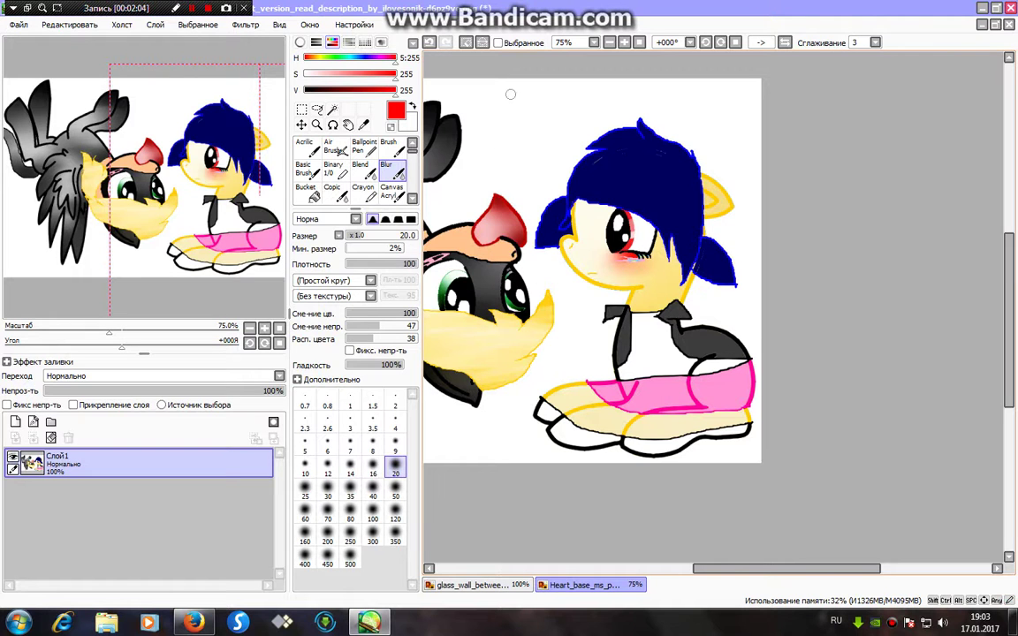
- On a new layer, paint a red blush under the blue-haired pony's eye with the size 25 Binary brush and blur it at size 20
click(468, 42)
drag(521, 177, 590, 178)
click(344, 168)
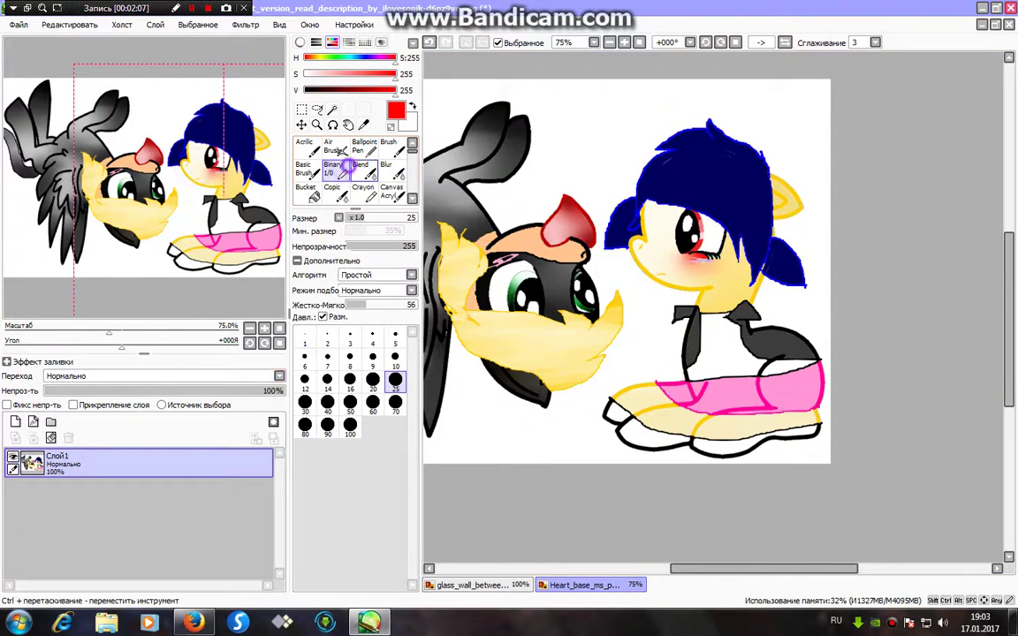
click(15, 422)
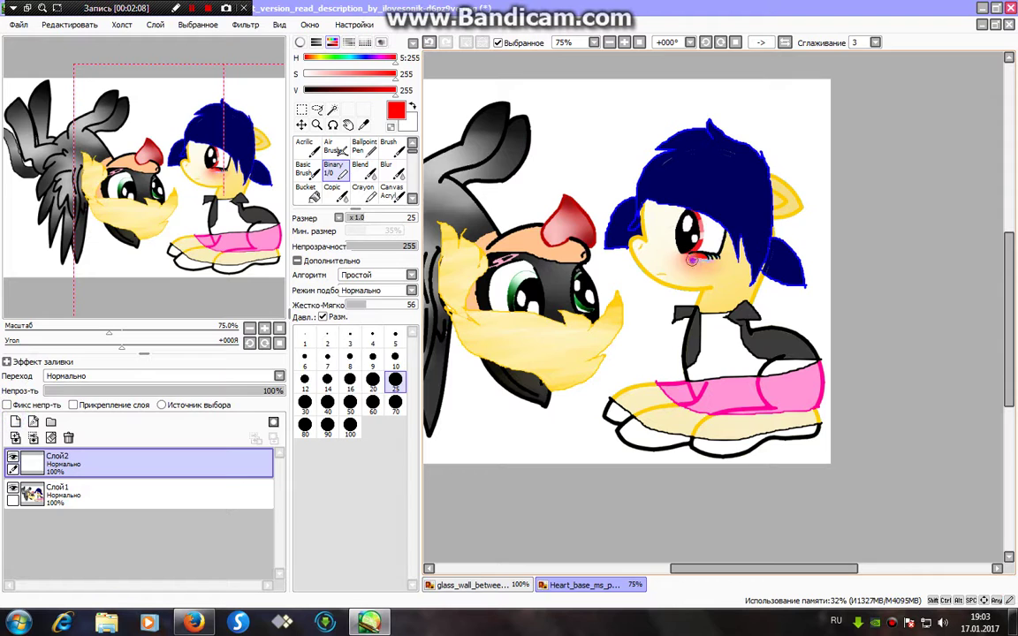
drag(692, 259, 712, 261)
click(396, 171)
drag(637, 268, 654, 256)
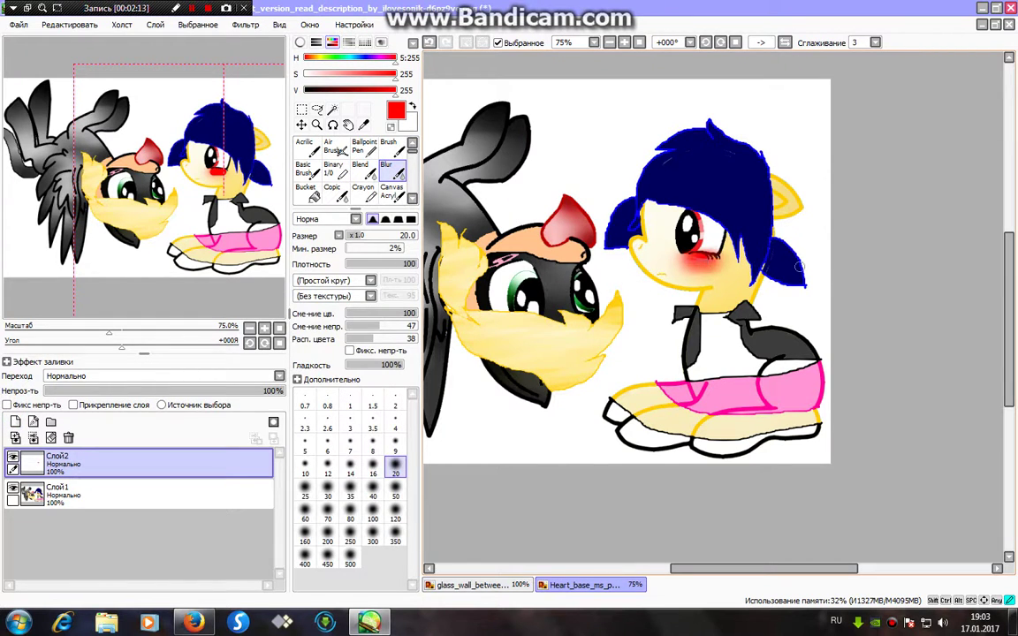
- Paint and blur a red blush on the upside-down pony's cheek, and set the blush layer's opacity to 90%
click(332, 169)
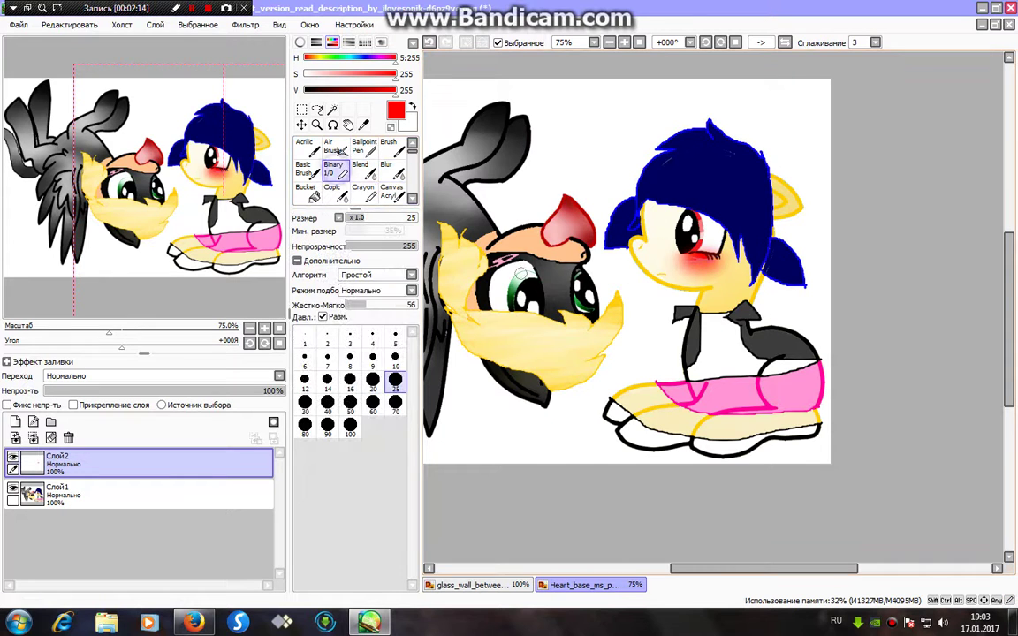
mouse_move(478, 268)
mouse_down()
mouse_move(521, 260)
mouse_move(458, 257)
mouse_move(569, 243)
mouse_up()
click(393, 171)
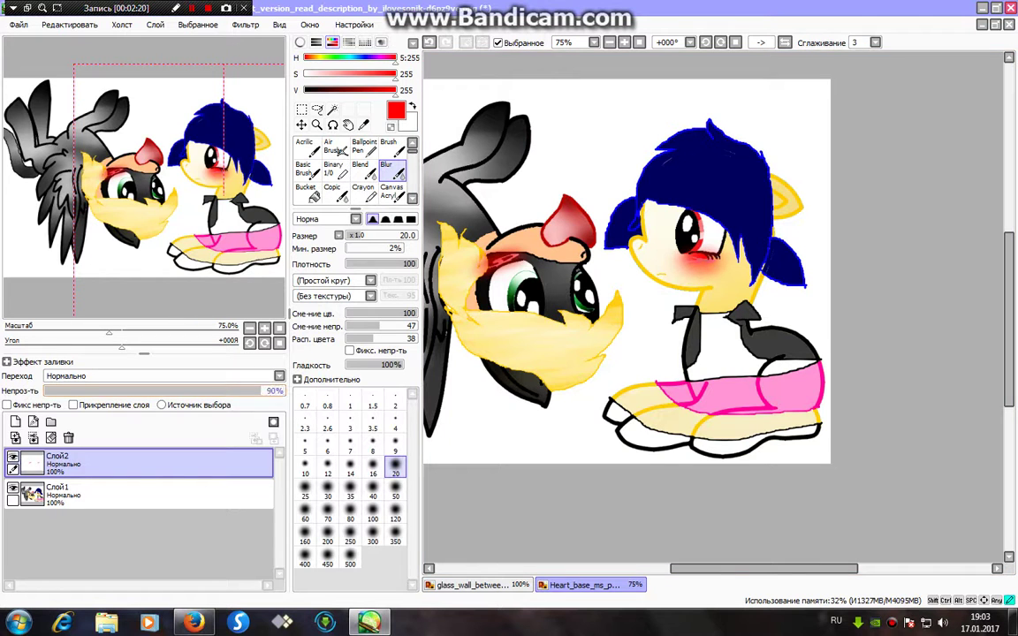
click(33, 438)
drag(244, 157, 228, 155)
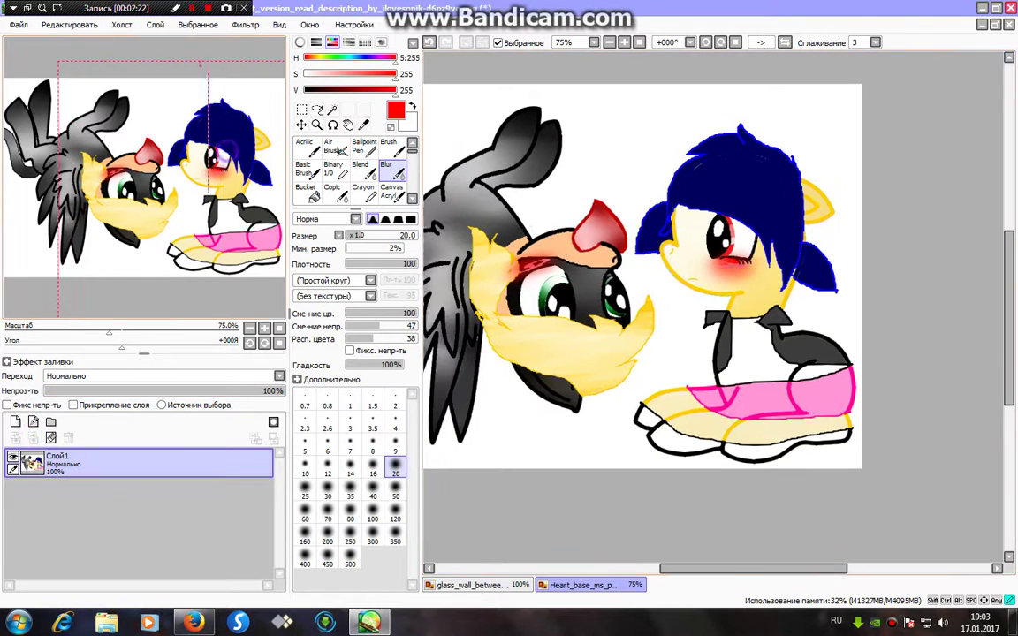
drag(200, 63, 190, 64)
click(332, 108)
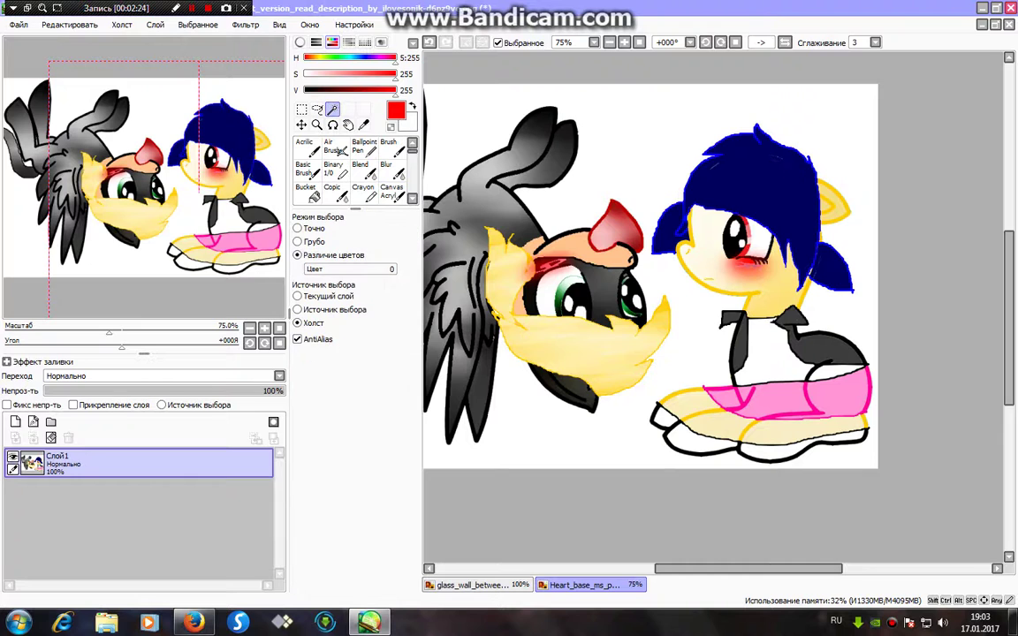
click(429, 42)
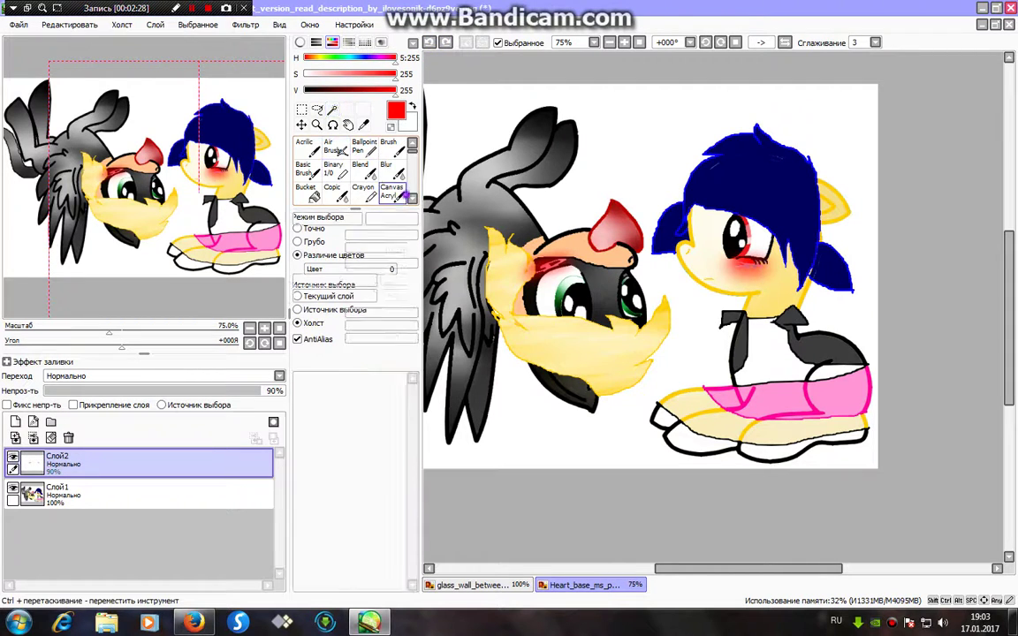
- Select the white of the blue-haired pony's eye on Слой1 and erase the blush covering it on Слой2 with the size 20 Eraser
click(395, 193)
click(13, 457)
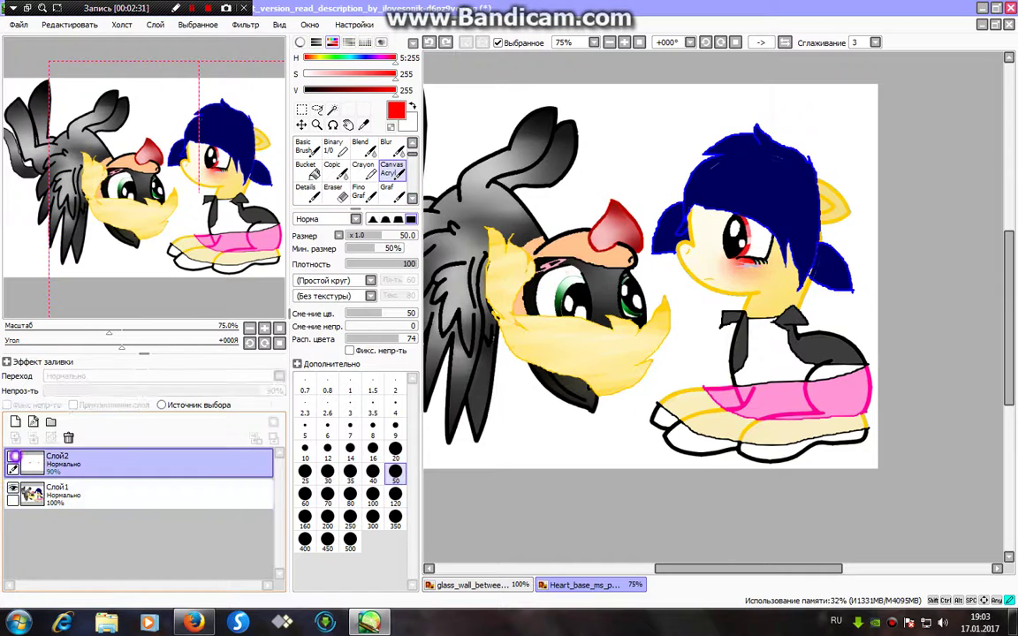
click(97, 494)
click(332, 110)
click(757, 237)
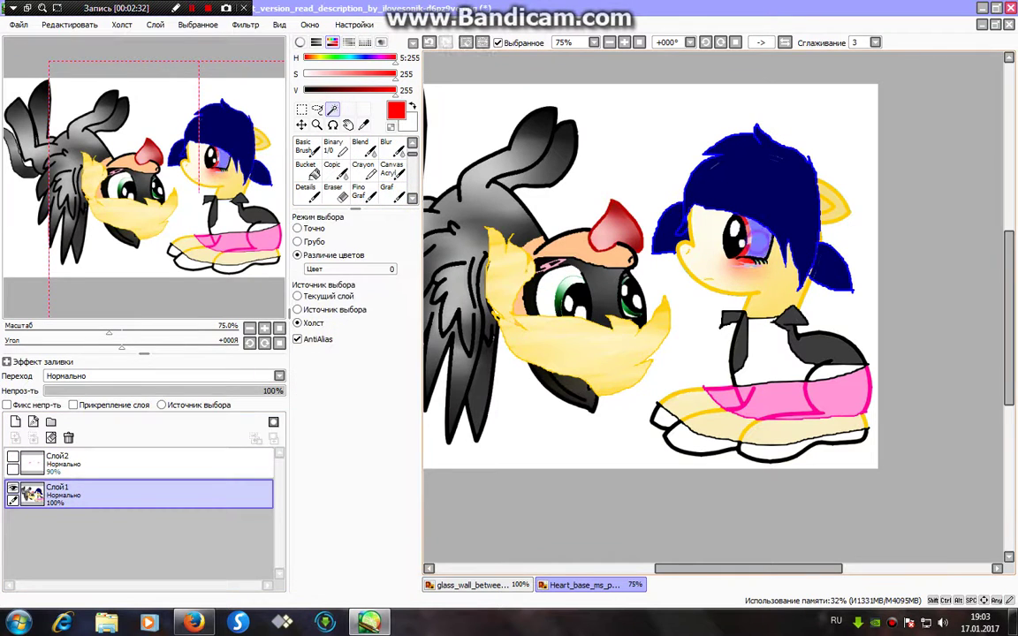
click(332, 190)
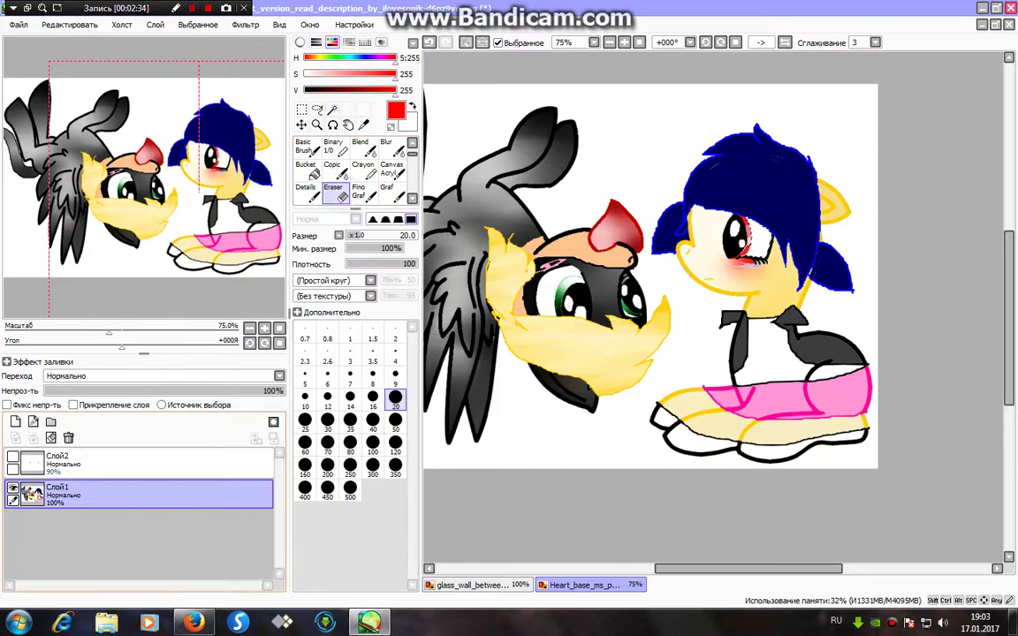
click(141, 461)
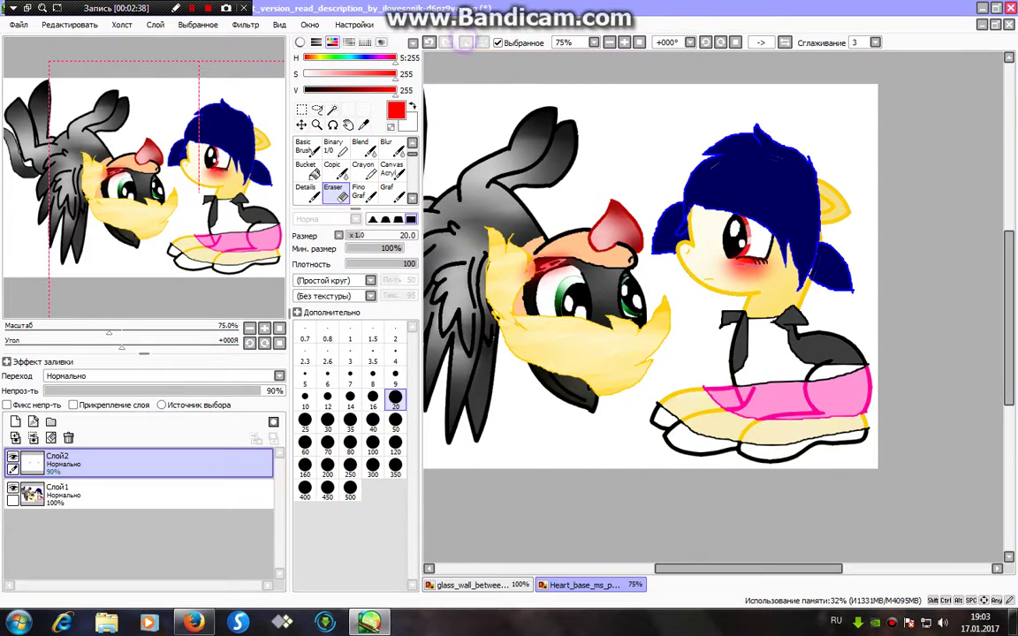
- Toggle the visibility of Слой1 to inspect the blush on its own, then merge the blush layer down into the drawing
click(12, 488)
click(13, 488)
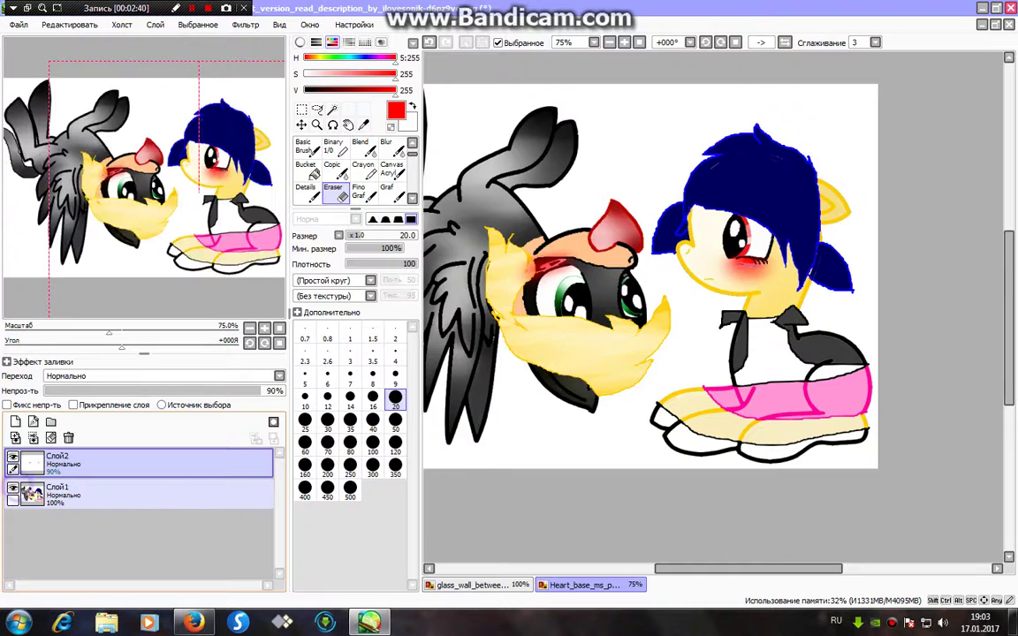
click(23, 488)
click(16, 487)
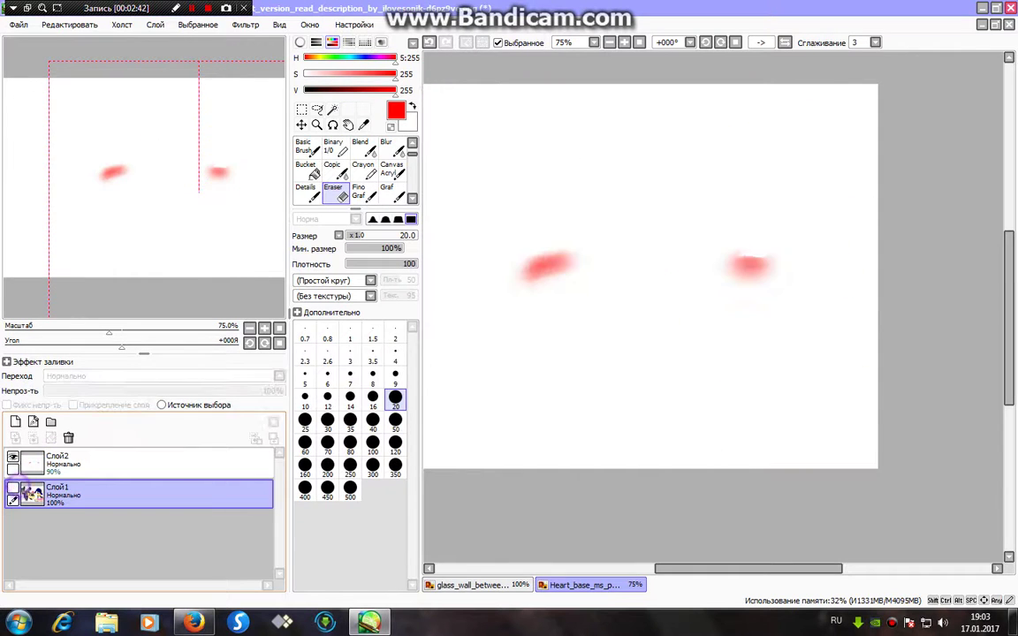
click(16, 487)
click(16, 487)
click(13, 488)
click(32, 463)
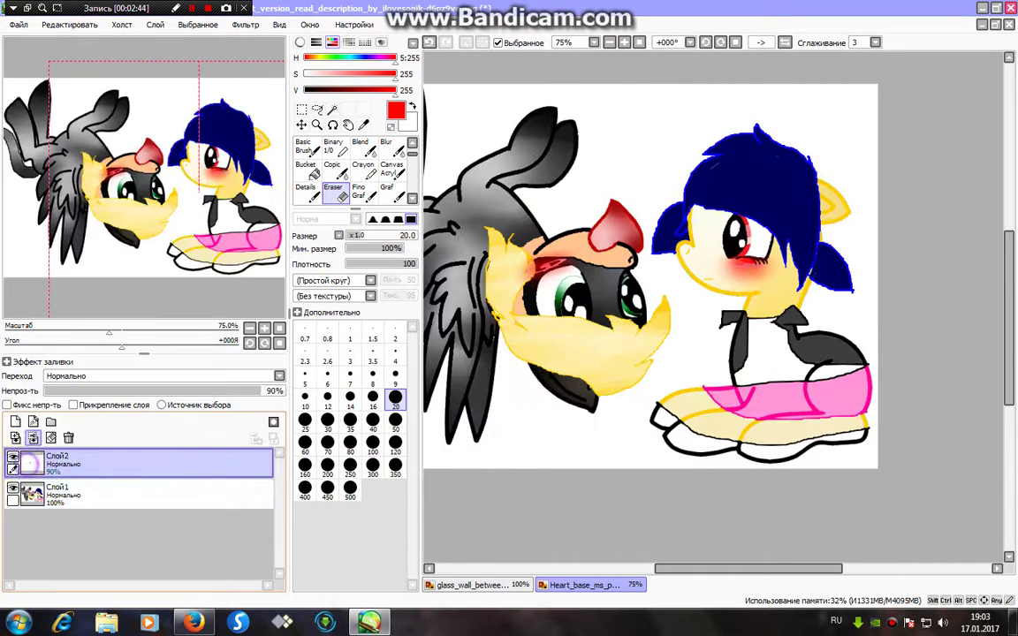
click(31, 437)
- Select the dark grey front strip, both collar flaps and the back of the blue-haired pony's jacket with the Magic Wand
click(623, 42)
click(624, 42)
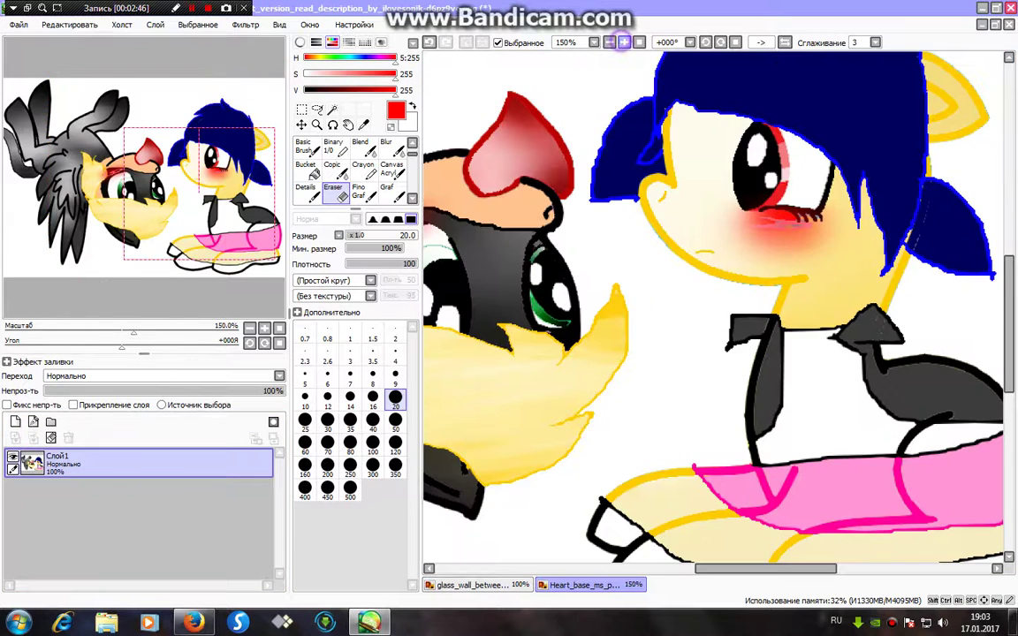
drag(171, 187, 243, 214)
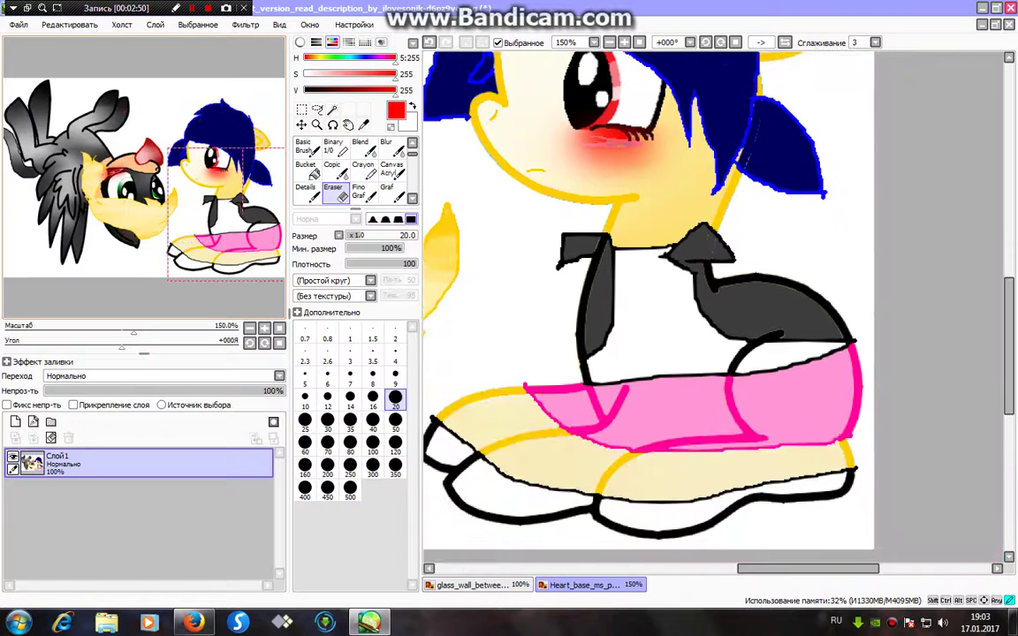
click(333, 110)
click(603, 298)
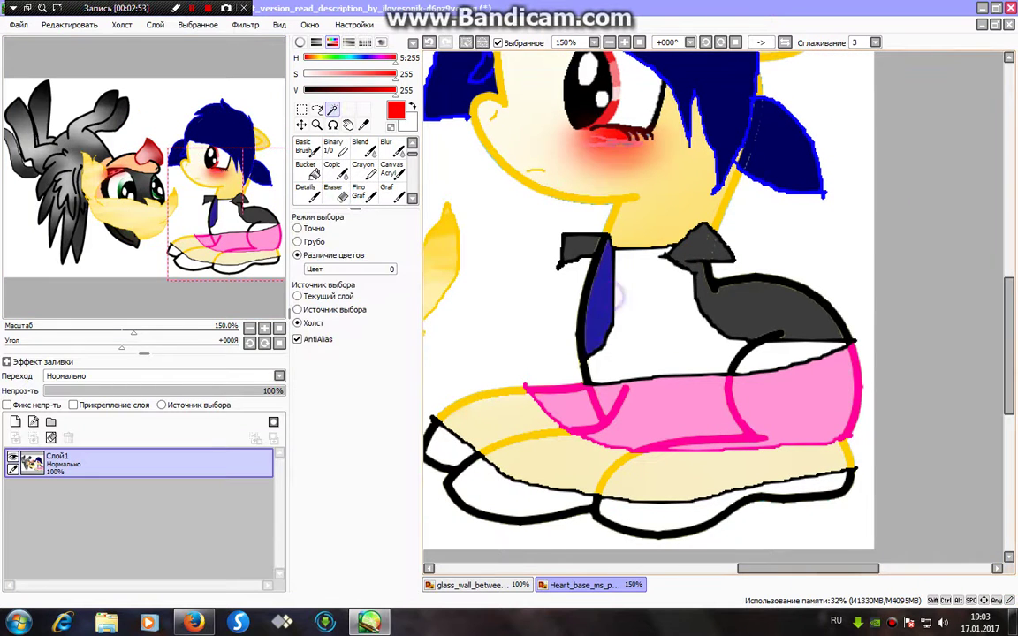
click(583, 242)
click(704, 245)
- Paint black shading along the edges of the jacket's rear collar flap and back with the Binary brush at size 10
click(337, 172)
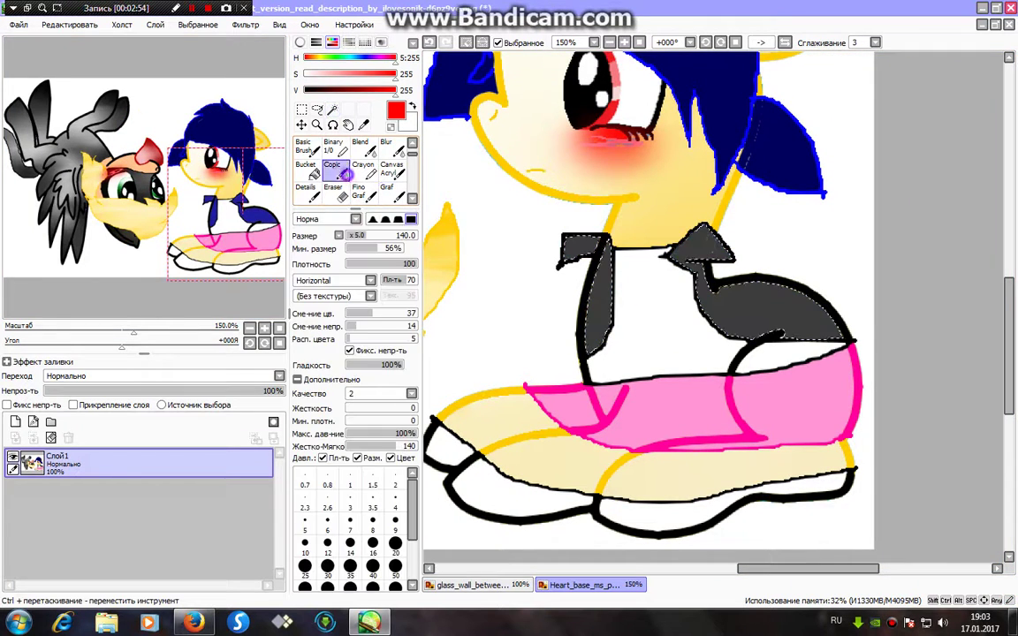
scroll(342, 152, up, 1)
click(332, 168)
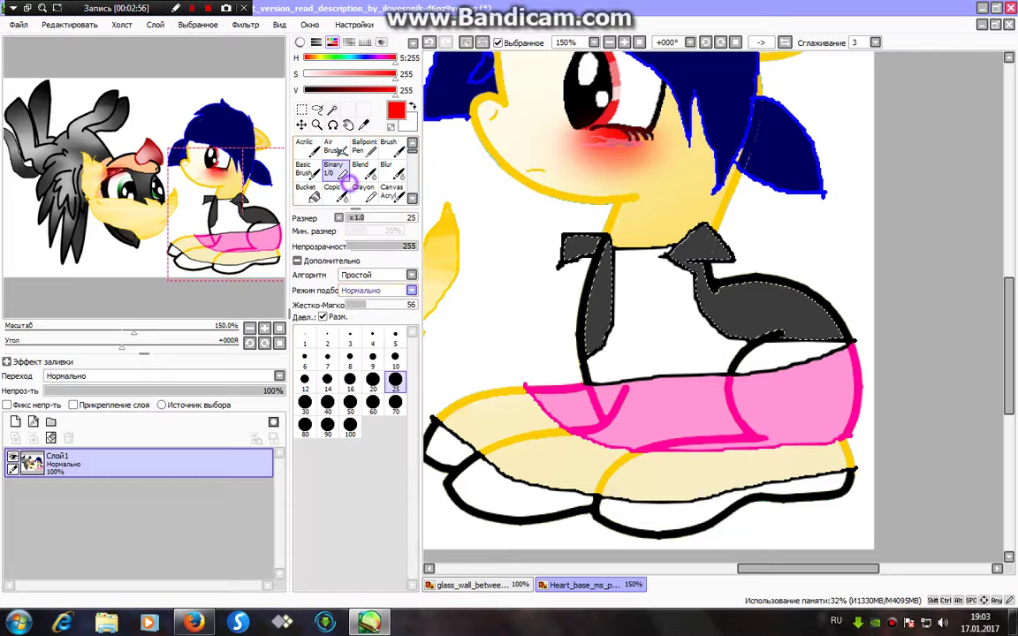
alt+click(749, 311)
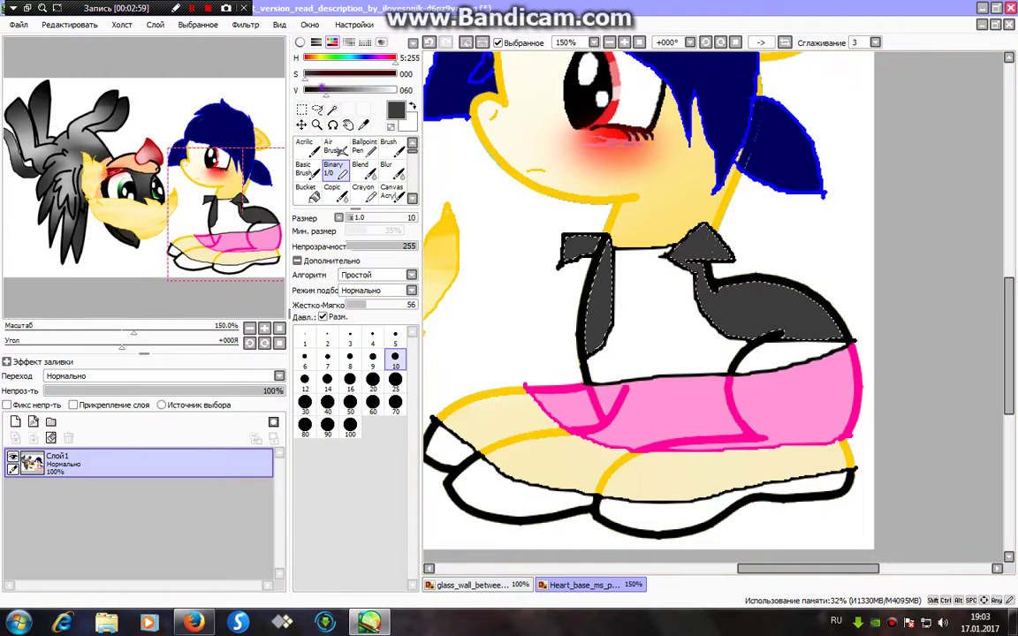
drag(326, 91, 285, 82)
drag(705, 230, 731, 256)
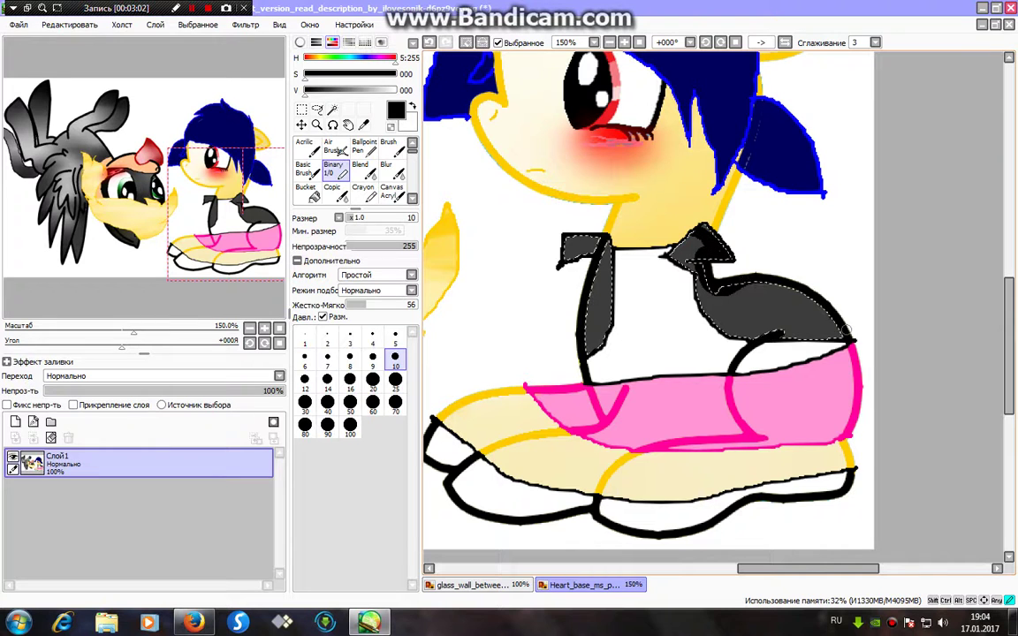
drag(847, 330, 727, 276)
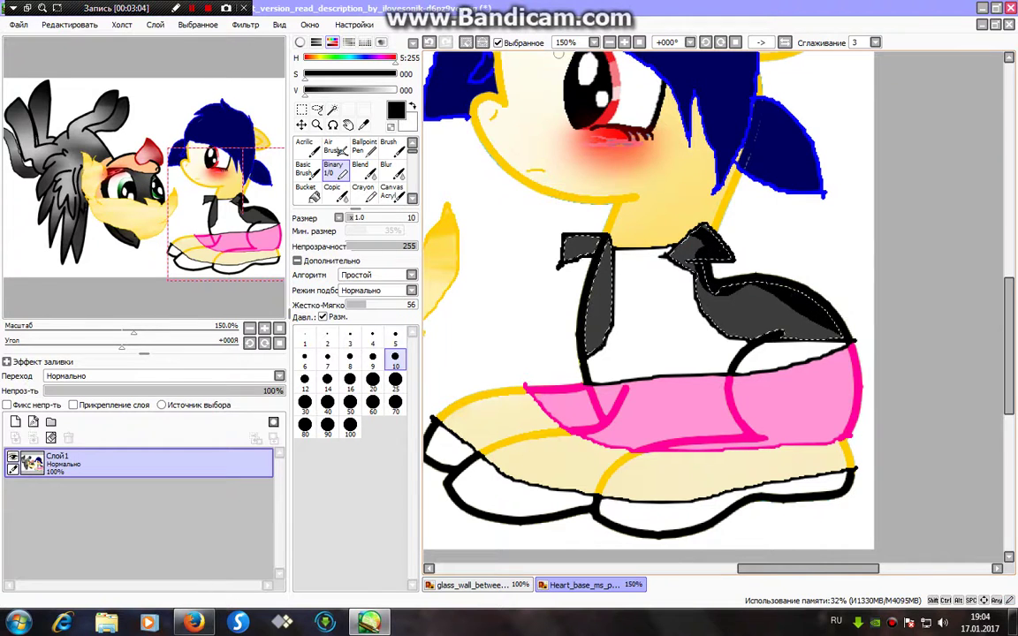
- With the selection outline hidden, add black shading to the front collar flap and strip at size 14, then blur the jacket shading at size 20
click(466, 42)
click(327, 380)
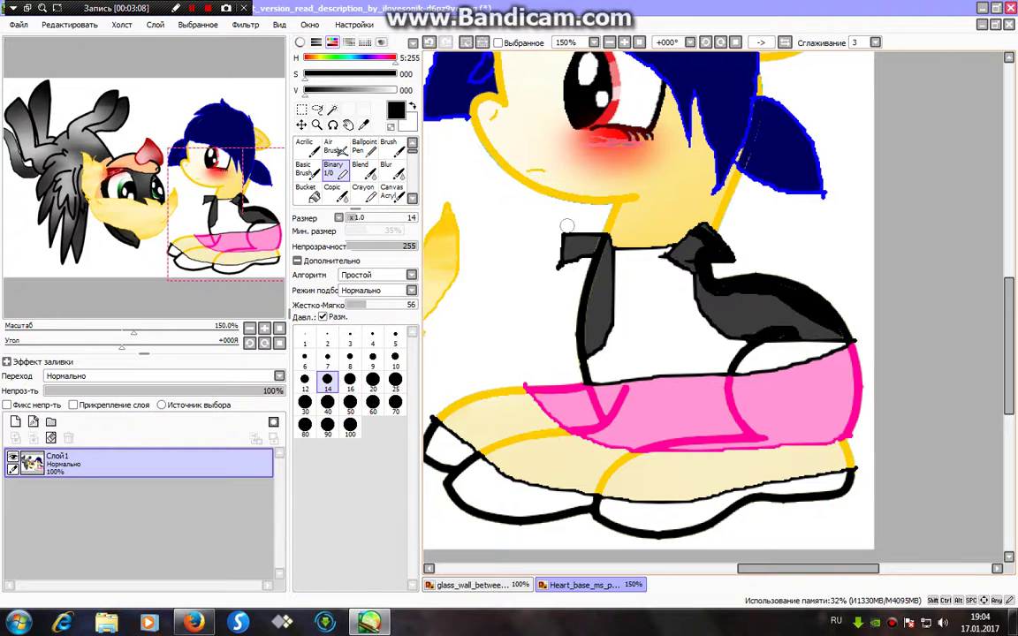
drag(562, 236, 605, 232)
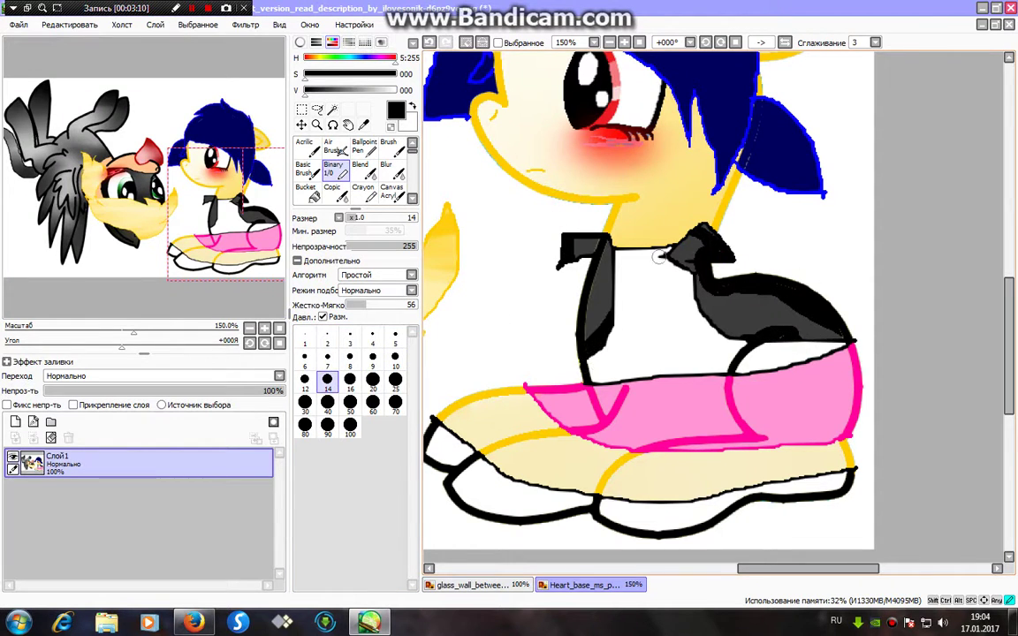
click(192, 8)
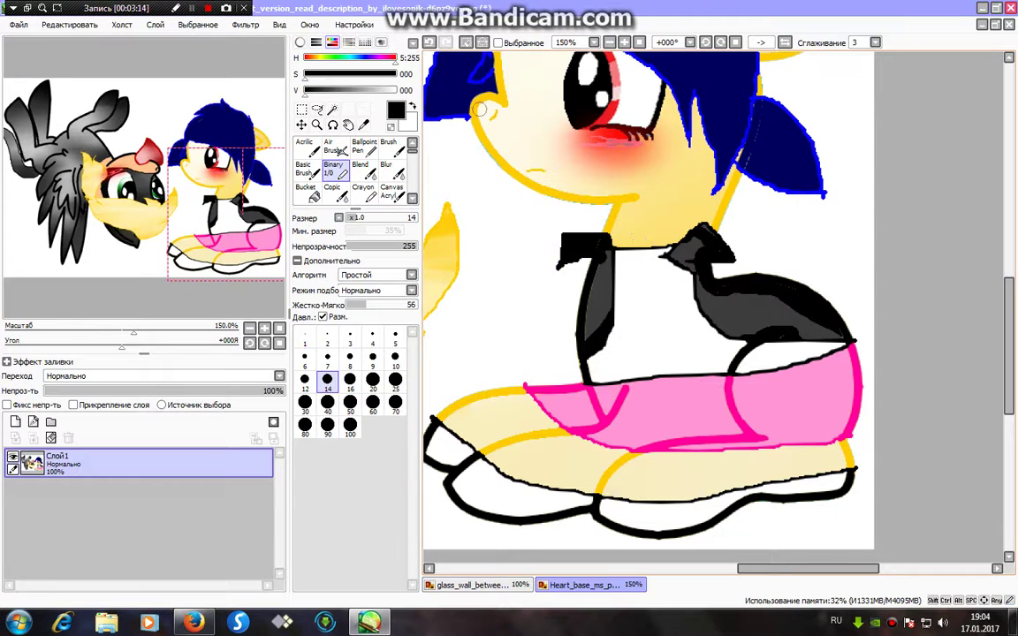
click(386, 170)
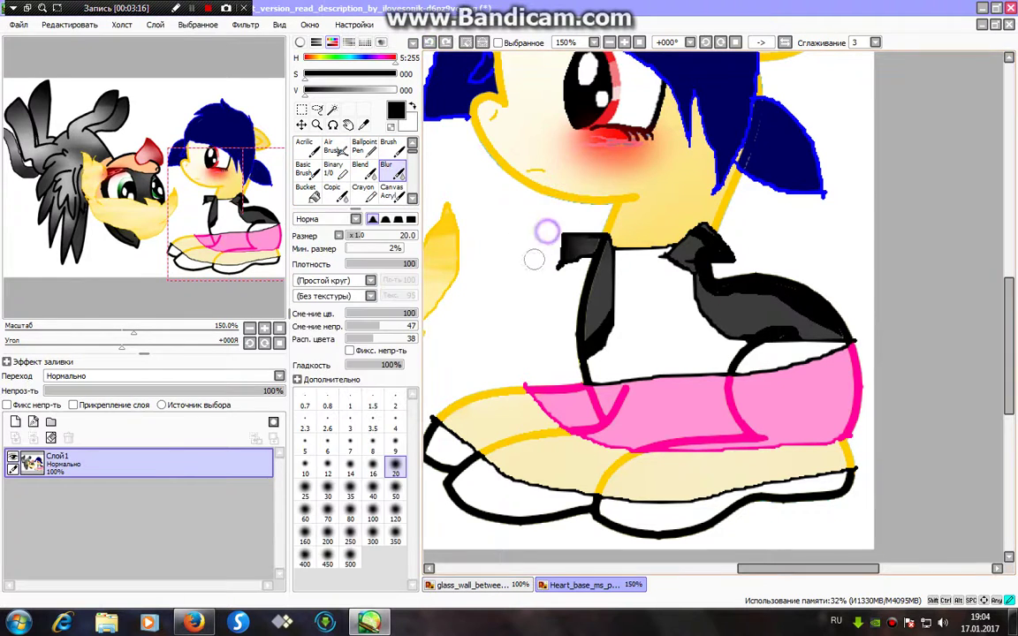
mouse_move(620, 324)
mouse_down()
mouse_move(670, 359)
mouse_move(559, 299)
mouse_move(626, 309)
mouse_move(851, 296)
mouse_move(652, 358)
mouse_up()
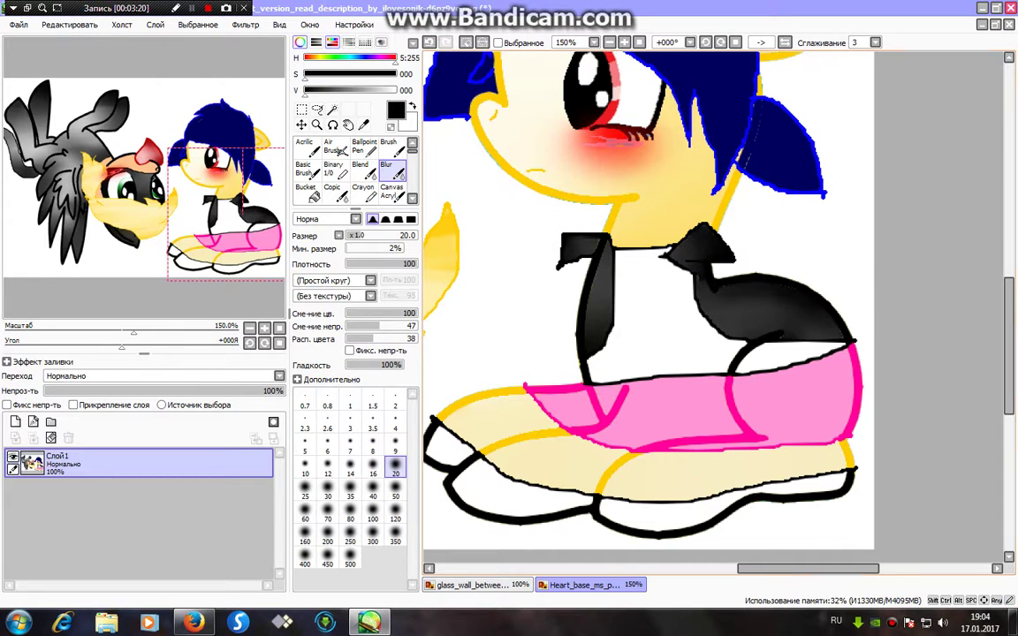
- Paint white highlights on the jacket's collar flaps, front strip and back at size 14, then blur them into the black at size 20
click(334, 168)
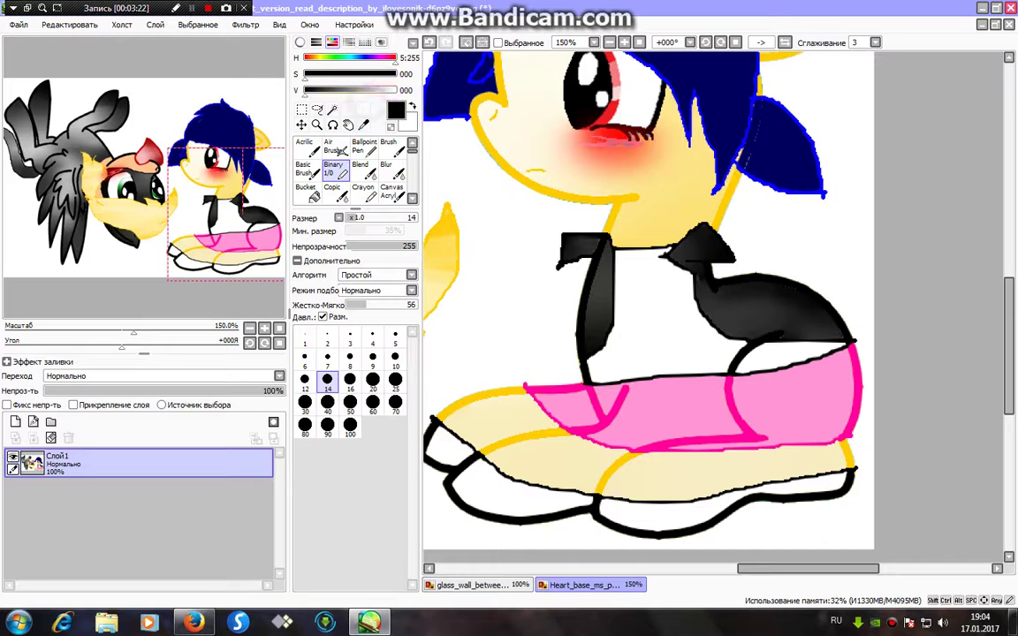
drag(364, 90, 401, 91)
click(587, 245)
drag(603, 278, 593, 311)
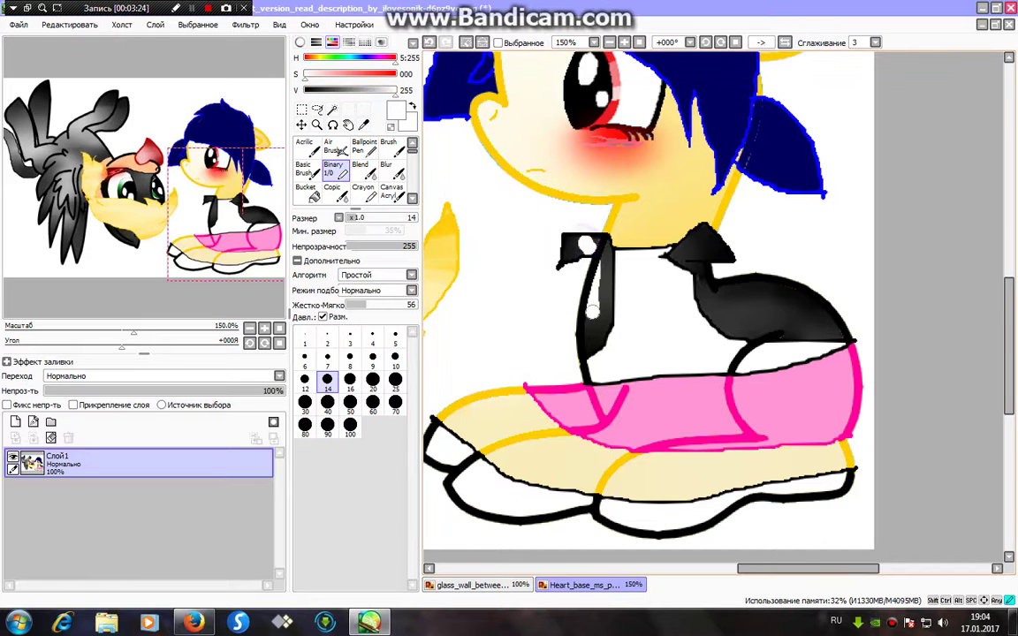
drag(682, 252, 784, 324)
click(392, 170)
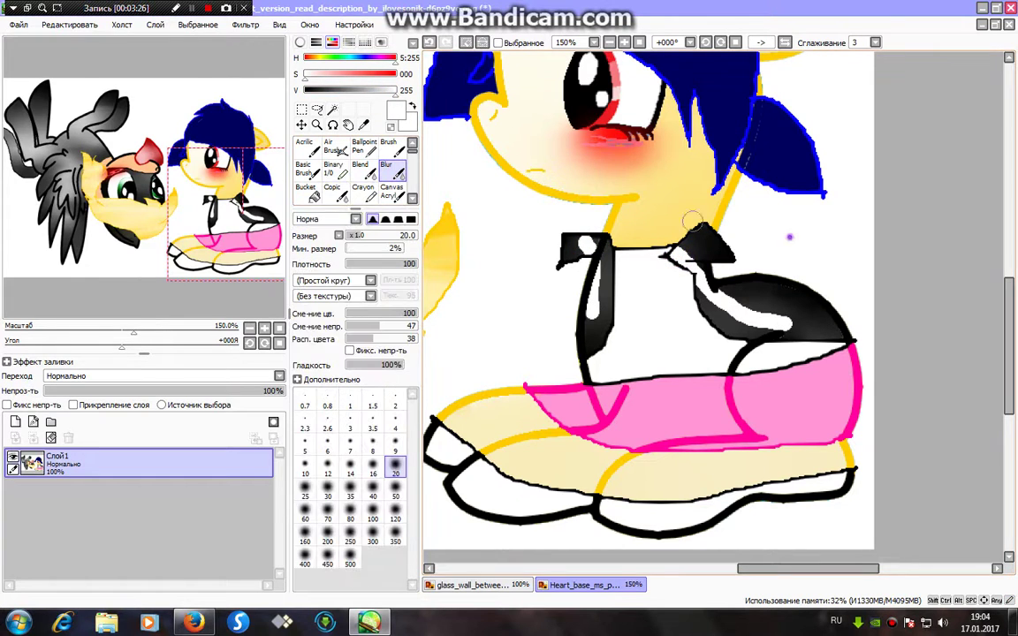
drag(684, 254, 767, 316)
mouse_move(636, 317)
mouse_down()
mouse_move(875, 331)
mouse_move(546, 311)
mouse_move(777, 282)
mouse_move(660, 279)
mouse_move(761, 239)
mouse_up()
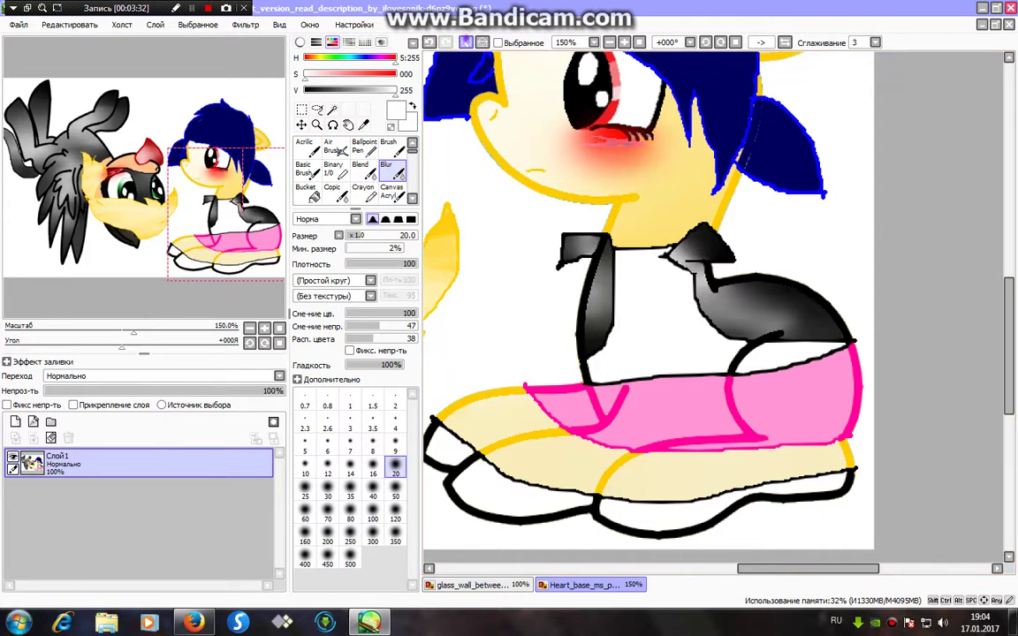
- Select the pink garment areas and paint its upper edge in the same pink at saturation 255 with the Binary brush at size 14
click(331, 108)
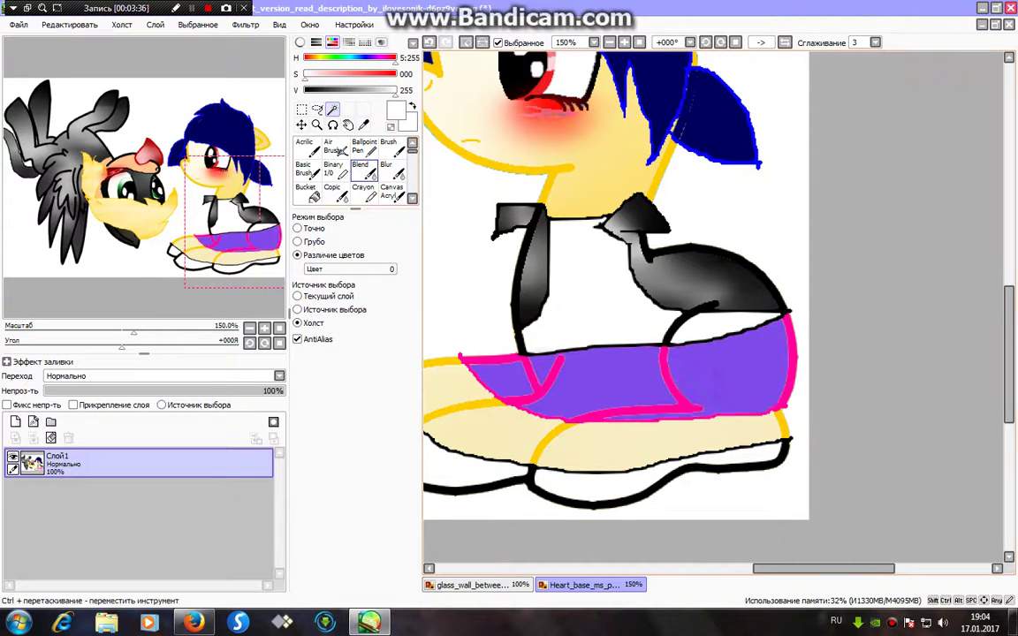
click(334, 167)
alt+click(711, 366)
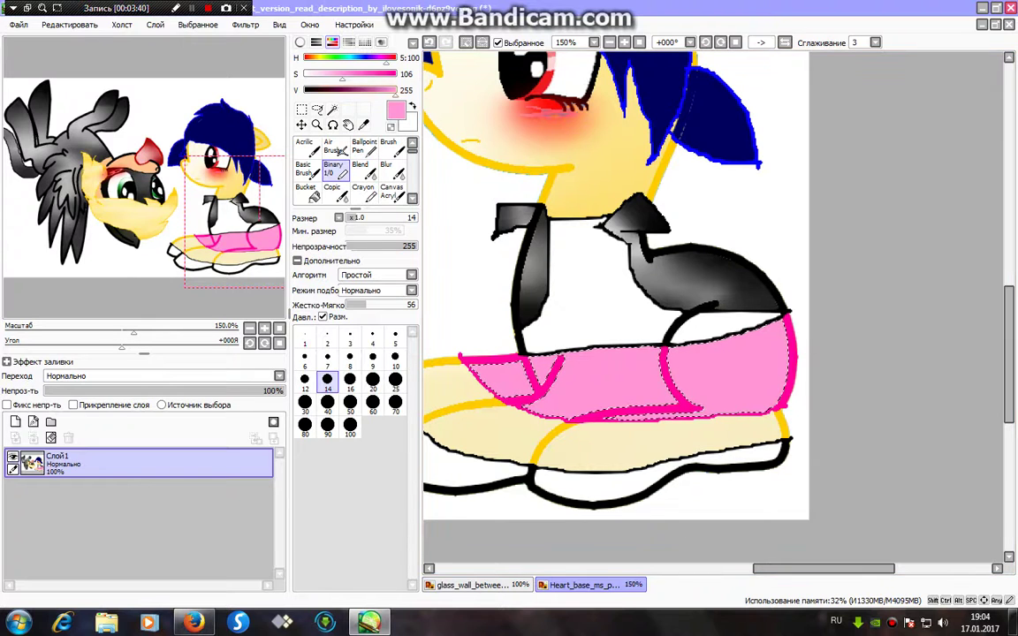
drag(373, 74, 398, 75)
drag(485, 358, 616, 347)
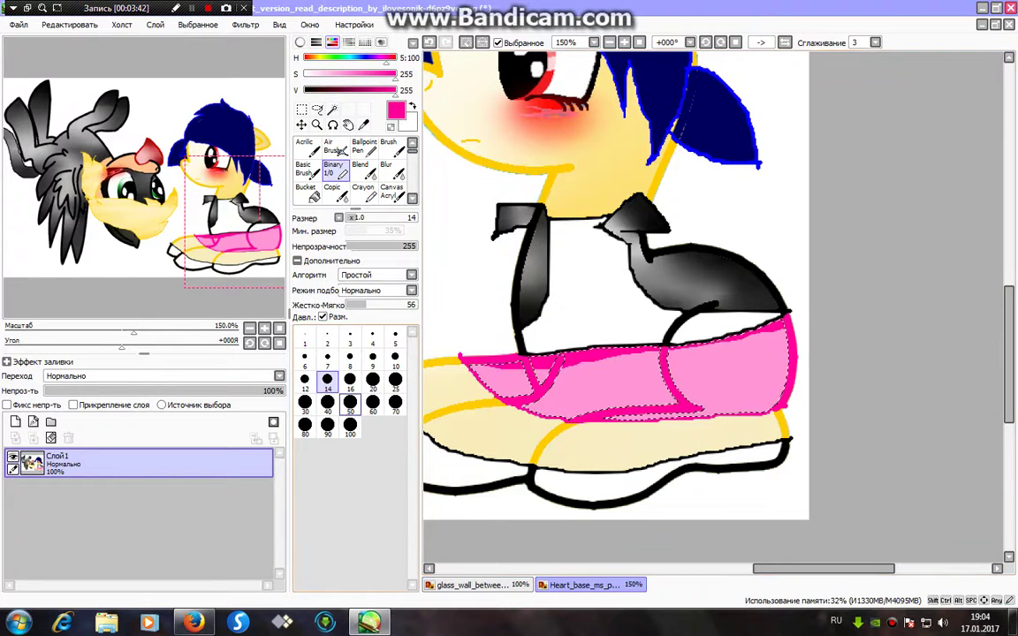
- Widen the saturated pink shading across the garment's upper part with the Binary brush at size 25, then blur its edge at size 20
click(395, 380)
mouse_move(782, 331)
mouse_down()
mouse_move(534, 358)
mouse_move(431, 329)
mouse_up()
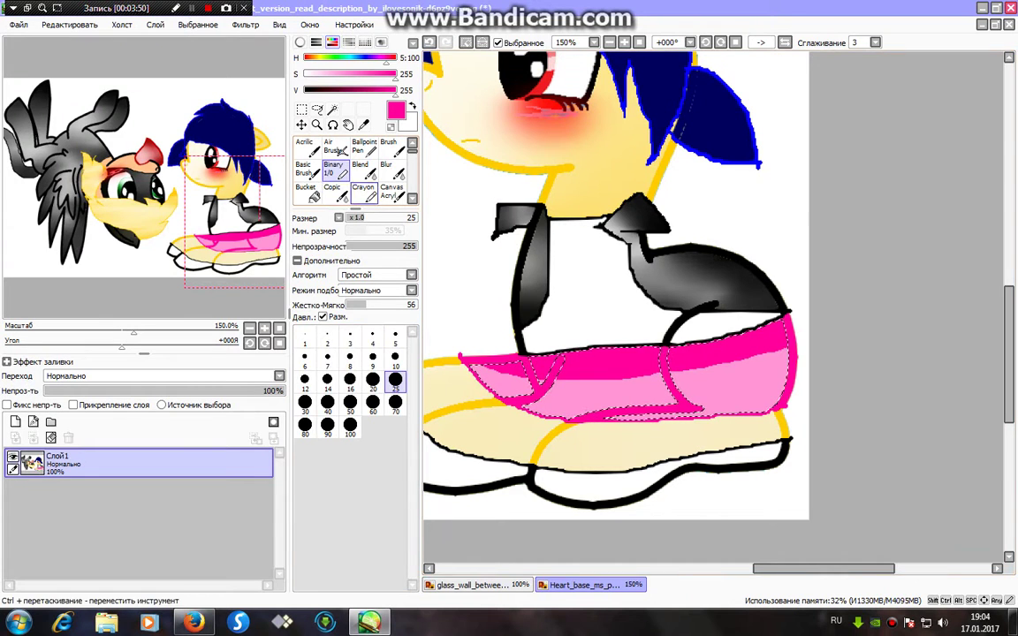
click(385, 168)
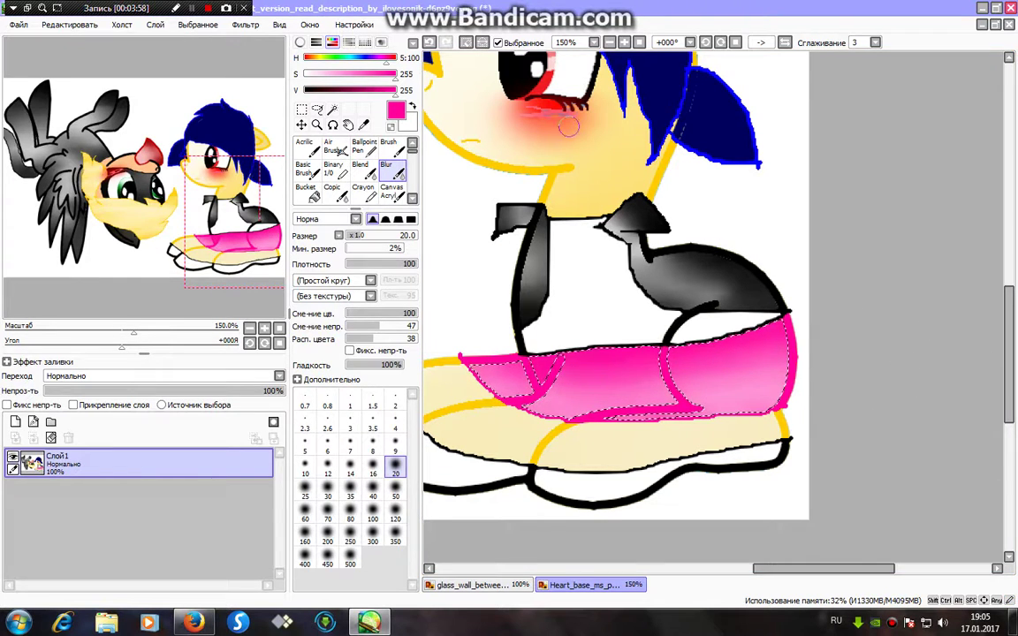
- Paint the pink garment's lower part white at size 25, blur it into the pink at sizes 20 and 30, and deselect
click(335, 167)
click(306, 76)
drag(481, 371, 666, 401)
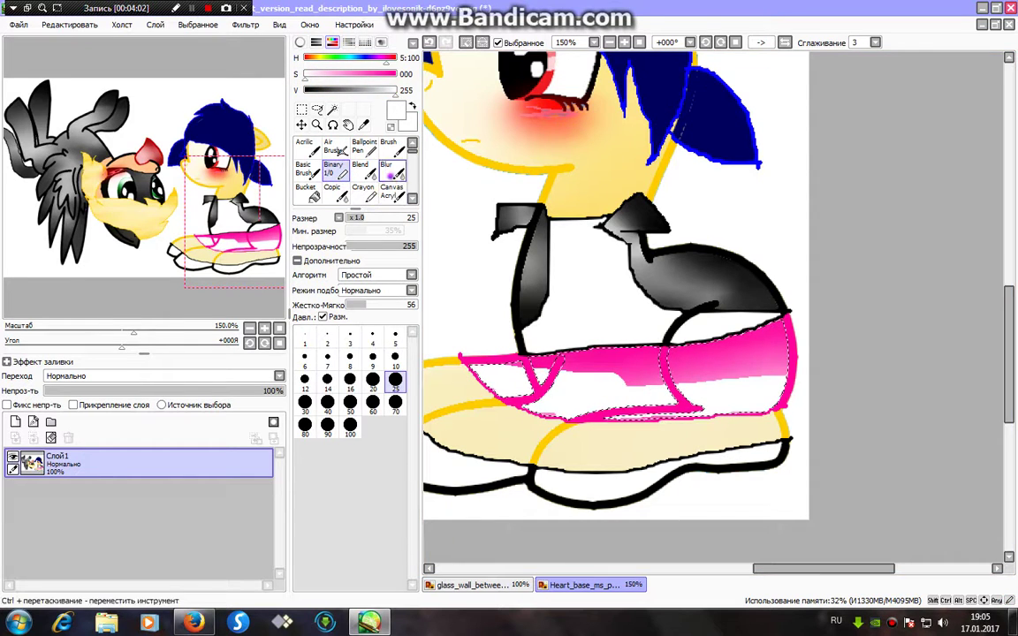
click(389, 168)
drag(494, 362, 698, 348)
mouse_move(552, 361)
mouse_down()
mouse_move(973, 354)
mouse_move(543, 367)
mouse_move(896, 372)
mouse_up()
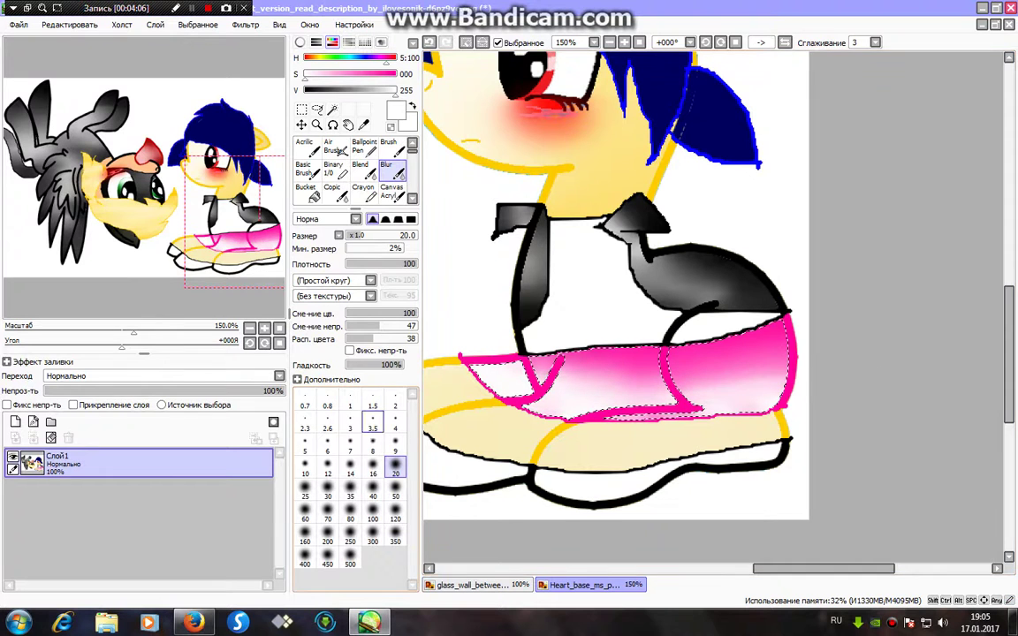
click(327, 486)
mouse_move(750, 374)
mouse_down()
mouse_move(798, 415)
mouse_move(819, 356)
mouse_move(918, 427)
mouse_up()
click(466, 41)
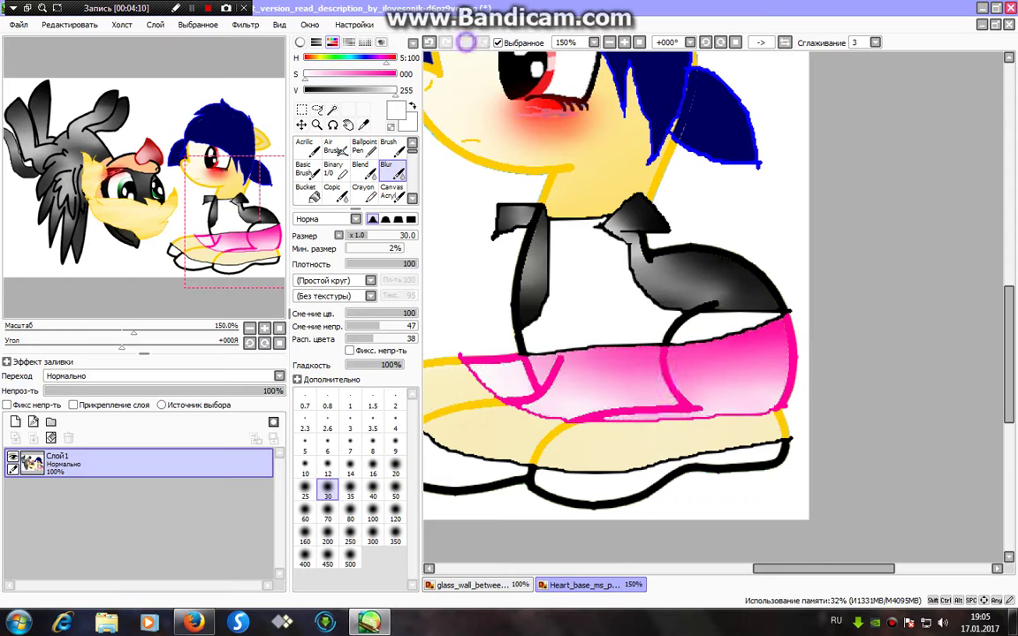
- Select the white hoof areas, shade them light gray at value 232 with the Binary brush at size 25, and blur at size 30
click(332, 109)
drag(609, 309, 655, 293)
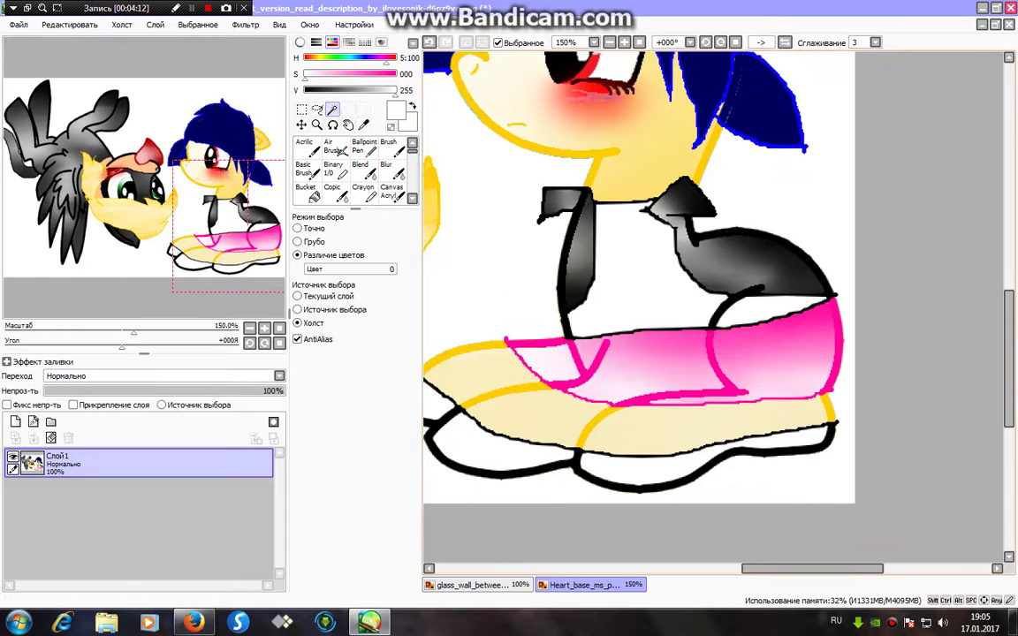
click(471, 428)
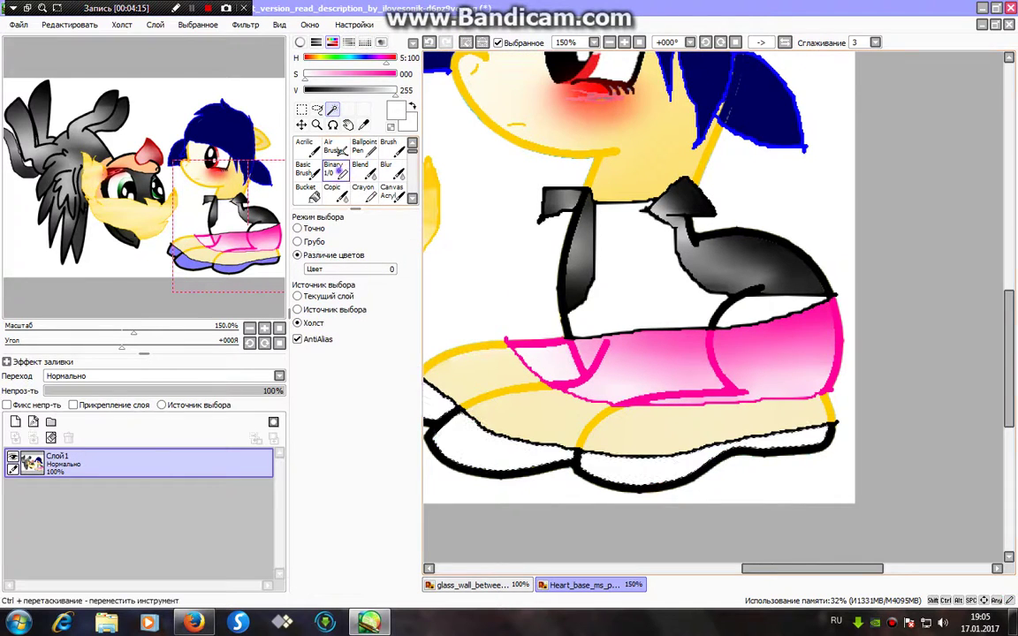
click(331, 168)
click(387, 92)
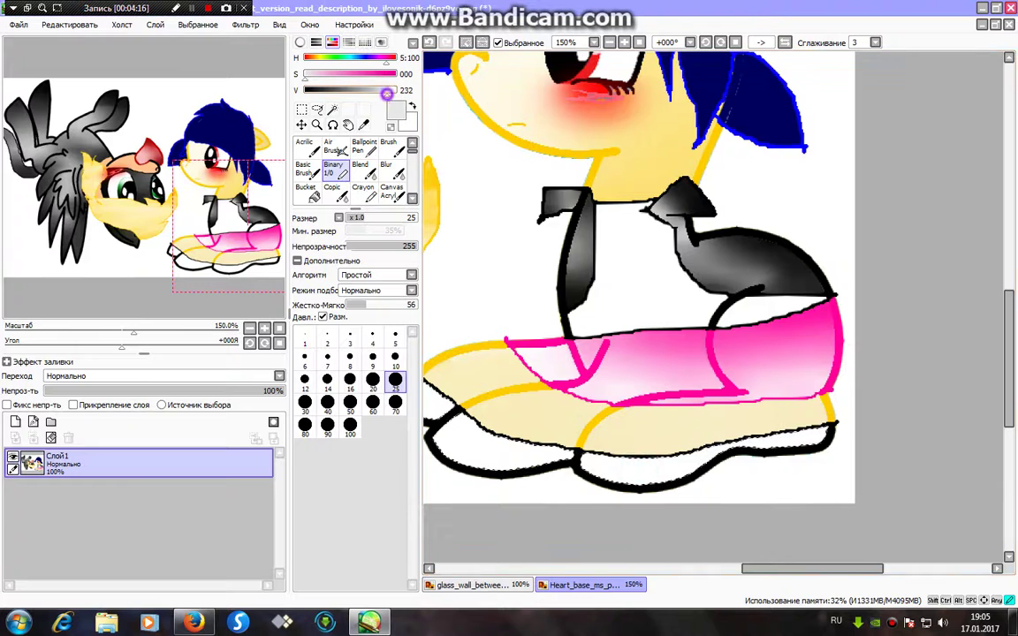
mouse_move(826, 428)
mouse_down()
mouse_move(593, 483)
mouse_move(437, 446)
mouse_up()
drag(229, 218, 204, 221)
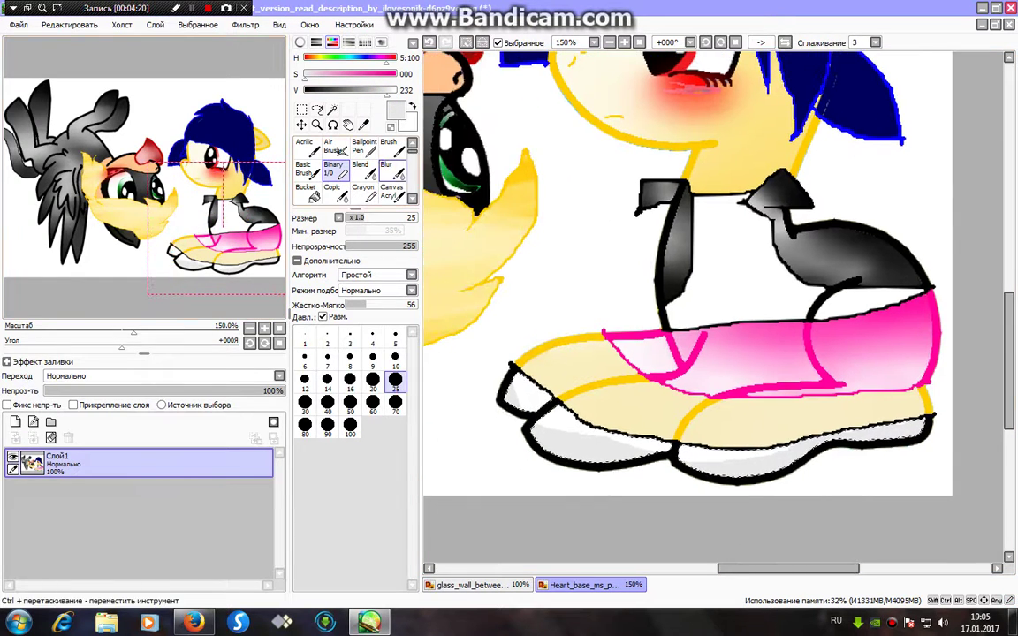
click(390, 171)
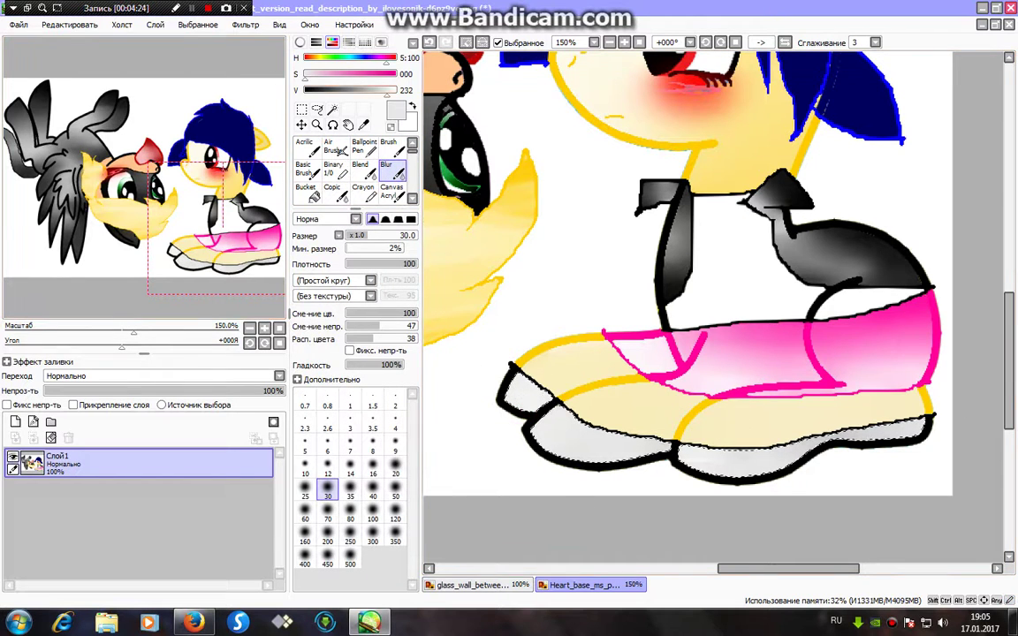
- Paint white highlights along the upper edge of the hoof areas at size 25, then blur them into the gray at size 30
click(333, 170)
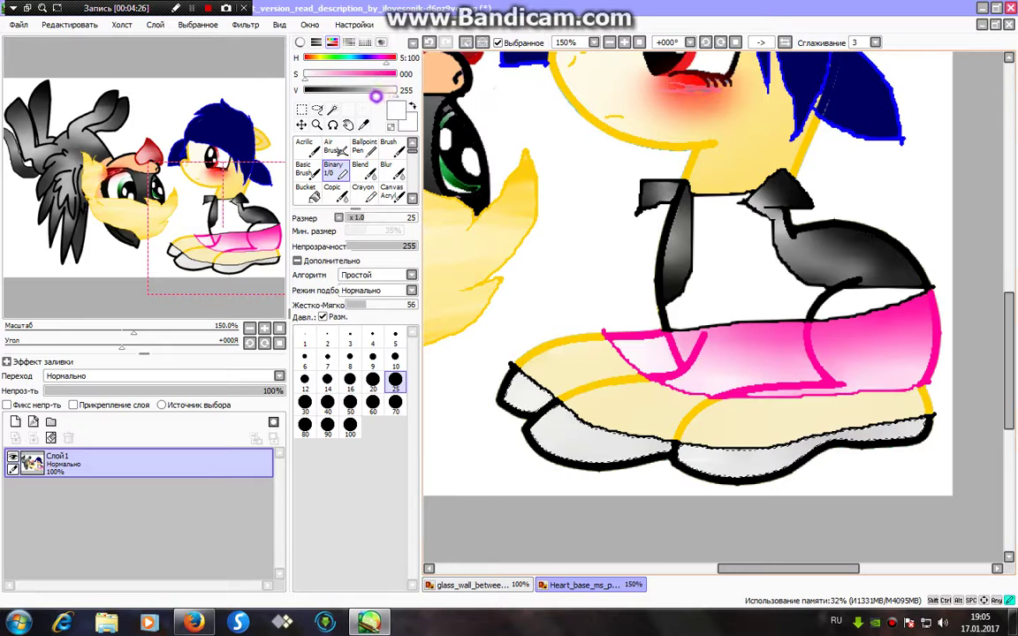
mouse_move(516, 364)
mouse_down()
mouse_move(553, 426)
mouse_move(604, 441)
mouse_move(810, 438)
mouse_move(892, 409)
mouse_up()
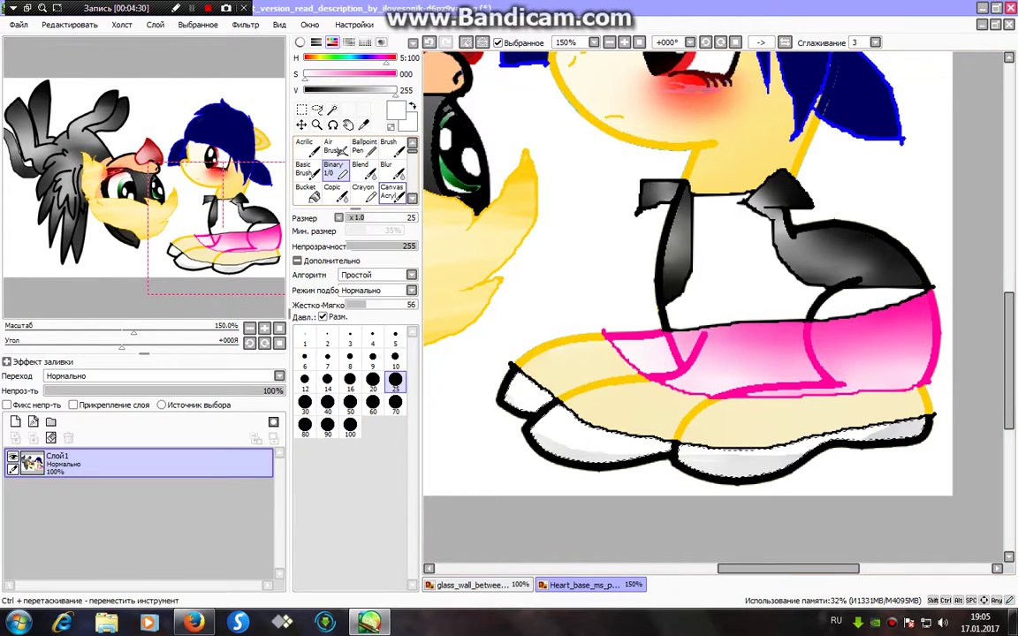
click(387, 169)
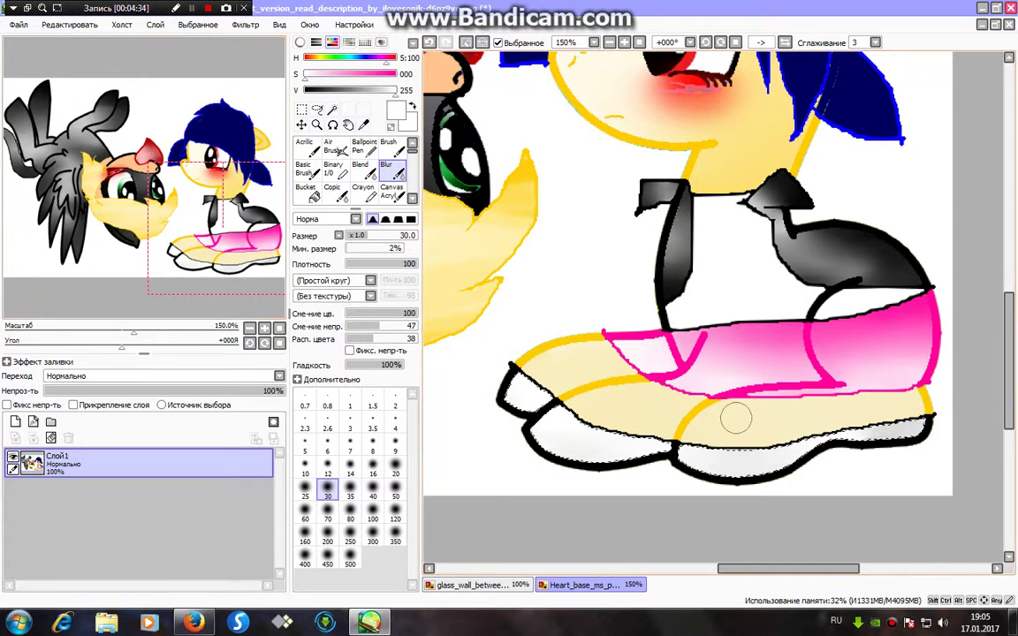
- Select the blue hair, hide the selection outline, shade its edges at value 22 with the Binary brush at size 25, and blur at size 30
drag(247, 207, 239, 170)
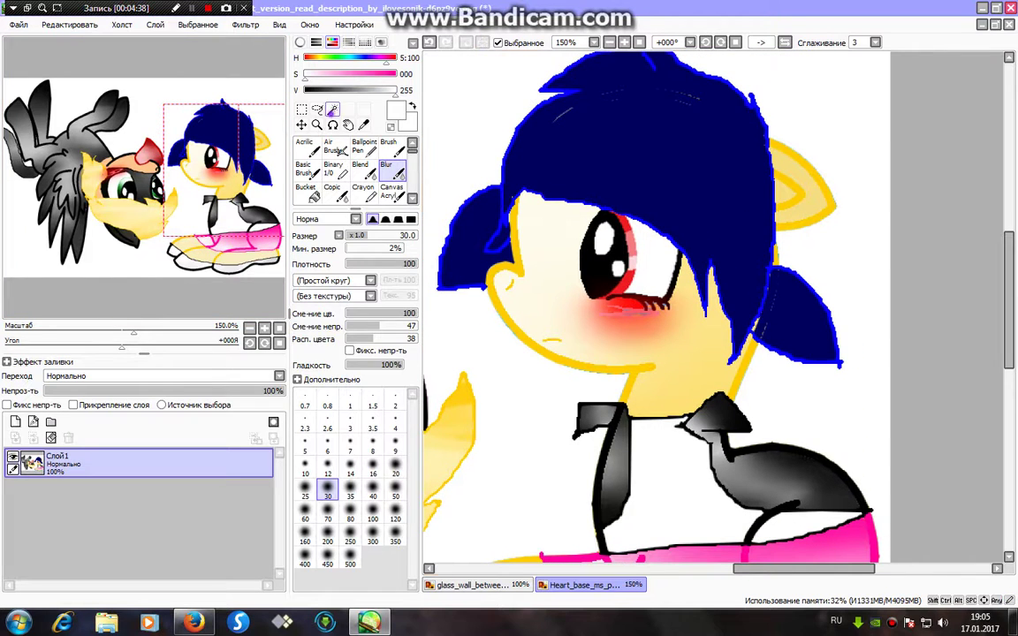
click(333, 110)
click(688, 171)
click(802, 304)
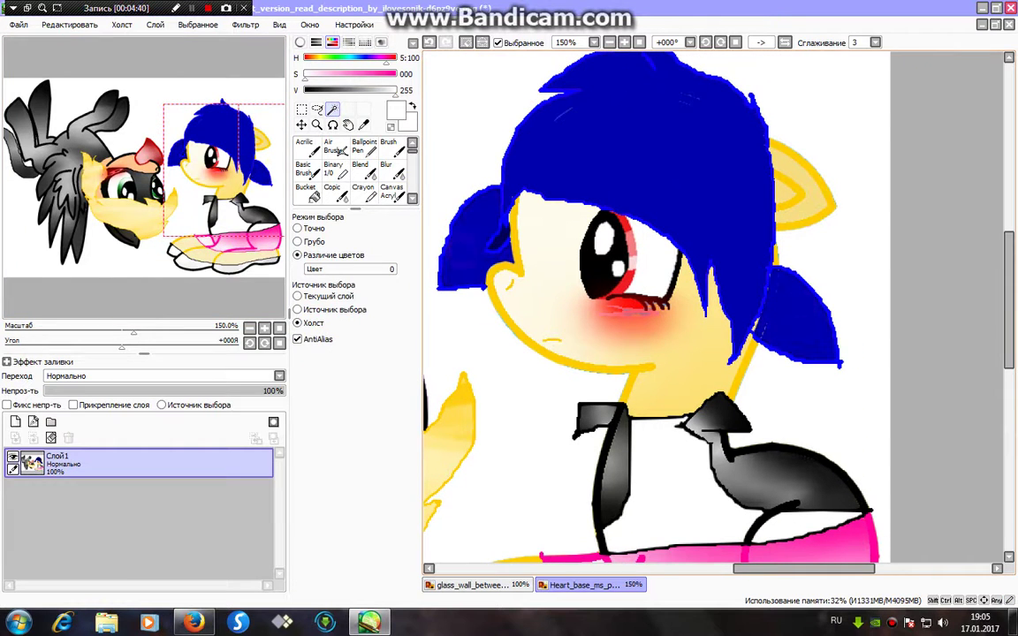
click(336, 171)
right_click(590, 143)
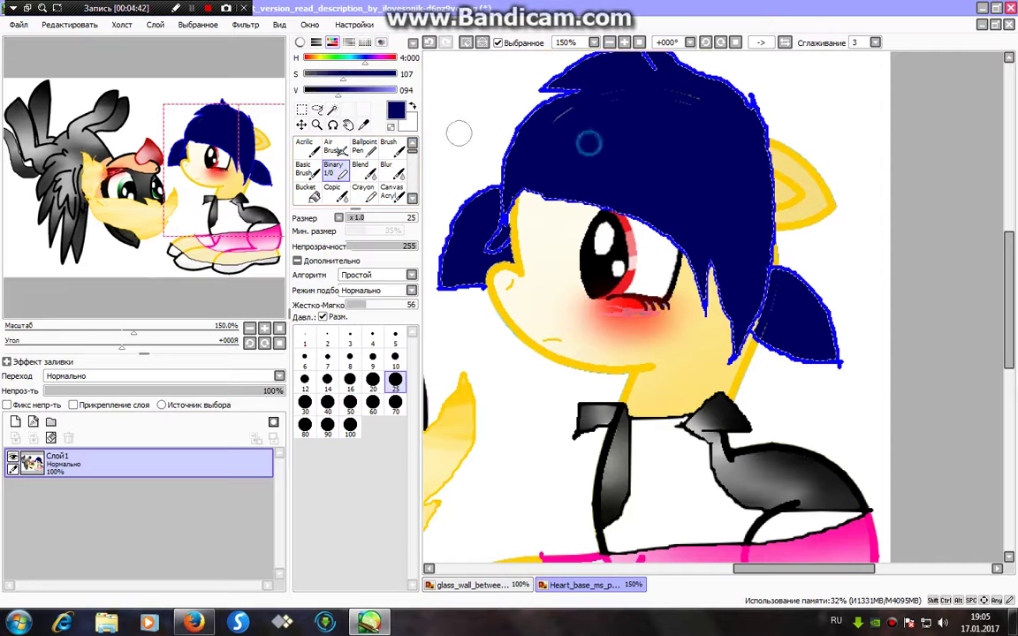
click(499, 42)
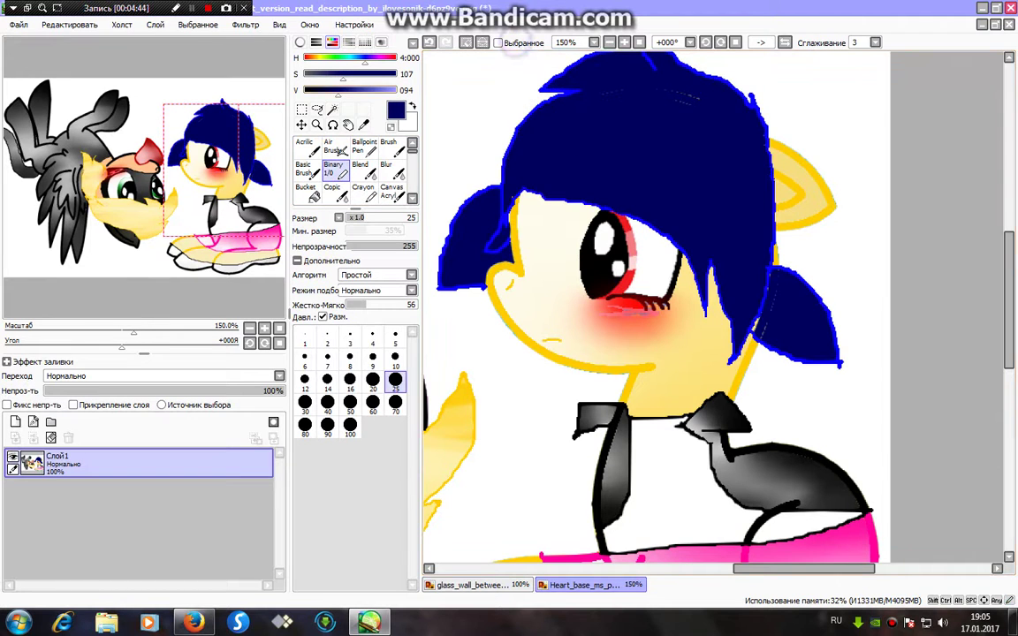
mouse_move(561, 68)
mouse_down()
mouse_move(771, 64)
mouse_move(729, 156)
mouse_move(803, 256)
mouse_up()
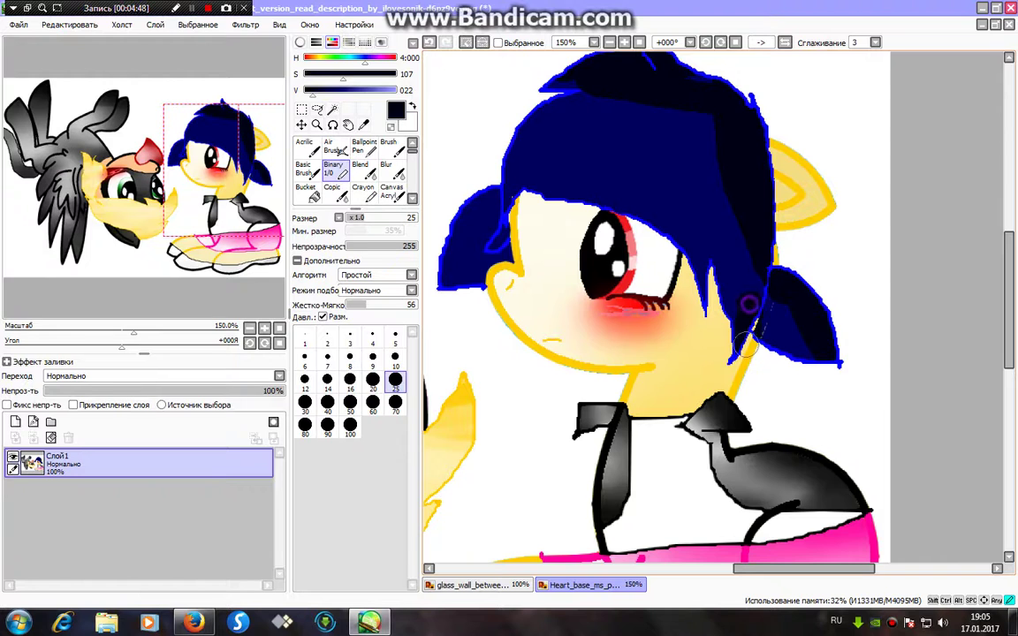
drag(740, 353, 652, 235)
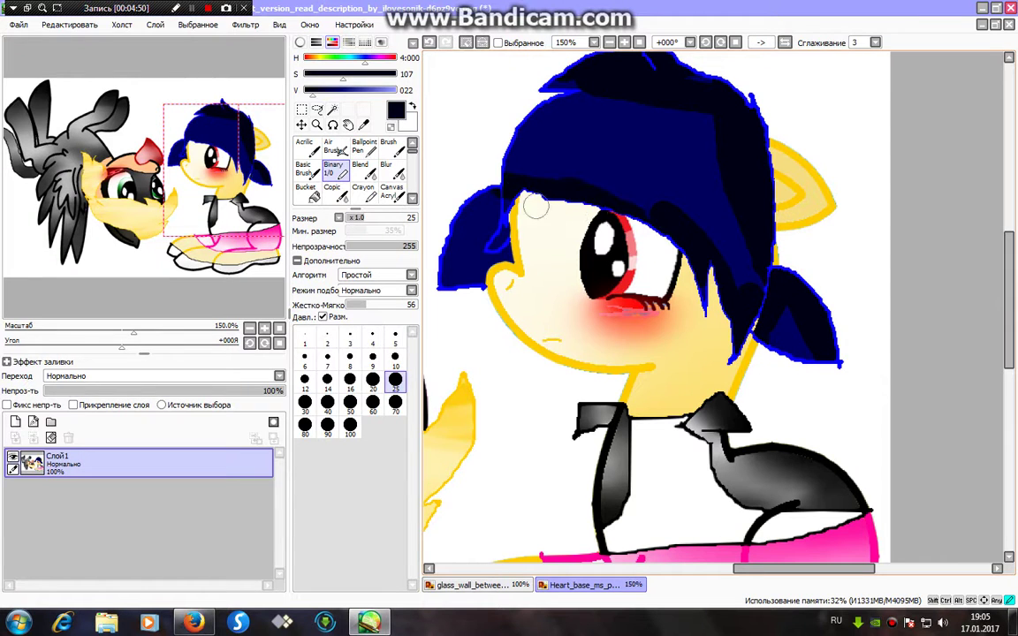
click(388, 168)
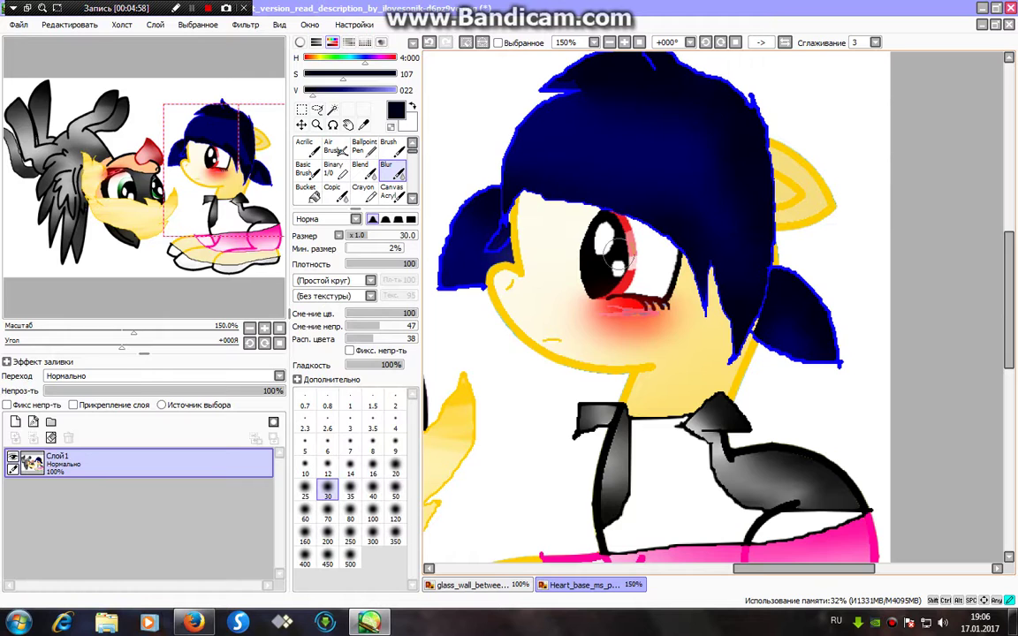
- Paint white highlights on the hair and both ponytails with the Binary brush at size 25, then blur them into the blue at size 30
click(333, 169)
key(x)
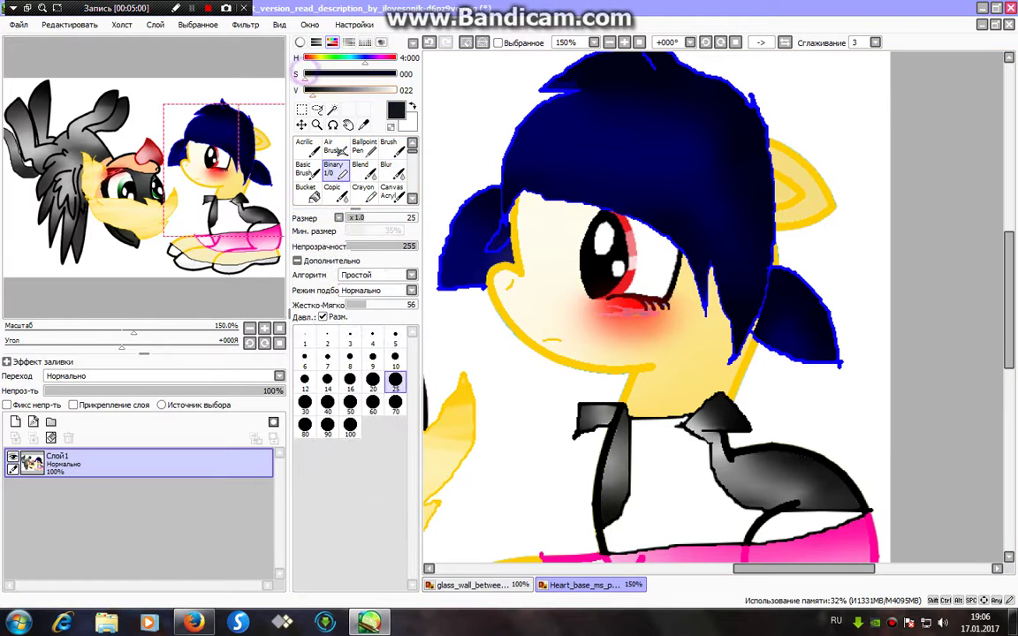
mouse_move(617, 141)
mouse_down()
mouse_move(655, 134)
mouse_move(652, 166)
mouse_up()
drag(761, 322, 808, 329)
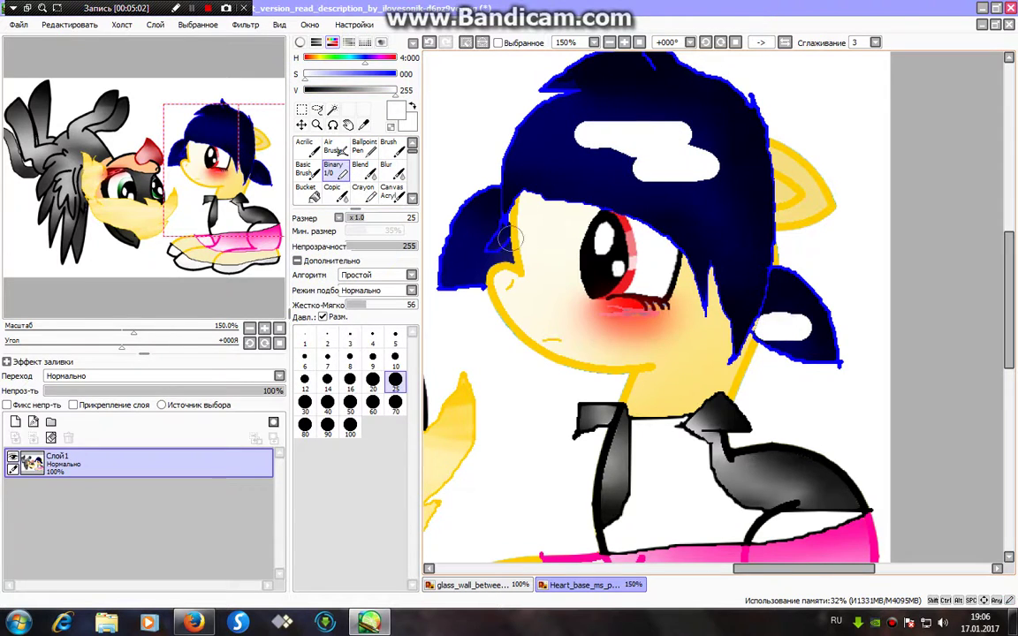
drag(466, 221, 451, 256)
click(391, 168)
mouse_move(565, 165)
mouse_down()
mouse_move(859, 162)
mouse_move(545, 107)
mouse_move(427, 155)
mouse_move(668, 147)
mouse_move(441, 145)
mouse_move(687, 114)
mouse_move(672, 183)
mouse_move(479, 172)
mouse_move(867, 177)
mouse_up()
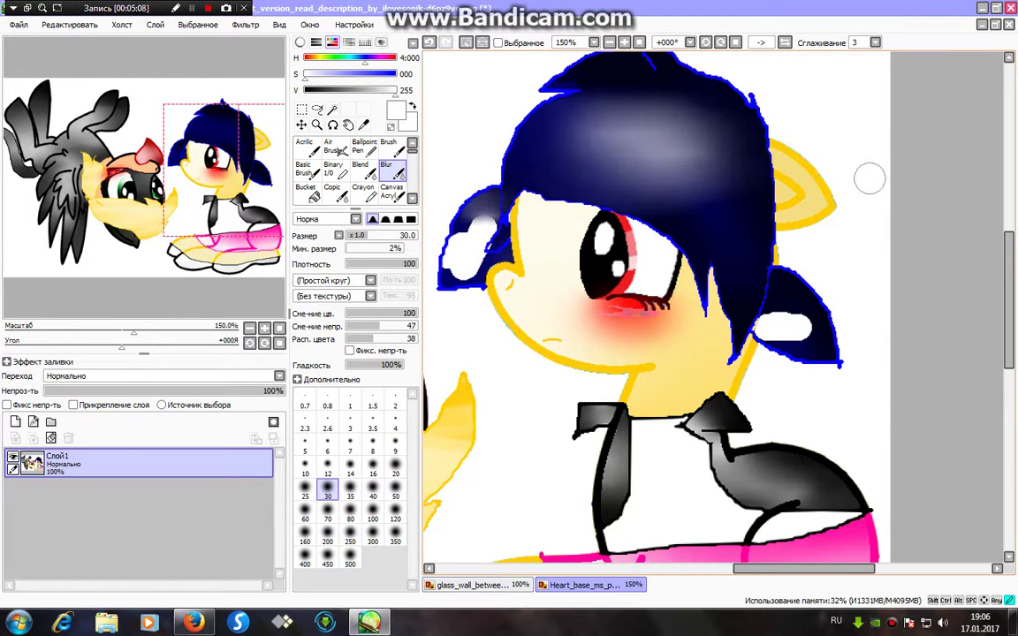
click(500, 585)
click(580, 585)
mouse_move(798, 257)
mouse_down()
mouse_move(954, 313)
mouse_move(634, 334)
mouse_move(947, 295)
mouse_move(608, 313)
mouse_move(461, 252)
mouse_move(428, 221)
mouse_move(475, 190)
mouse_up()
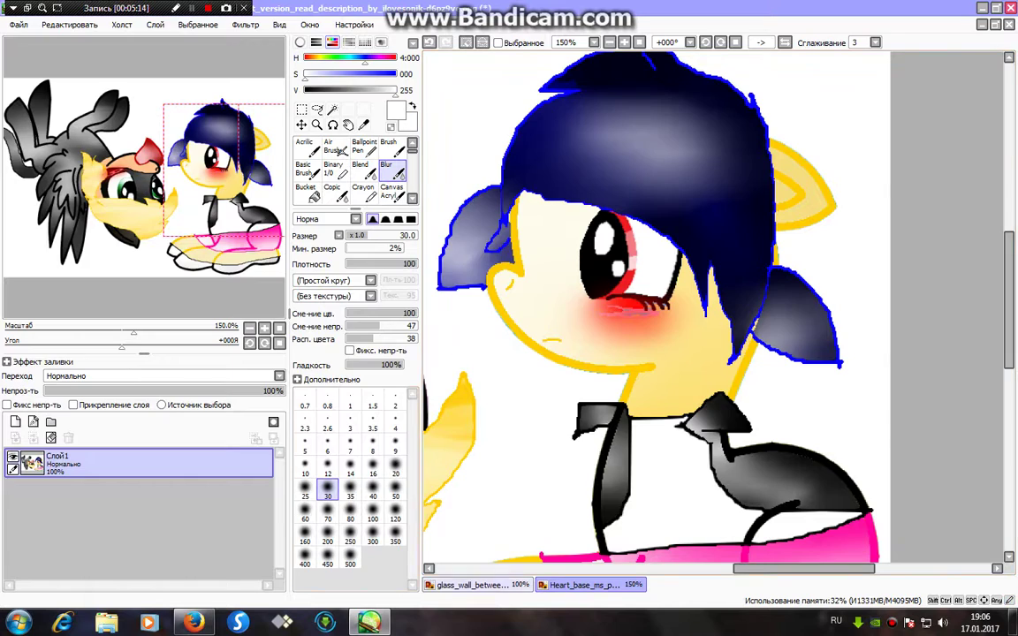
- Streak the hair and both ponytails with white strands using the Blend brush at size 14
click(482, 584)
drag(182, 177, 119, 161)
click(574, 582)
click(363, 170)
mouse_move(643, 65)
mouse_down()
mouse_move(511, 75)
mouse_move(654, 99)
mouse_move(490, 93)
mouse_move(669, 104)
mouse_up()
mouse_move(517, 177)
mouse_down()
mouse_move(619, 106)
mouse_move(547, 150)
mouse_move(690, 230)
mouse_up()
mouse_move(998, 252)
mouse_down()
mouse_move(505, 411)
mouse_move(814, 195)
mouse_move(550, 163)
mouse_move(594, 208)
mouse_up()
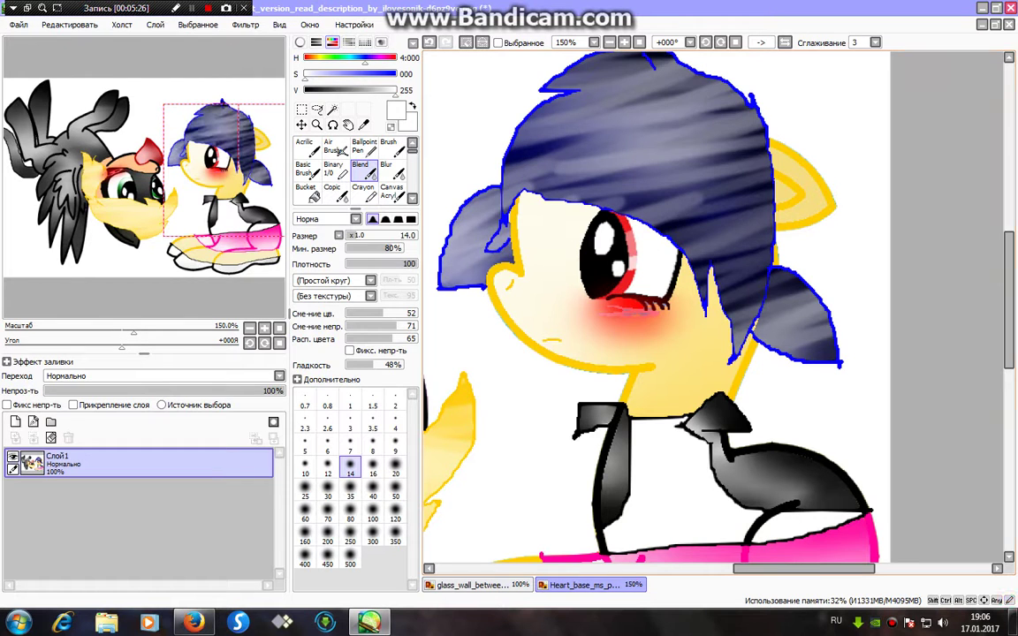
- Add Blend brush streaks over the hair at size 14, first in dark blue with saturation 255 and value 98, then in black
mouse_move(330, 74)
mouse_down()
mouse_move(395, 74)
mouse_move(338, 89)
mouse_up()
mouse_move(503, 87)
mouse_down()
mouse_move(618, 75)
mouse_move(654, 132)
mouse_move(495, 168)
mouse_move(583, 116)
mouse_move(530, 159)
mouse_move(636, 198)
mouse_move(541, 211)
mouse_move(689, 252)
mouse_up()
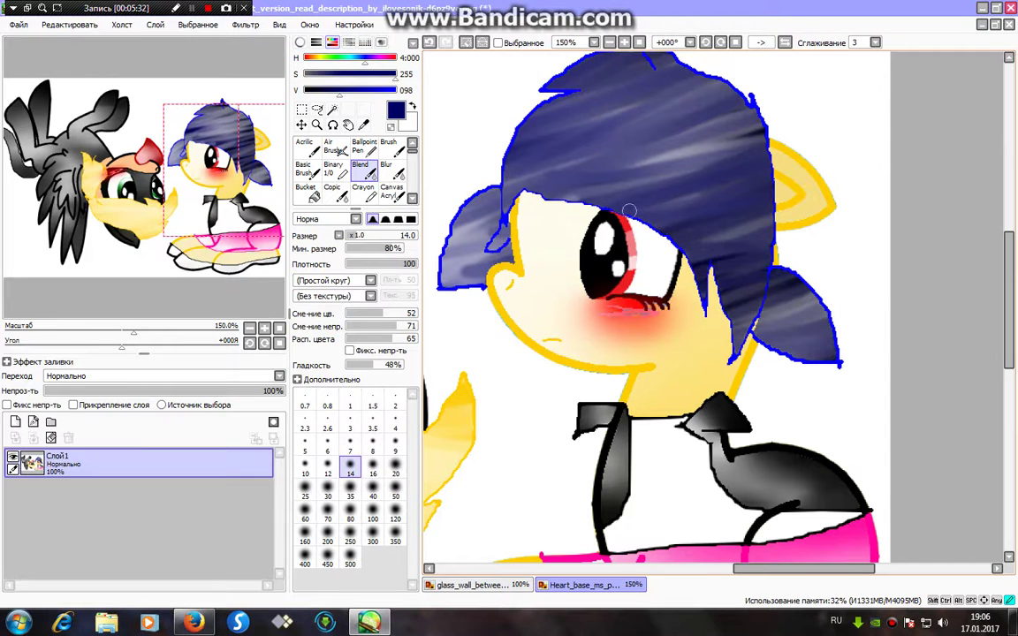
mouse_move(328, 73)
mouse_down()
mouse_move(302, 73)
mouse_move(302, 91)
mouse_up()
mouse_move(706, 141)
mouse_down()
mouse_move(540, 106)
mouse_move(720, 152)
mouse_move(477, 254)
mouse_up()
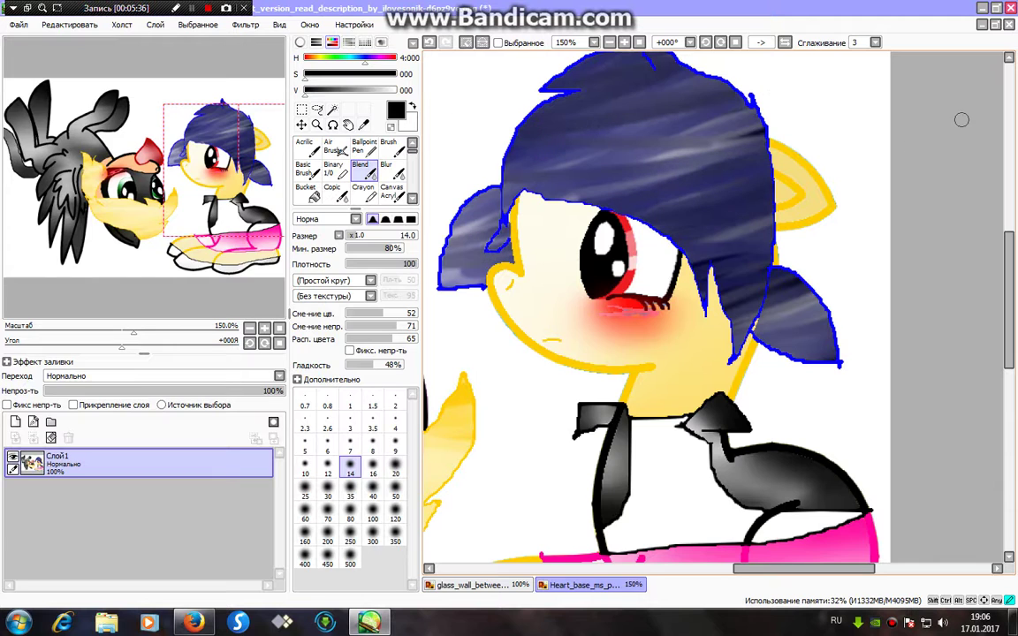
mouse_move(961, 121)
mouse_down()
mouse_move(688, 334)
mouse_move(458, 159)
mouse_up()
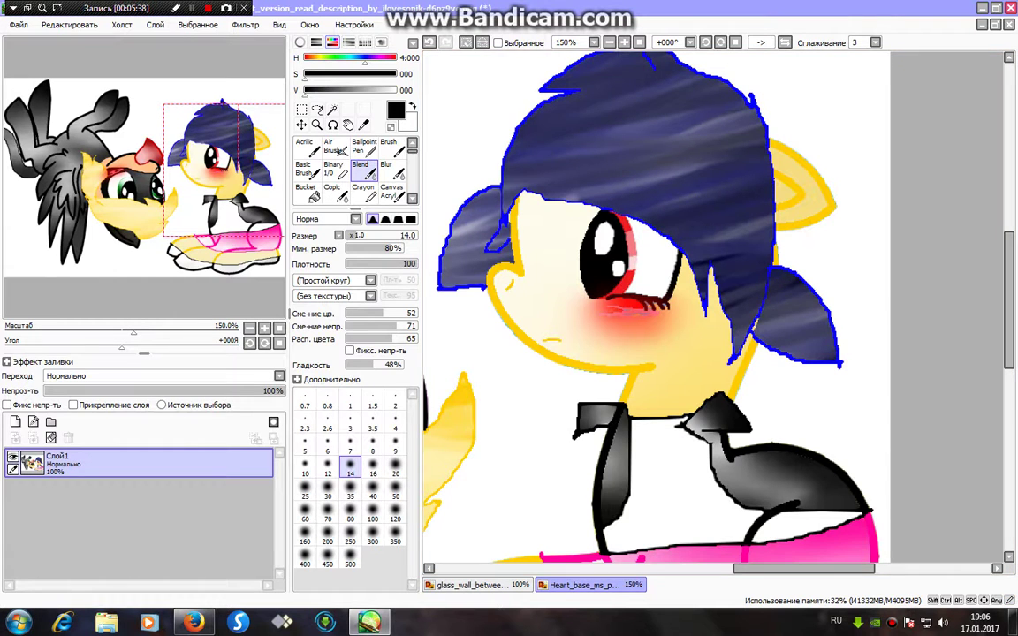
- Select the red iris segments of the blue-haired pony's eye by color difference, working at 500% zoom
drag(215, 139, 216, 153)
click(332, 110)
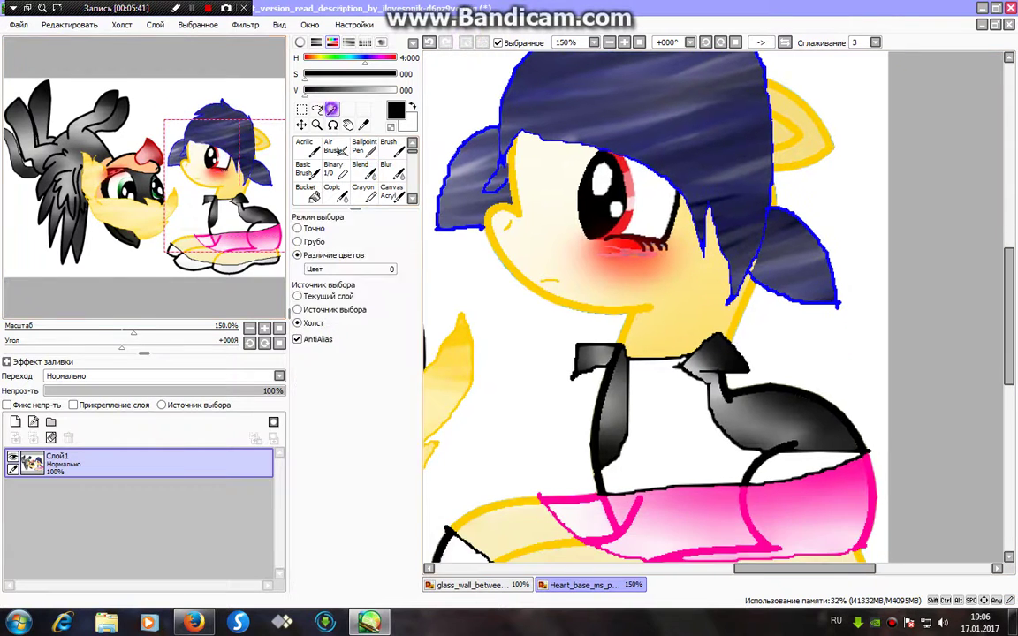
click(633, 215)
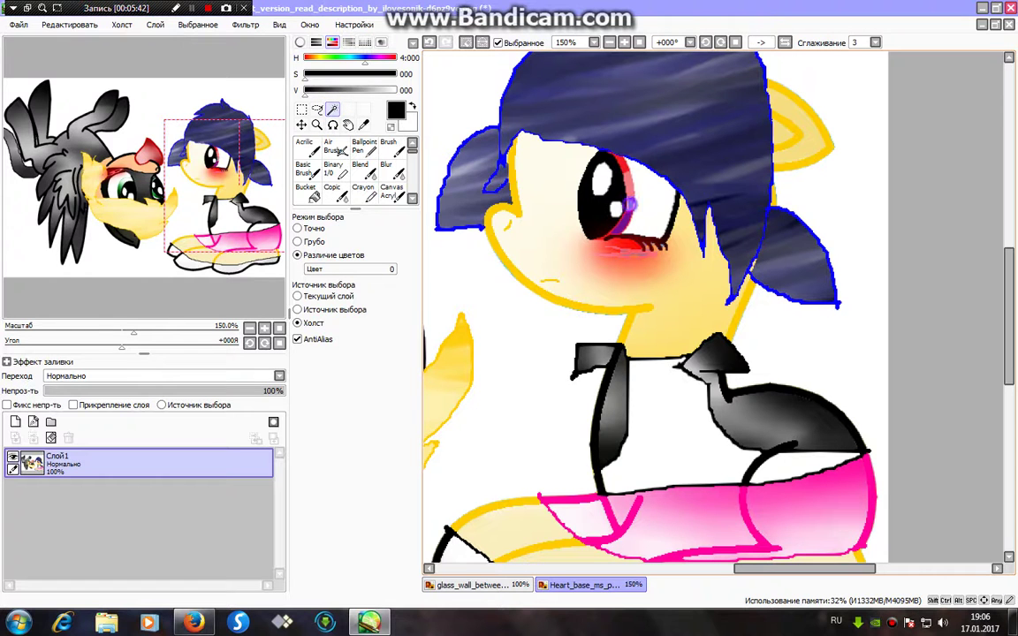
click(625, 43)
click(625, 42)
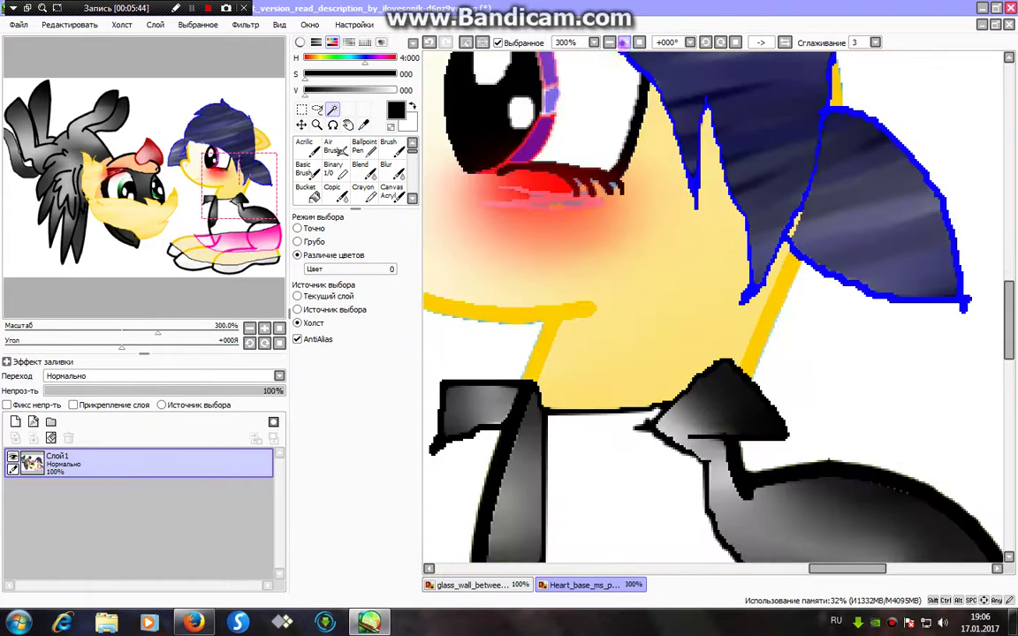
click(625, 42)
click(625, 42)
drag(239, 186, 219, 159)
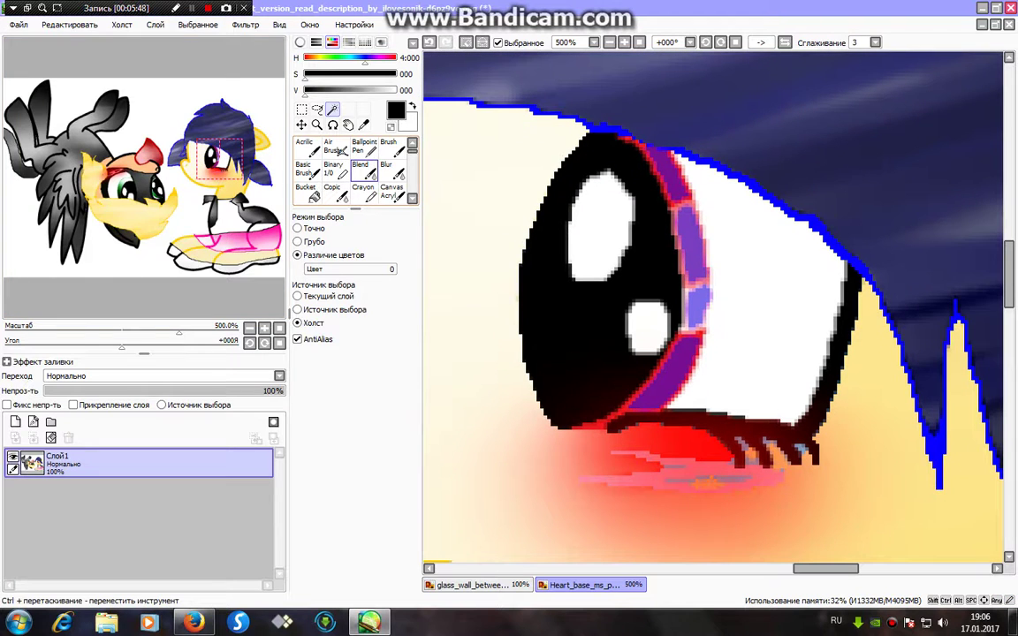
- Add the gaps between the iris segments to the selection with the Sel Pen at size 4
scroll(340, 170, down, 5)
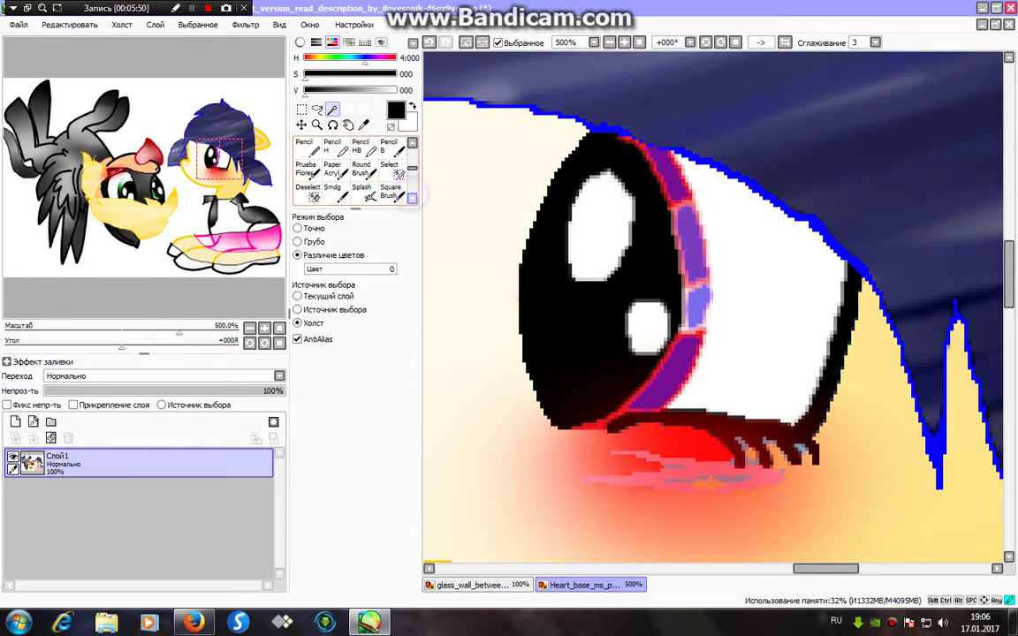
click(334, 169)
click(311, 170)
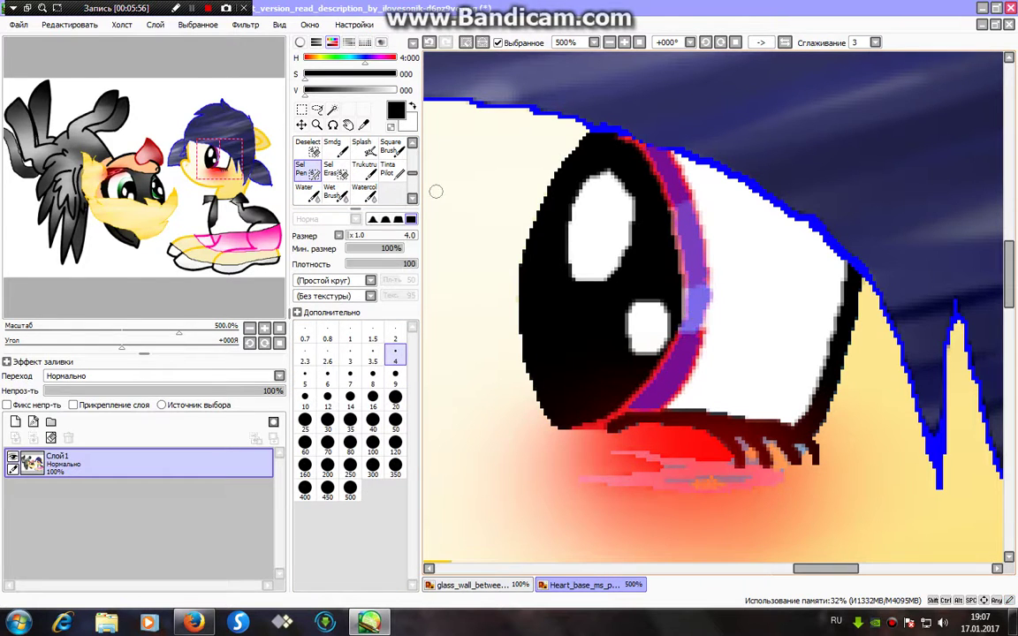
scroll(341, 154, up, 5)
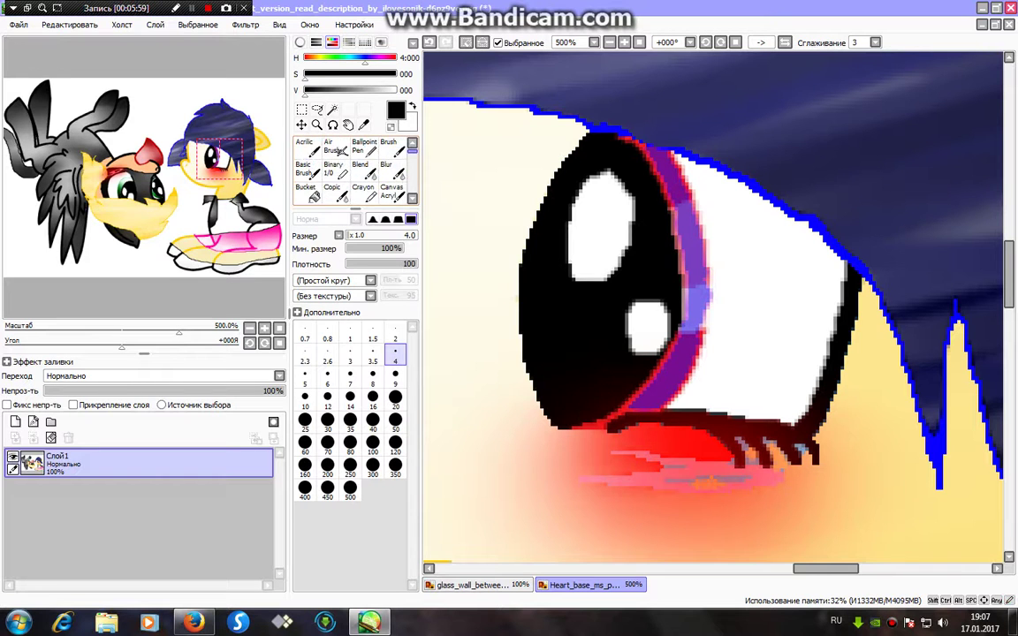
- Fill the selected iris with red using the Binary brush at size 70, and hide the selection outline
click(334, 170)
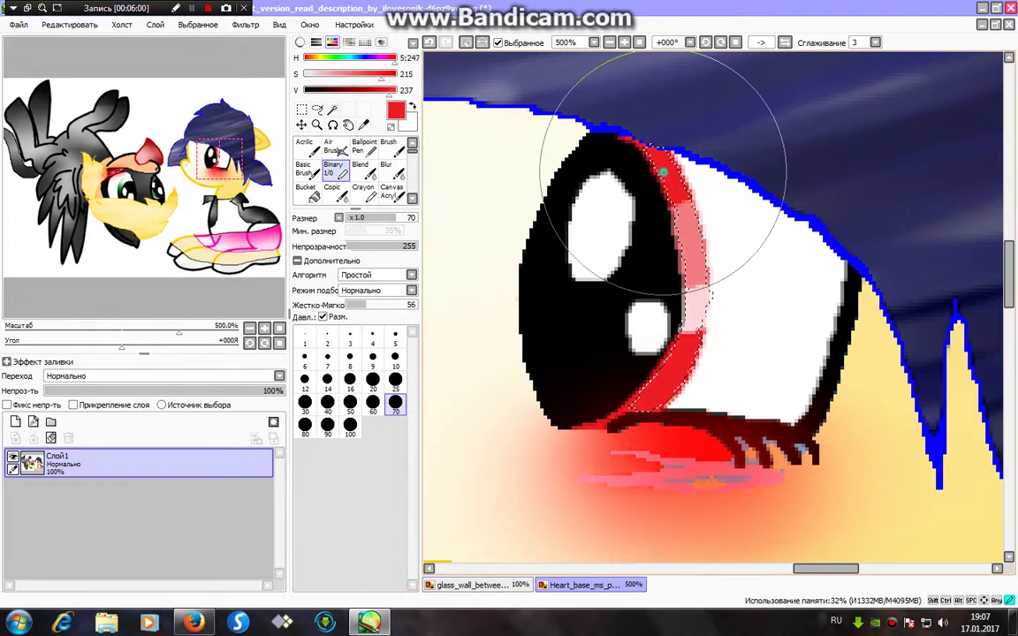
drag(662, 170, 676, 352)
click(497, 42)
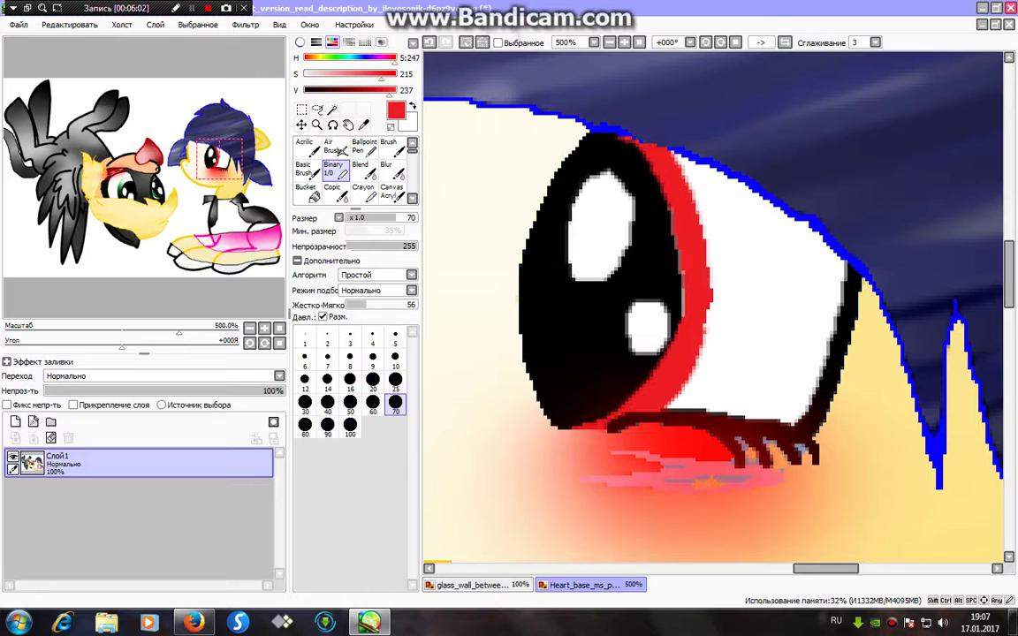
- Recolor the iris blue at value 255, trying saturation 255 and 104 before settling on 160 with the Binary brush at size 25
click(355, 57)
click(395, 74)
click(395, 90)
mouse_move(643, 167)
mouse_down()
mouse_move(679, 252)
mouse_move(631, 340)
mouse_up()
click(394, 380)
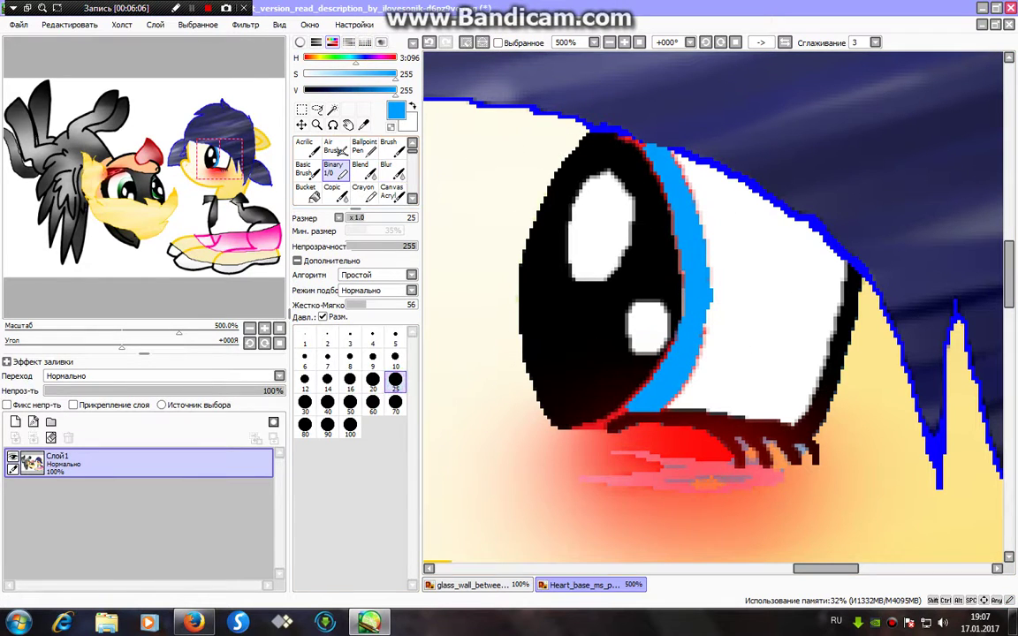
click(341, 74)
mouse_move(638, 146)
mouse_down()
mouse_move(681, 200)
mouse_move(654, 398)
mouse_up()
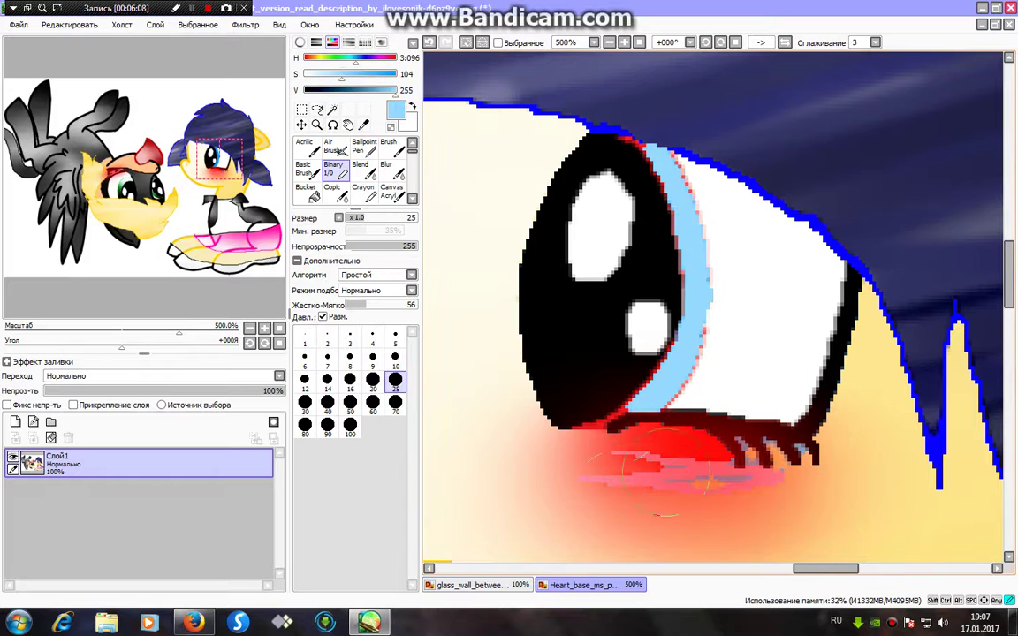
click(361, 74)
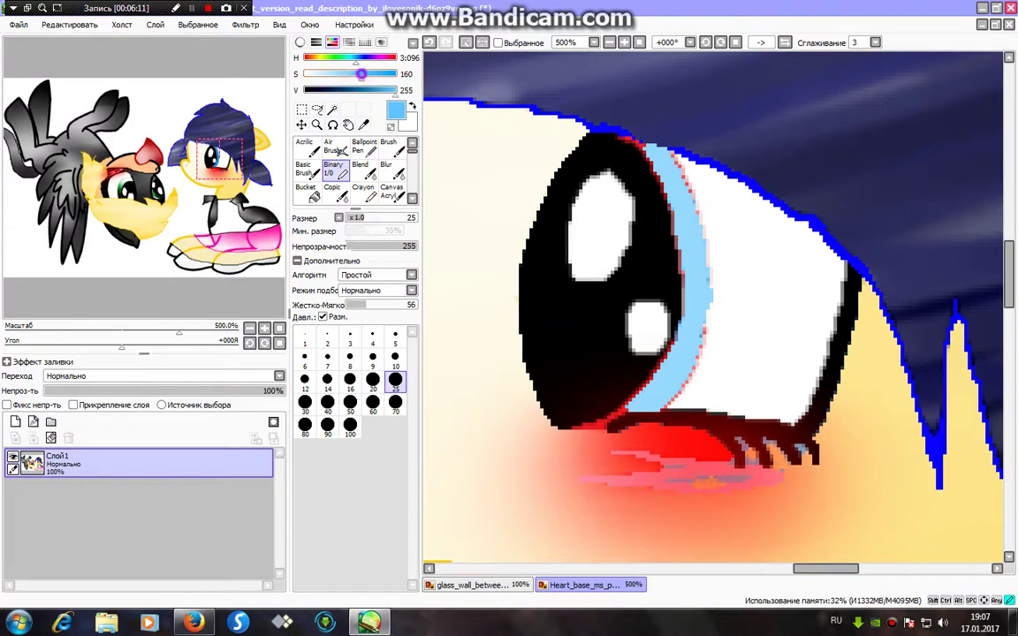
mouse_move(639, 146)
mouse_down()
mouse_move(689, 211)
mouse_move(652, 415)
mouse_up()
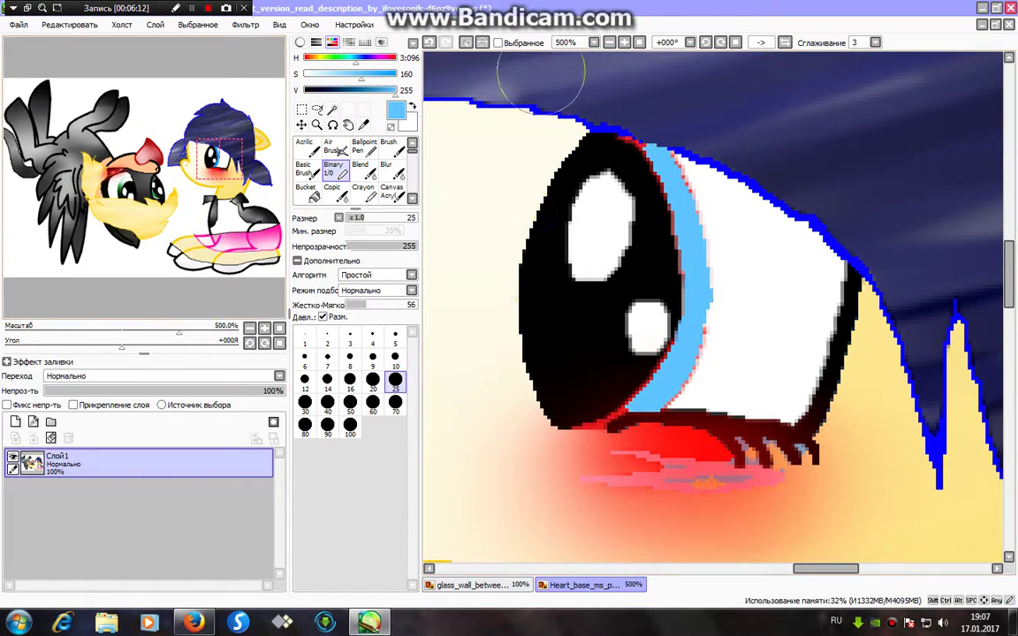
- Darken the upper iris in bands with the Binary brush at size 10, using blue at value 132, value 30 and finally black
click(352, 89)
click(395, 357)
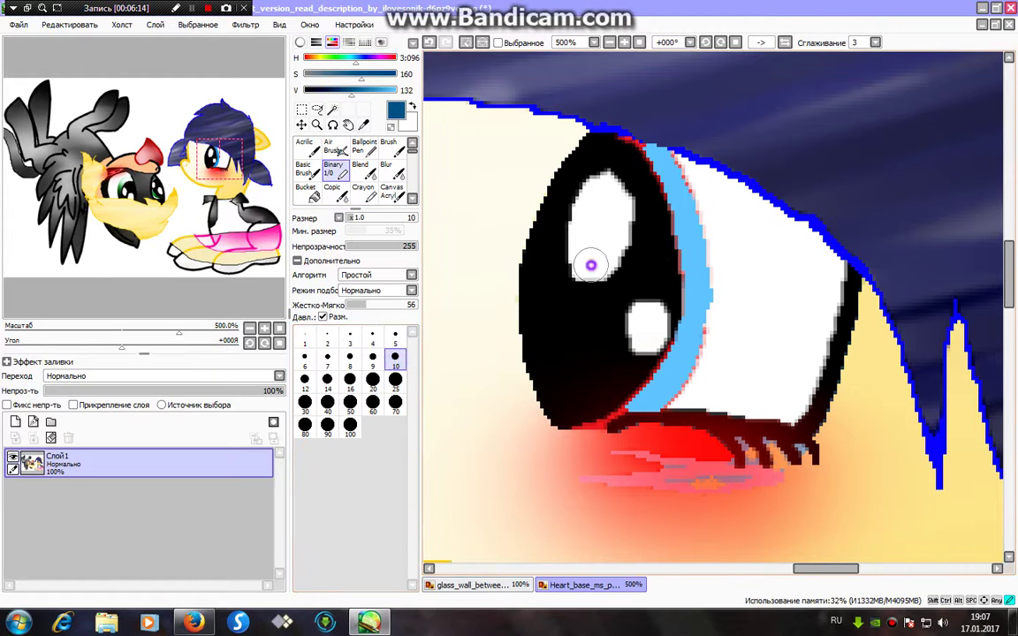
mouse_move(591, 265)
mouse_down()
mouse_move(642, 253)
mouse_move(750, 196)
mouse_move(612, 150)
mouse_move(598, 124)
mouse_up()
drag(352, 90, 315, 90)
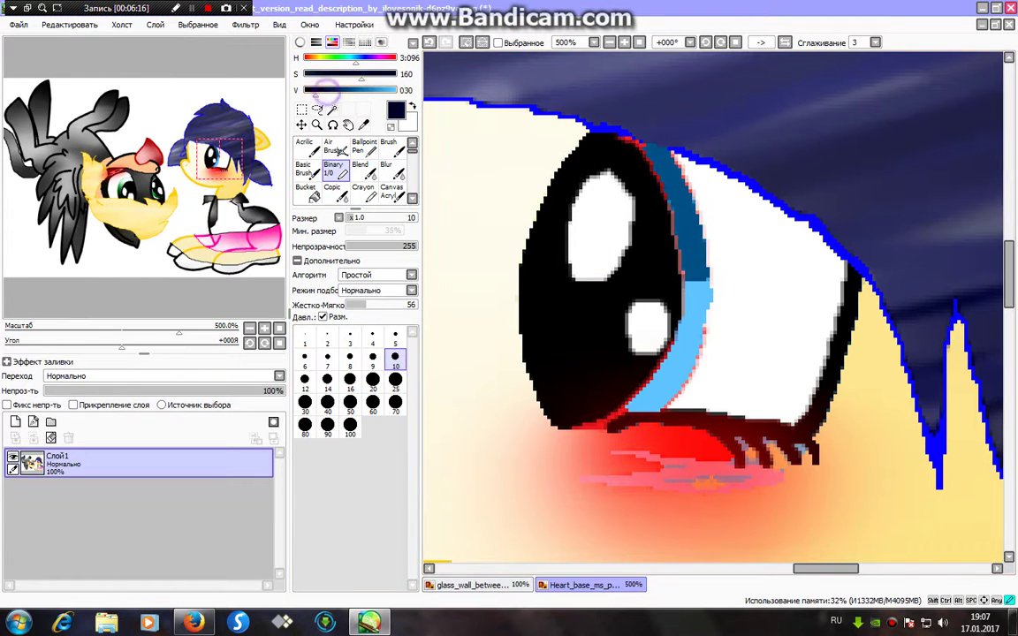
drag(632, 220, 723, 130)
click(191, 8)
key(shift+F12)
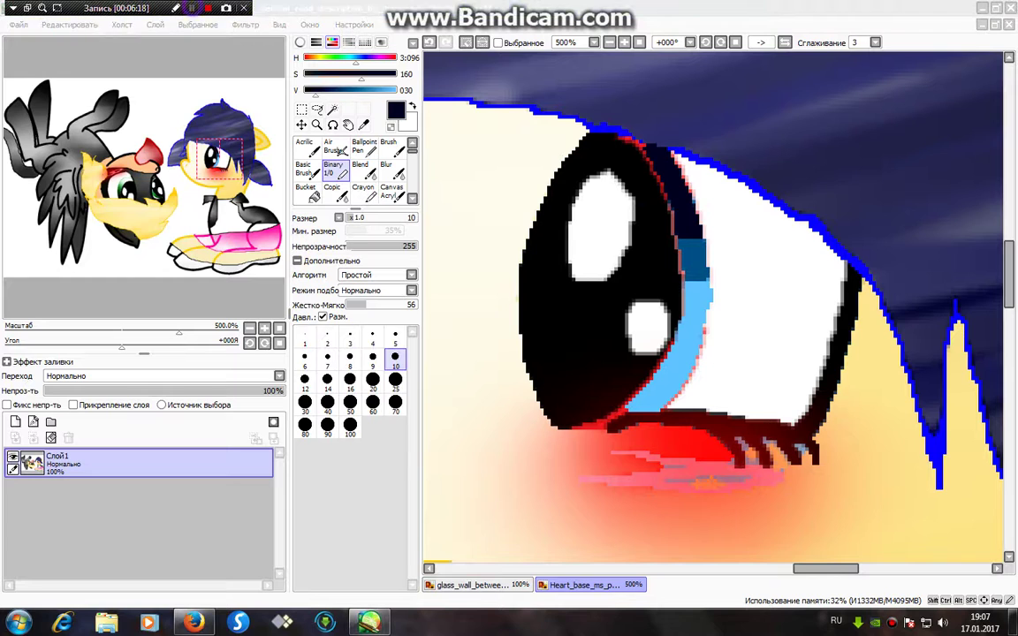
click(651, 146)
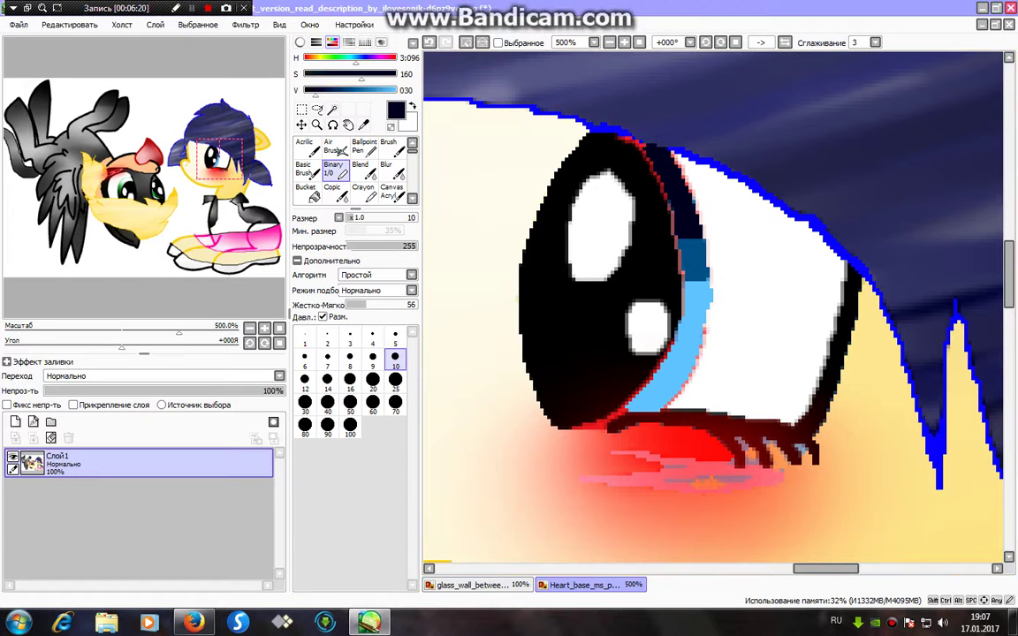
drag(313, 92, 295, 95)
mouse_move(676, 170)
mouse_down()
mouse_move(648, 160)
mouse_move(613, 103)
mouse_move(734, 226)
mouse_move(551, 70)
mouse_up()
- Smooth the transitions between the iris bands with the Blur brush at size 9
click(393, 171)
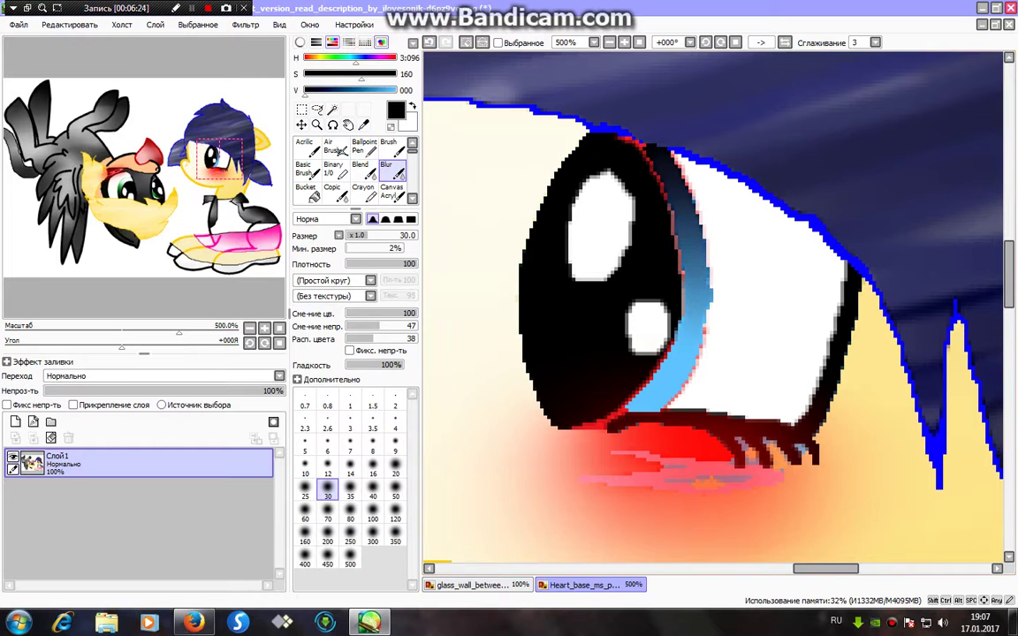
click(395, 473)
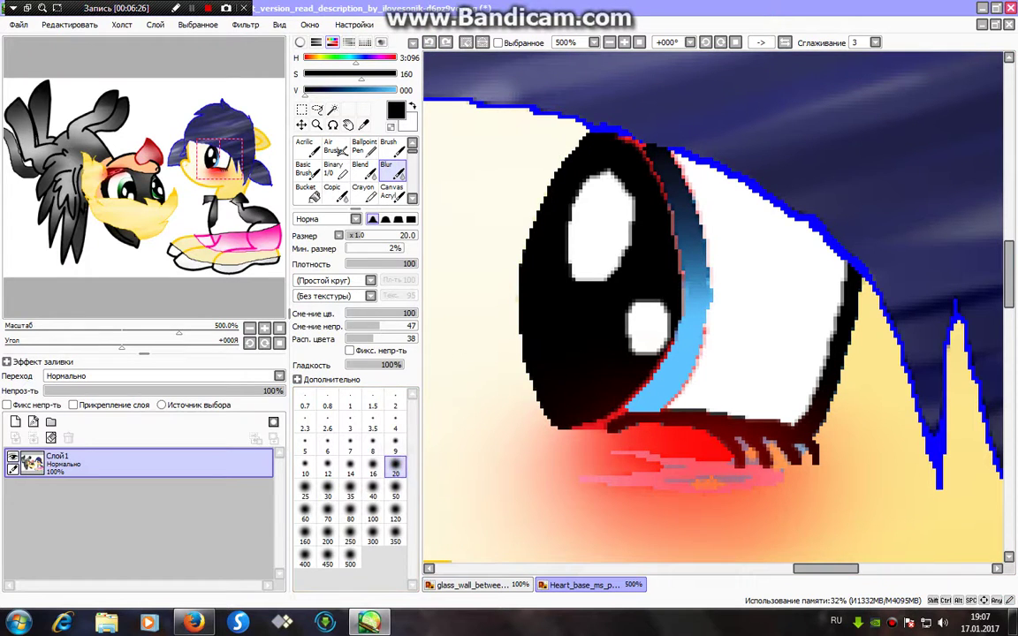
key(ctrl+z)
click(395, 451)
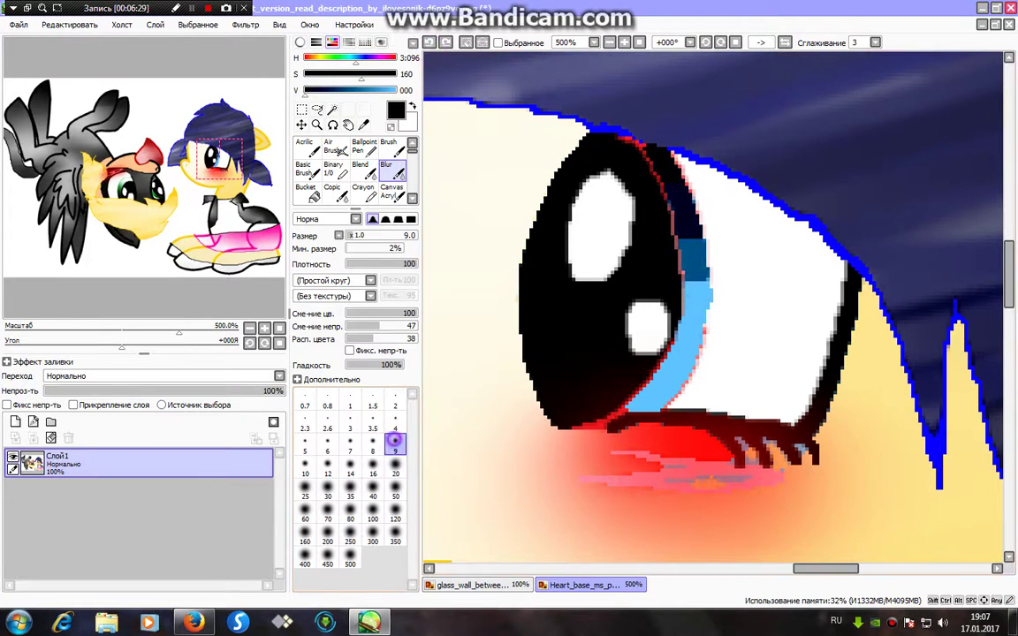
drag(694, 225, 705, 376)
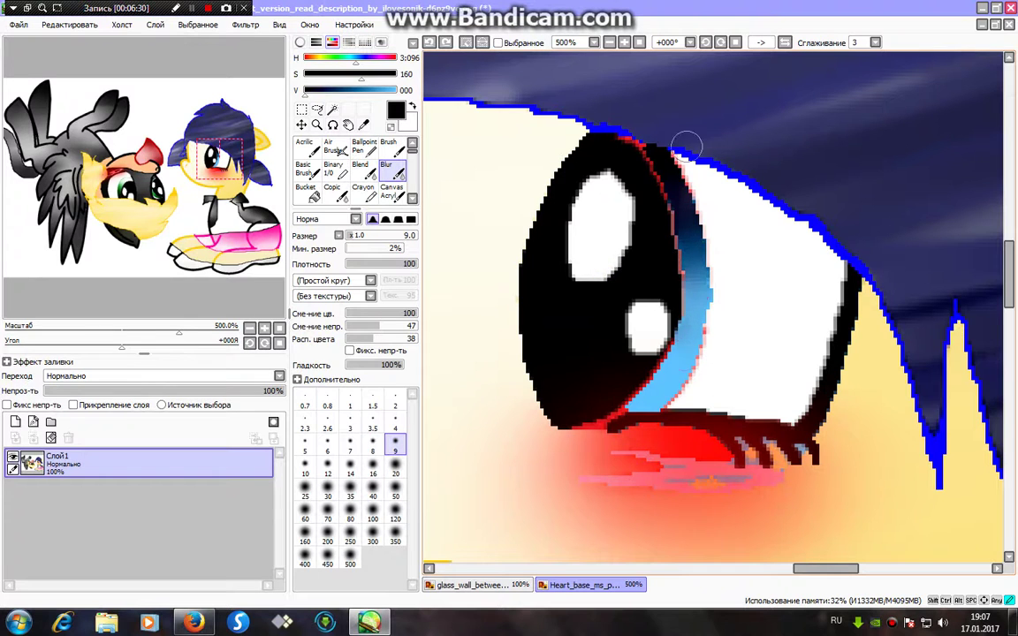
- Repaint the lower iris light blue at value 255 with the Binary brush at size 10, and blur it into the dark part
click(333, 168)
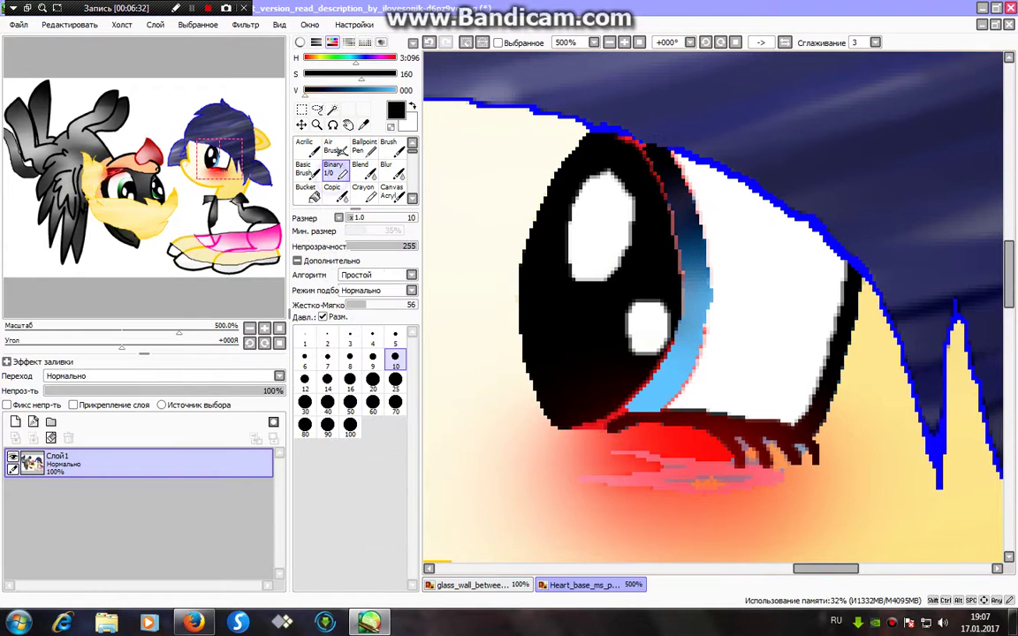
click(393, 89)
drag(701, 293, 688, 387)
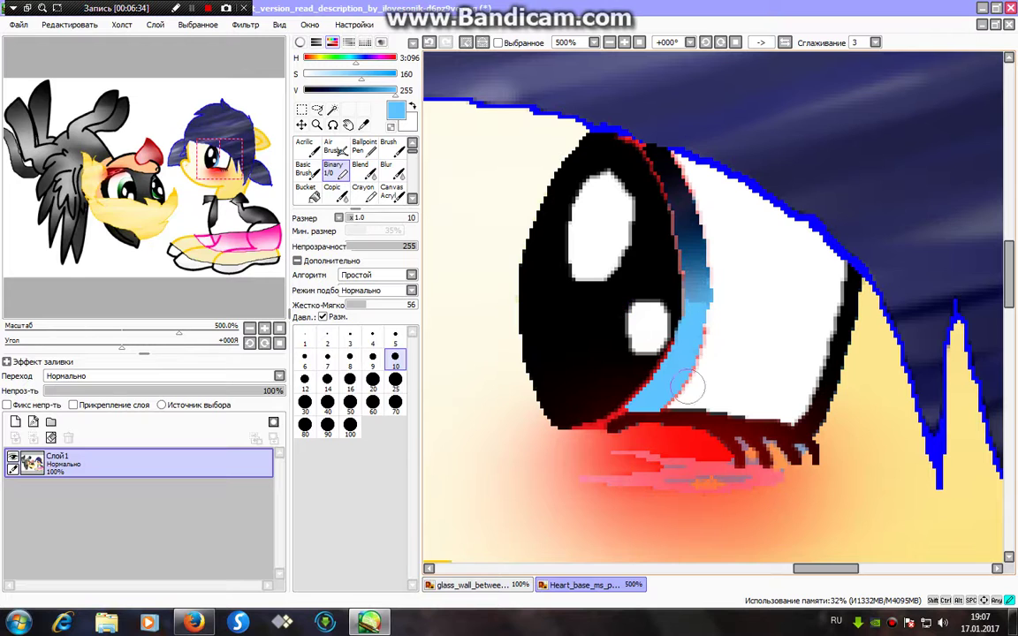
click(386, 170)
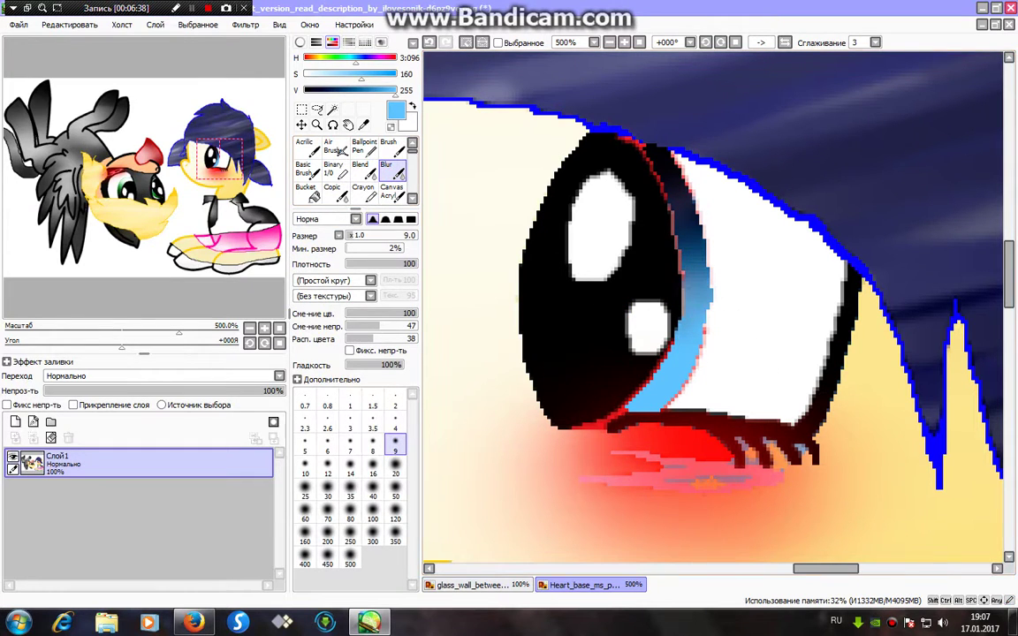
- Lighten the lower iris with pale blue and, at its base, near-white at saturation 8, and blur the tones together at size 9
click(335, 172)
click(330, 74)
mouse_move(610, 349)
mouse_down()
mouse_move(740, 357)
mouse_move(666, 392)
mouse_move(669, 346)
mouse_move(737, 323)
mouse_up()
click(307, 73)
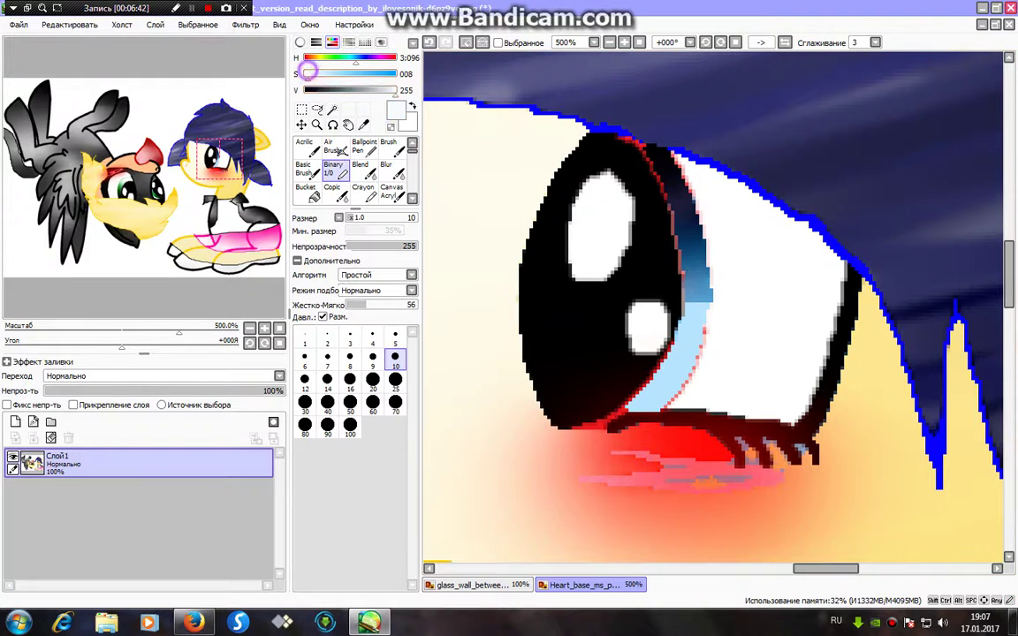
mouse_move(661, 382)
mouse_down()
mouse_move(709, 366)
mouse_move(674, 409)
mouse_up()
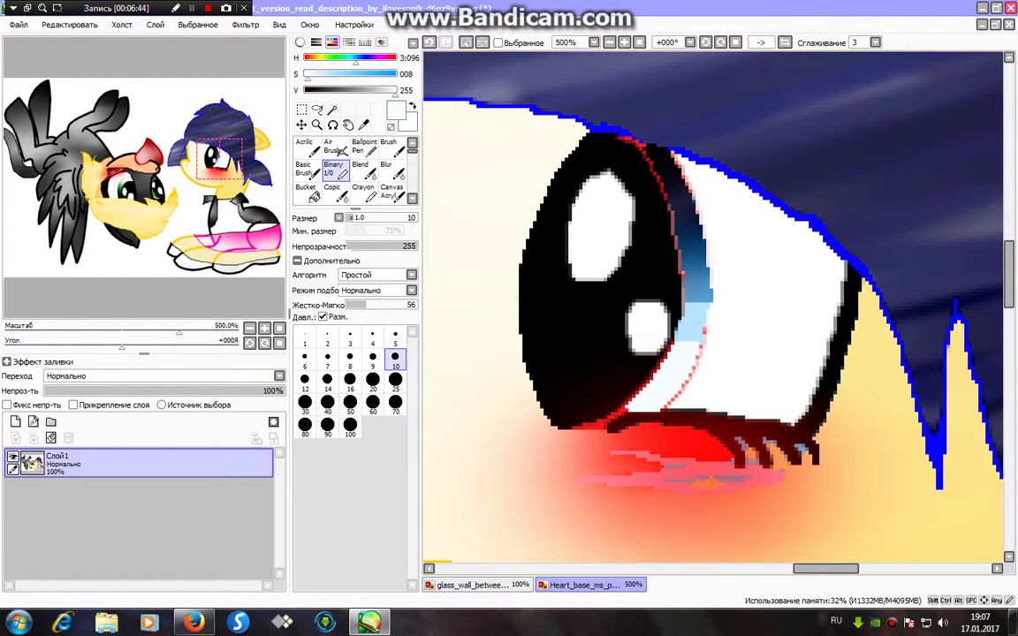
click(390, 169)
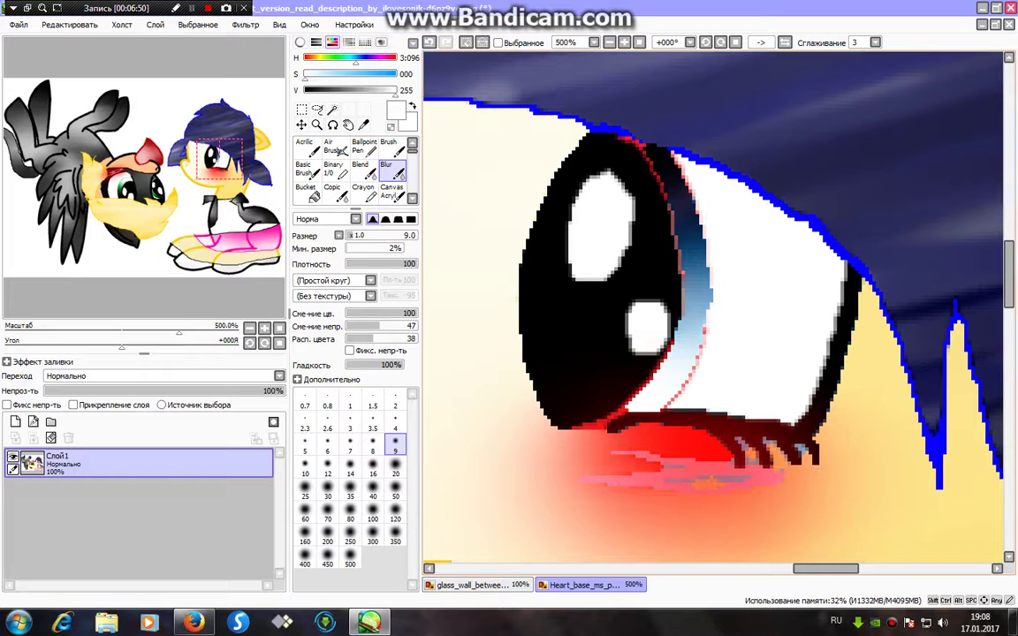
- Add thin white streaks to the lower iris with the Binary brush at size 3, and soften them with the Blur brush at size 4
click(336, 170)
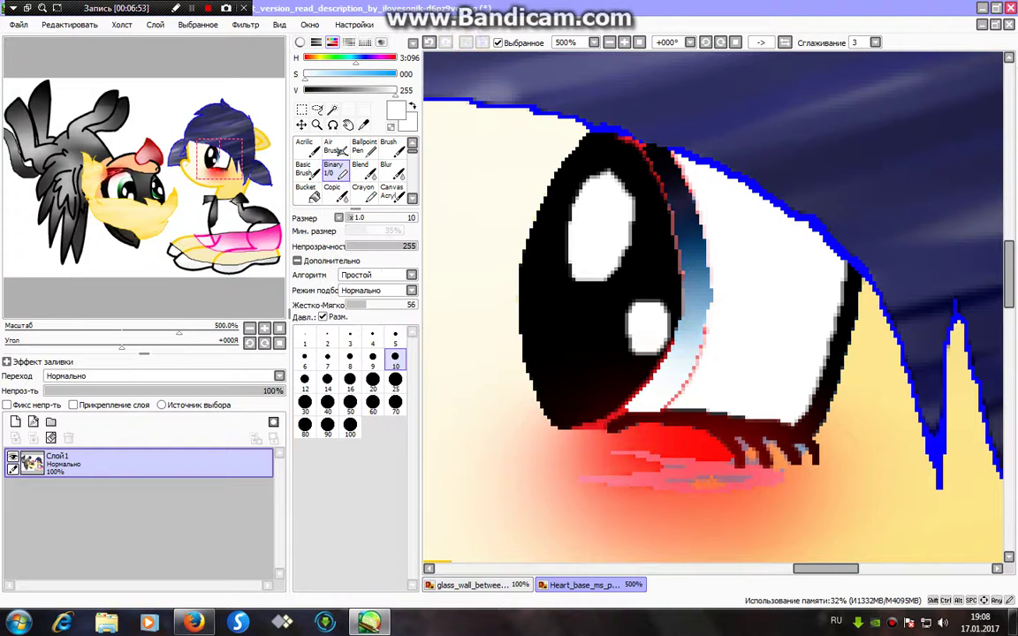
click(353, 337)
drag(699, 300, 678, 360)
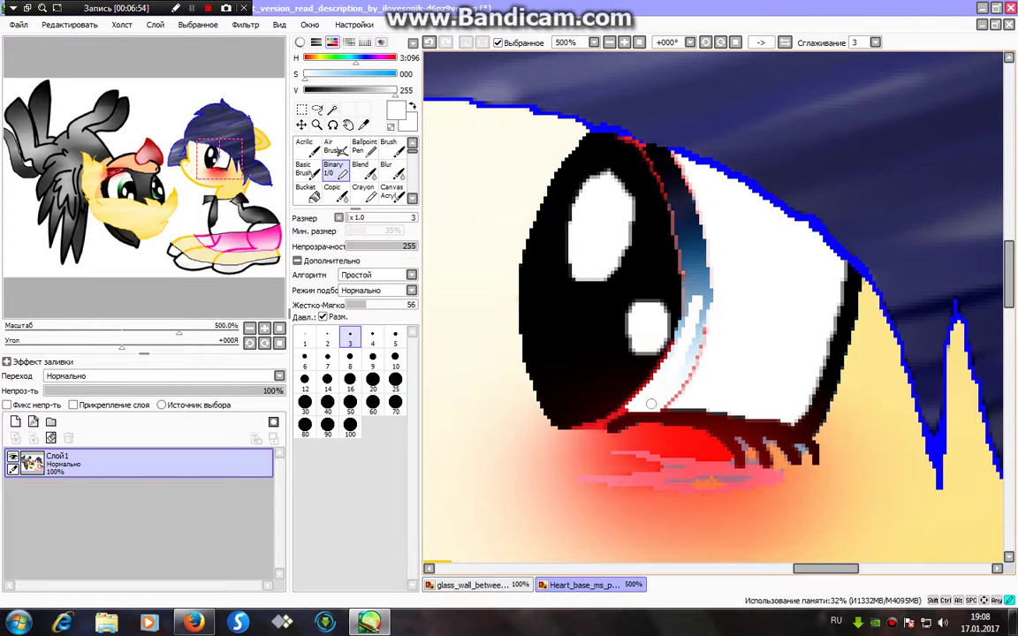
click(386, 168)
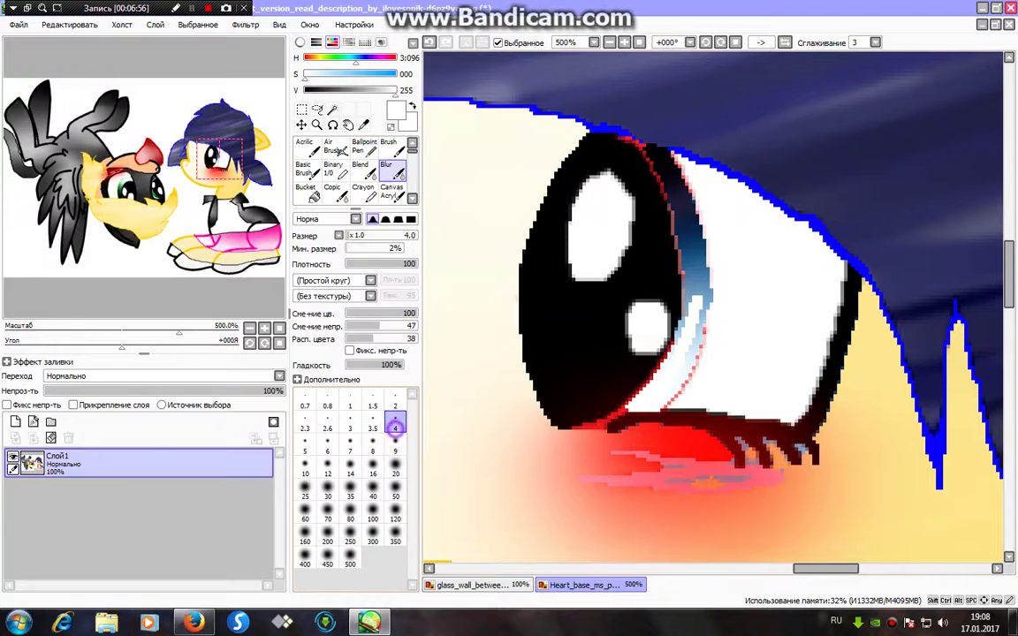
drag(697, 293, 667, 367)
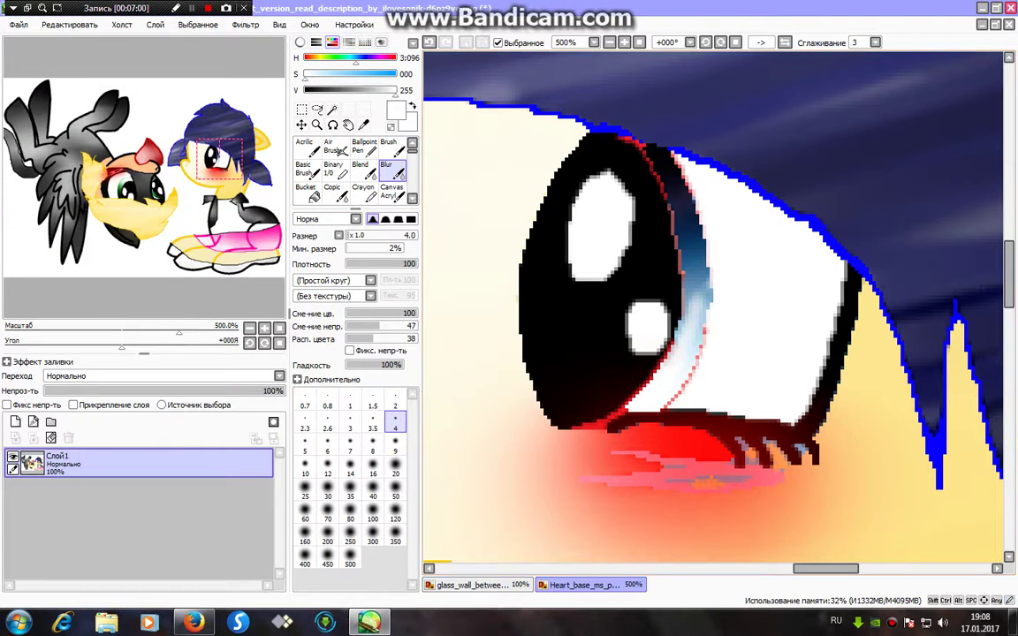
- Select the white shirt of the blue-haired pony by color difference, working at 150% zoom
click(640, 42)
drag(144, 177, 213, 186)
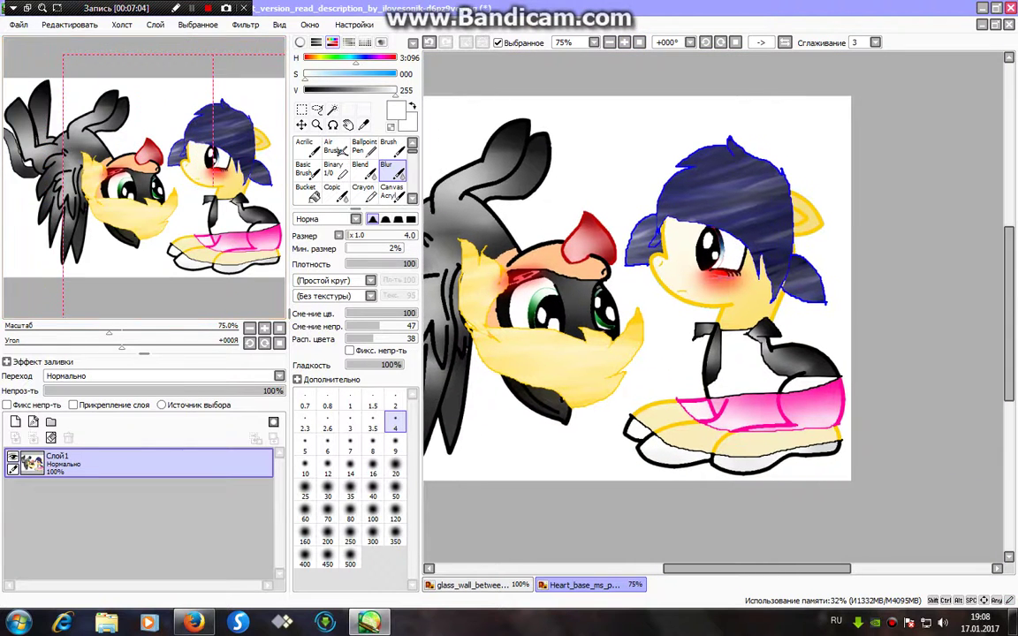
click(625, 43)
click(625, 43)
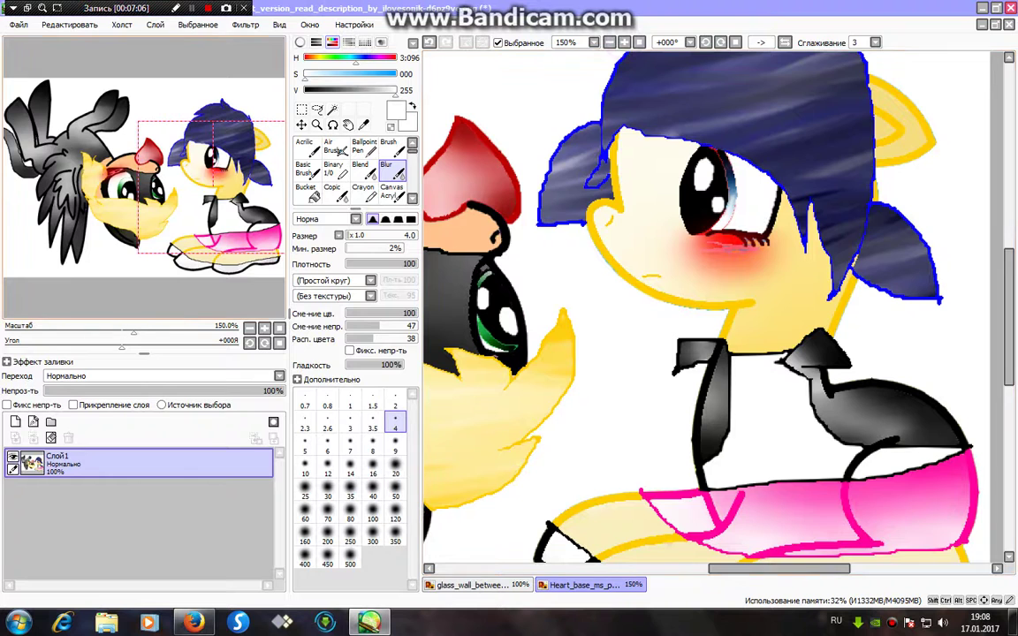
drag(208, 133, 223, 147)
click(332, 109)
click(710, 380)
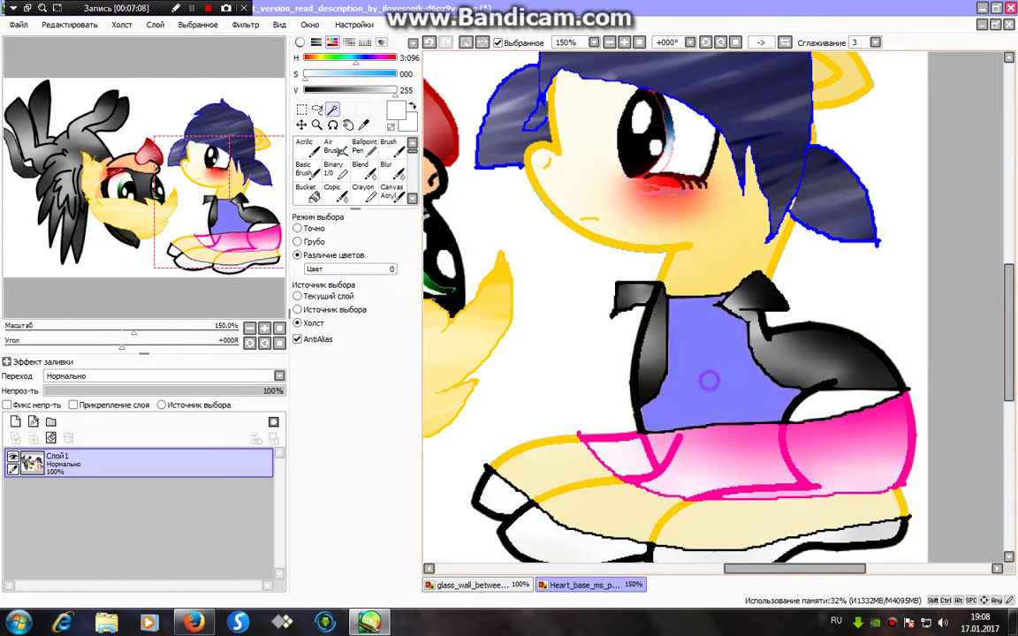
- Paint grey shadows at value 208 along the shirt's edge beside the black jacket, using the Binary brush at size 25
click(332, 168)
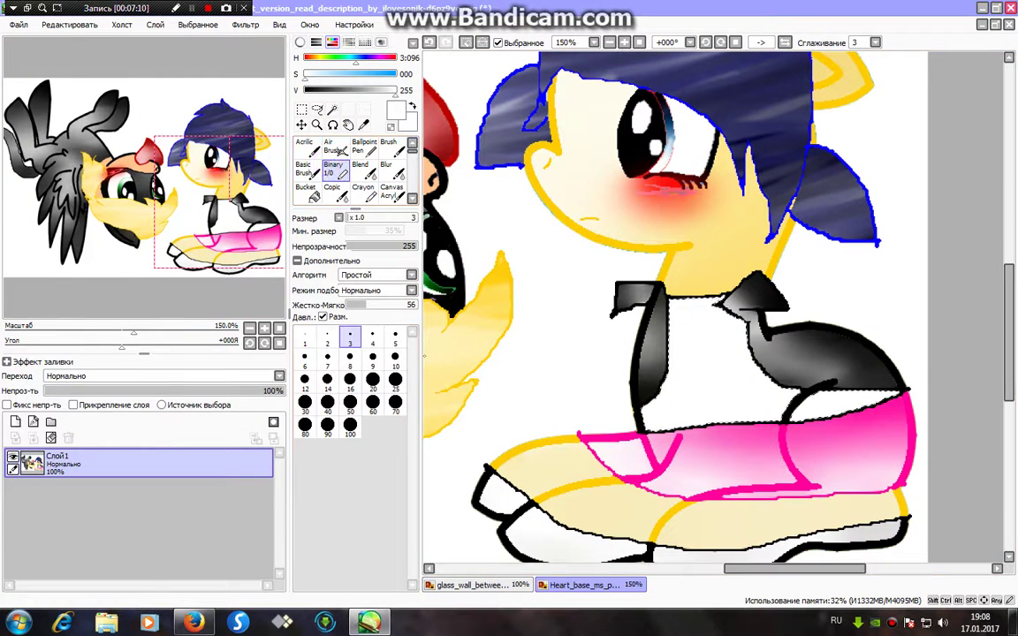
click(395, 380)
click(377, 92)
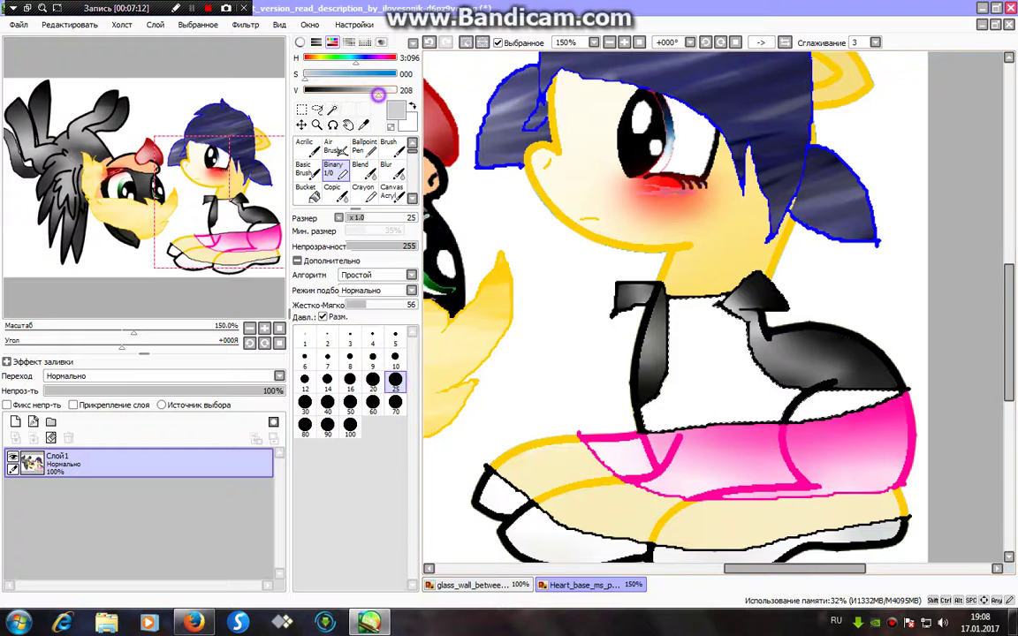
mouse_move(676, 296)
mouse_down()
mouse_move(706, 341)
mouse_move(773, 367)
mouse_up()
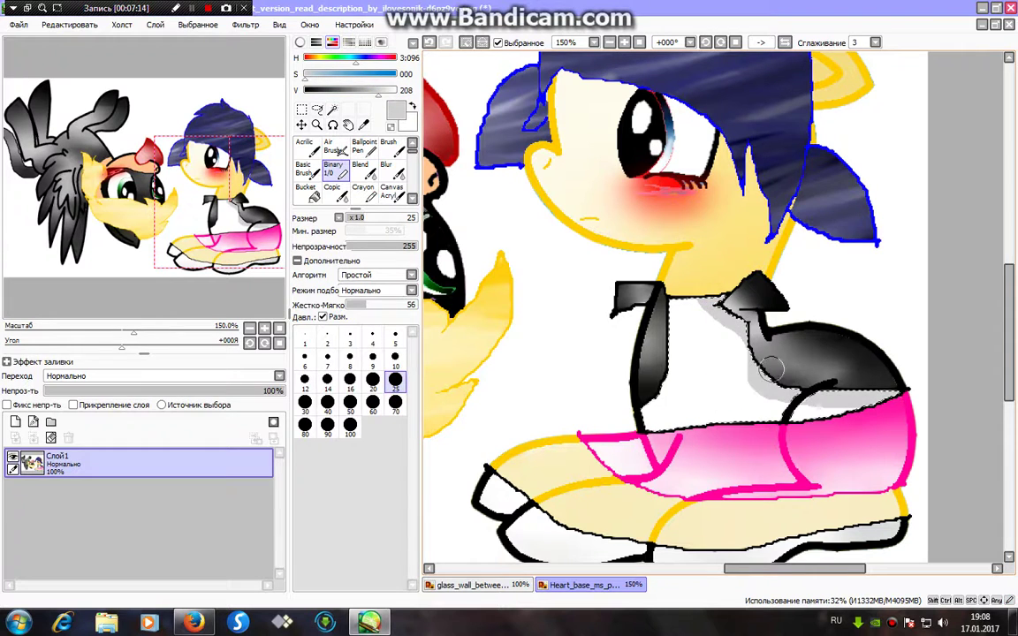
- Blend the grey shadows into the white shirt with the Blur brush at size 50
click(389, 170)
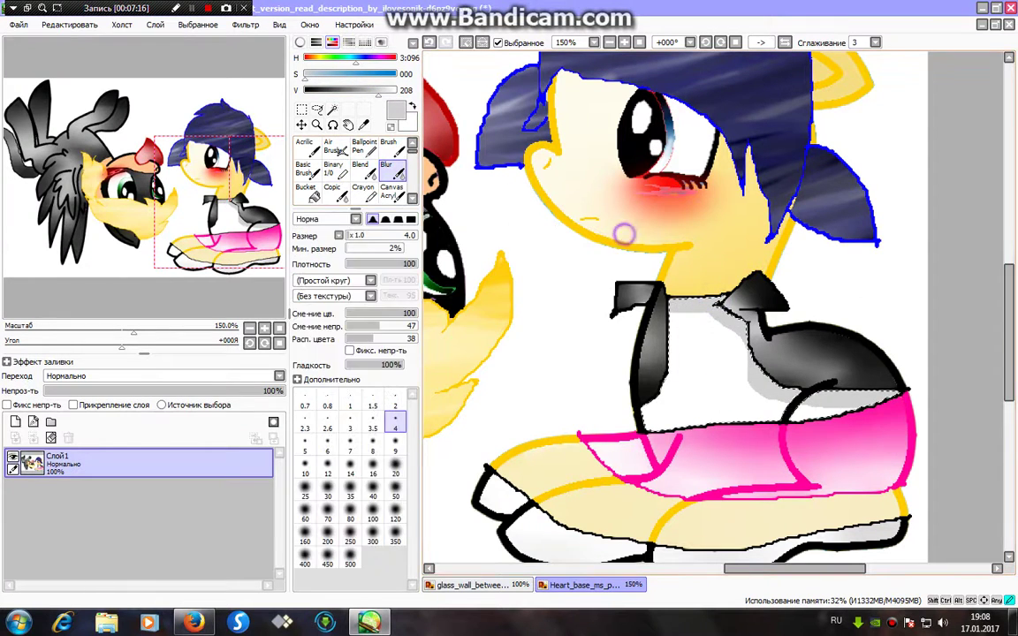
click(395, 489)
mouse_move(672, 392)
mouse_down()
mouse_move(831, 318)
mouse_move(727, 409)
mouse_move(708, 402)
mouse_up()
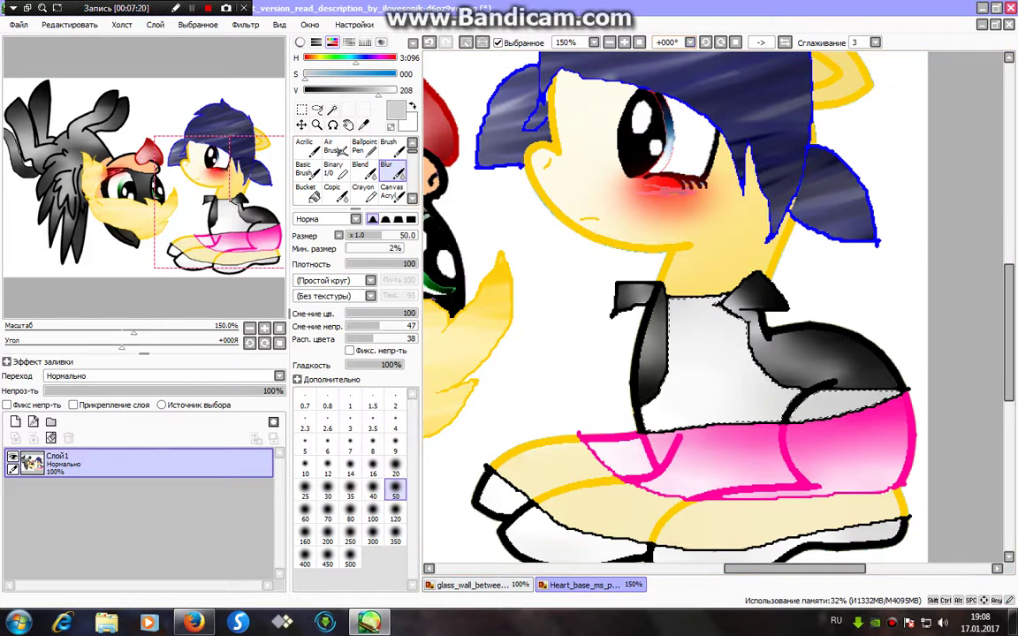
- Clear the shirt selection and rotate the whole canvas view to 168 degrees
click(639, 41)
click(467, 42)
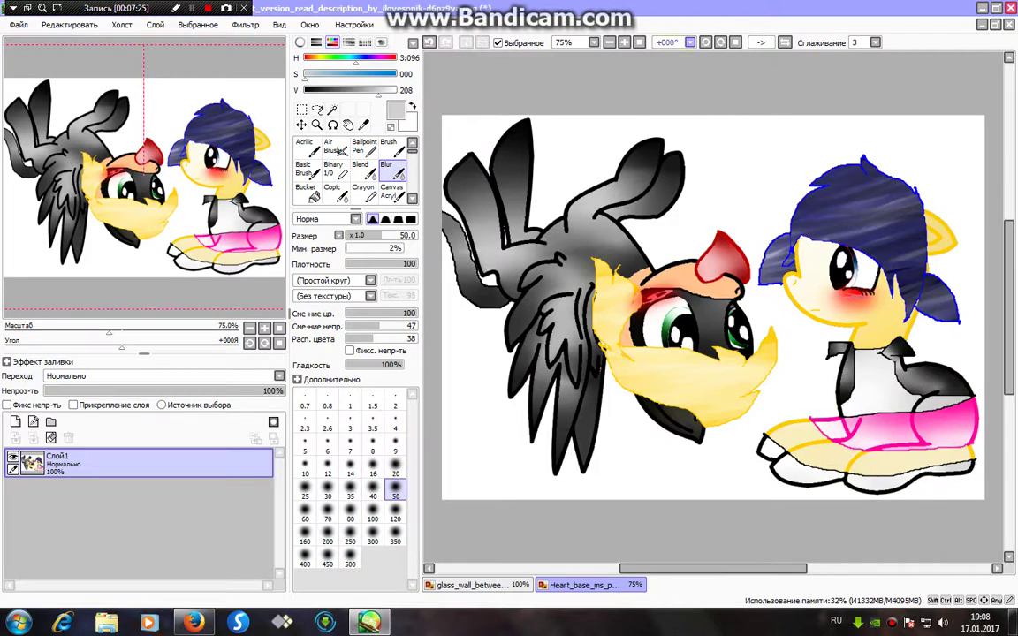
click(706, 43)
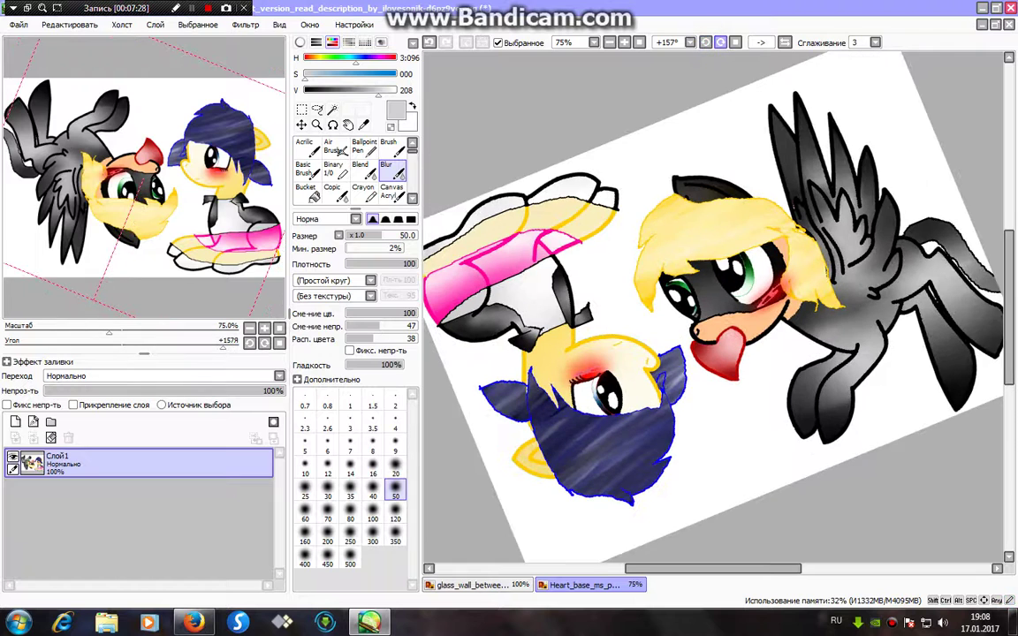
click(721, 43)
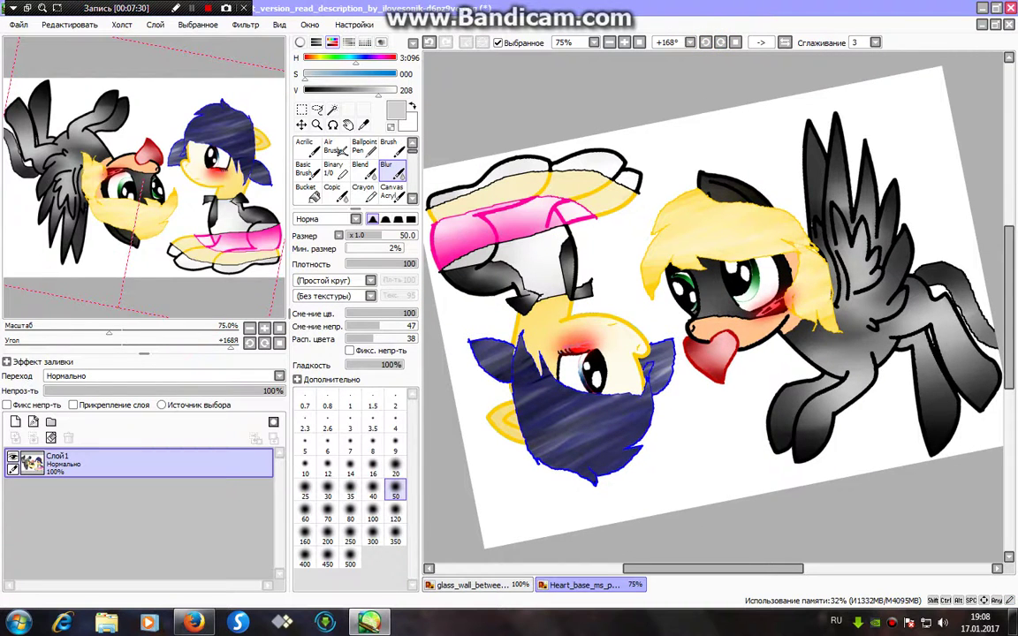
- Rotate the canvas view to 180 degrees and select the winged pony's orange muzzle and neck skin by color difference, working at 150% zoom
click(721, 43)
drag(154, 182, 75, 141)
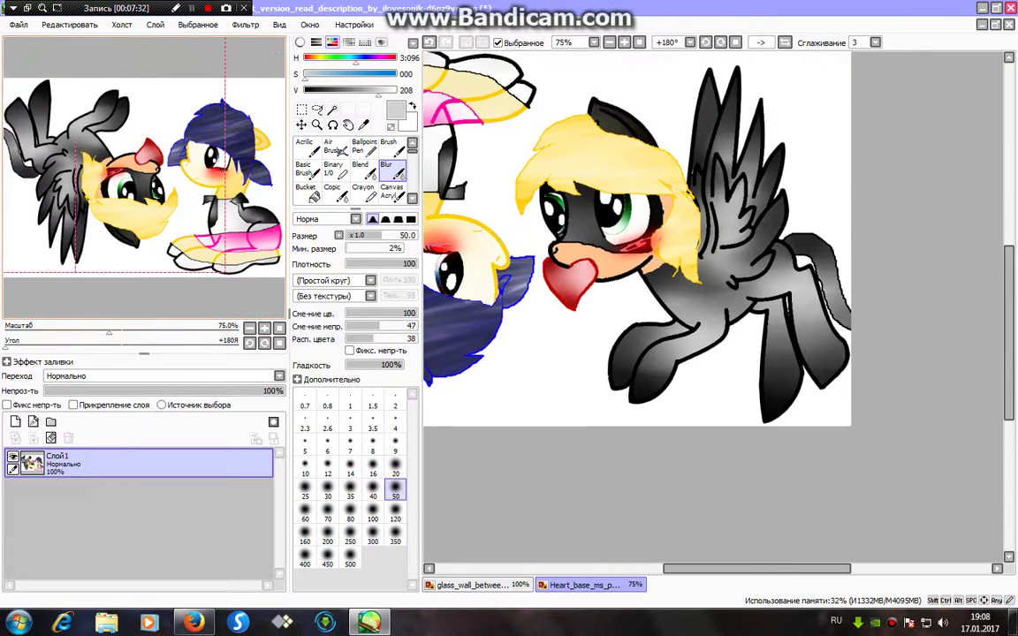
click(331, 108)
click(624, 42)
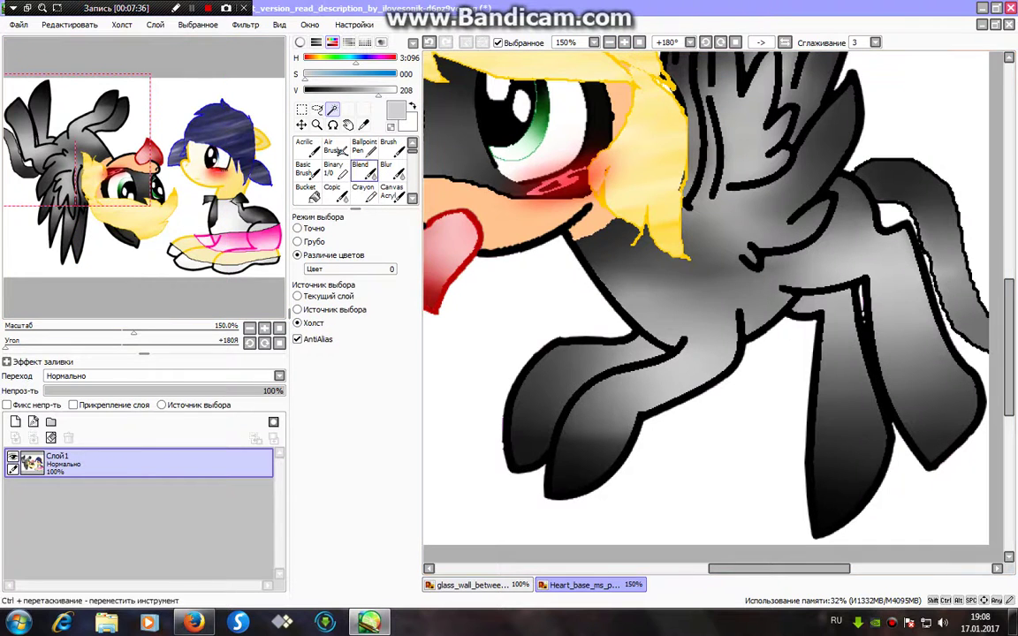
click(519, 227)
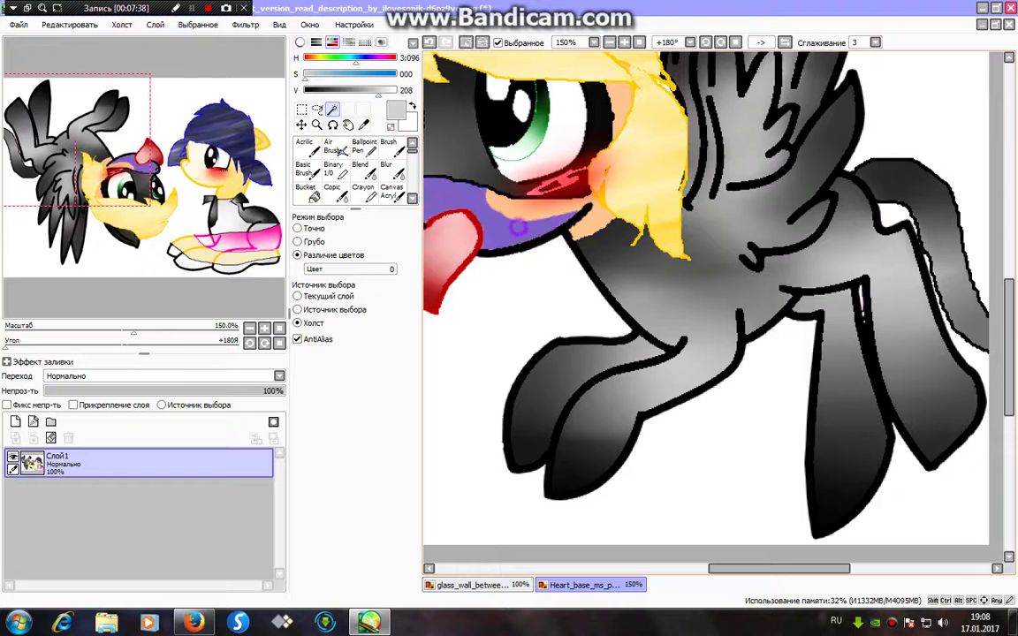
click(598, 225)
drag(204, 167, 246, 176)
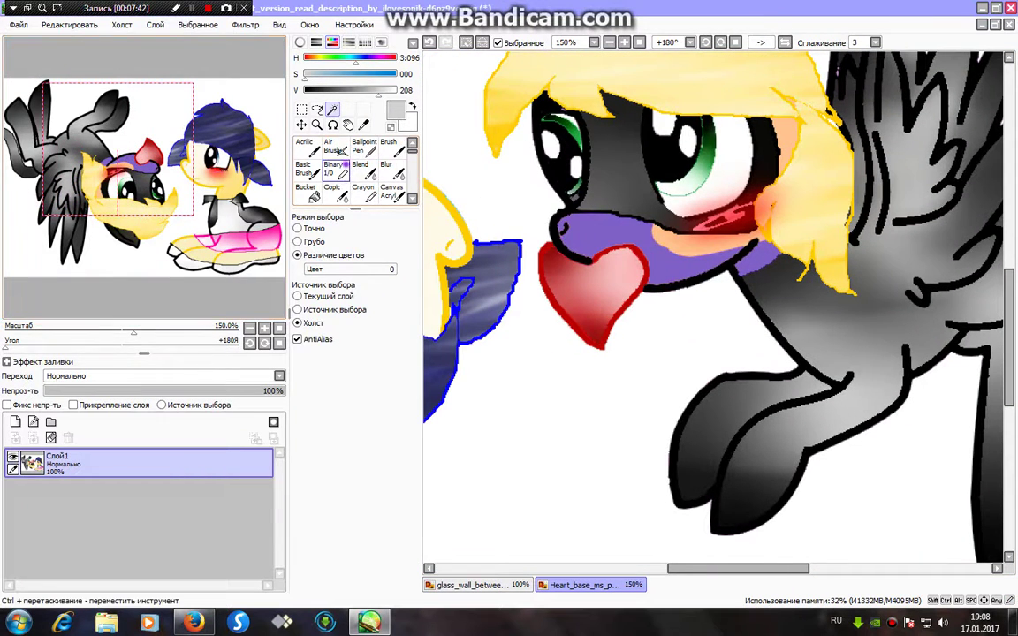
- Paint orange at saturation 255 along the muzzle's upper edge and neck, and white along the lower jaw, using the Binary brush at size 25
click(335, 169)
right_click(616, 228)
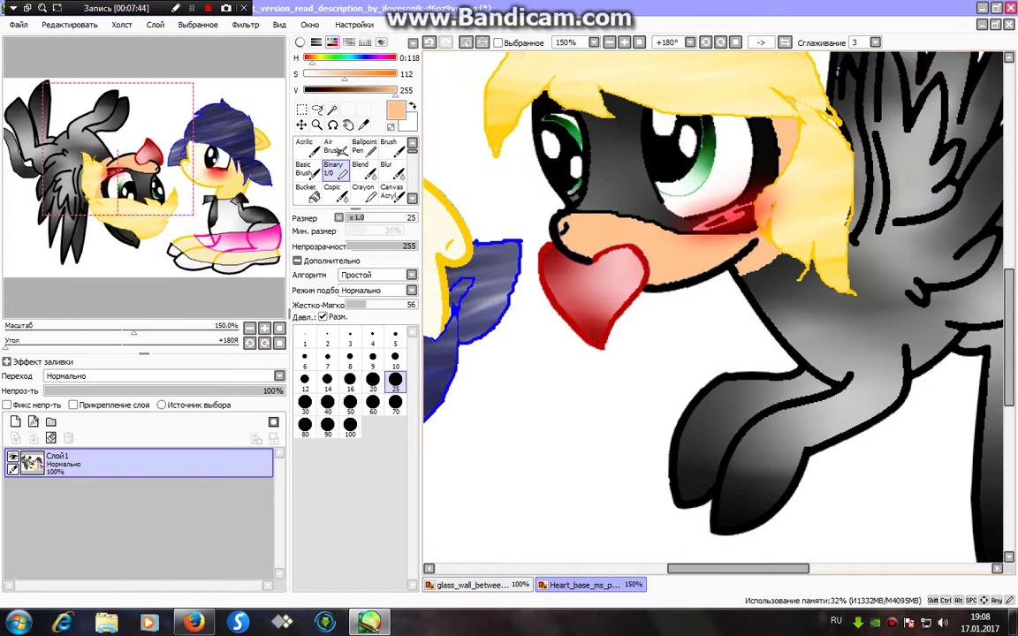
drag(345, 76, 395, 74)
drag(558, 228, 653, 227)
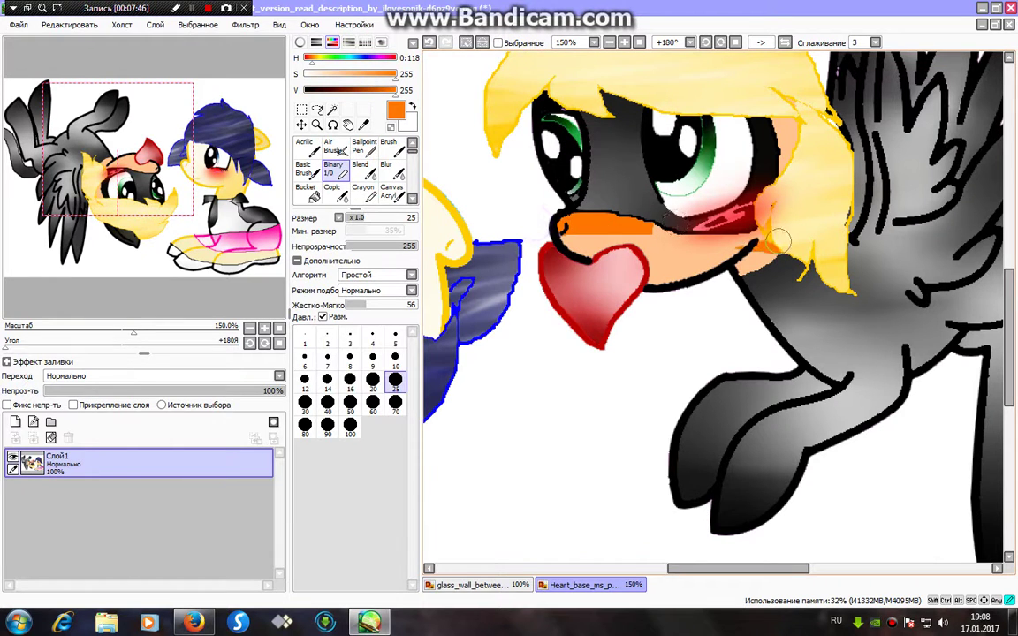
click(307, 74)
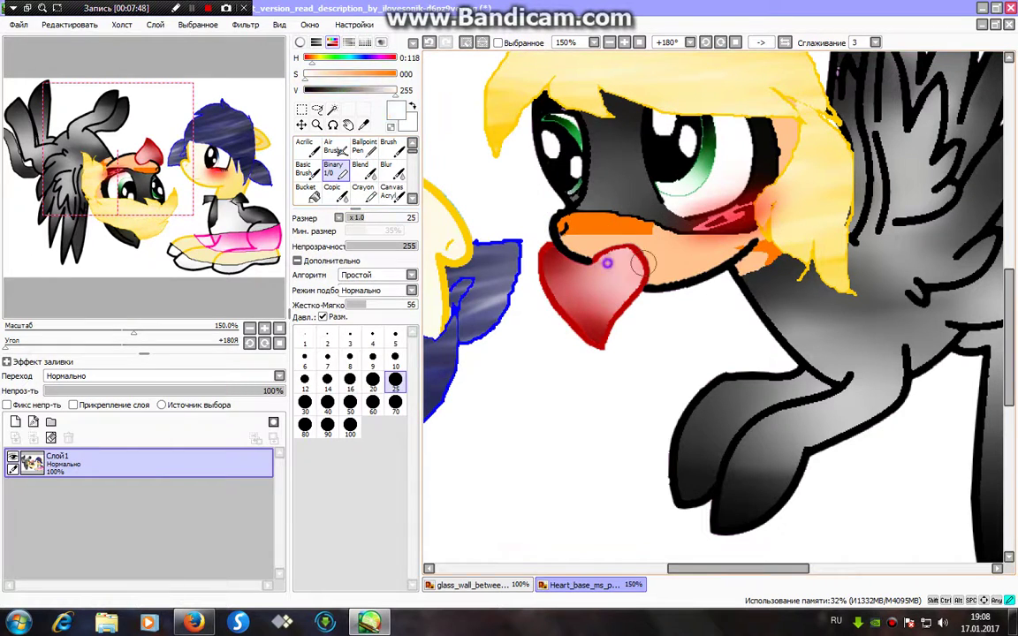
drag(657, 264, 730, 266)
- Blend the orange and white tones into the muzzle and neck skin with the Blur brush, reducing its size to 20 and 9
click(391, 170)
mouse_move(619, 234)
mouse_down()
mouse_move(693, 244)
mouse_move(579, 231)
mouse_move(658, 256)
mouse_up()
key(ctrl+z)
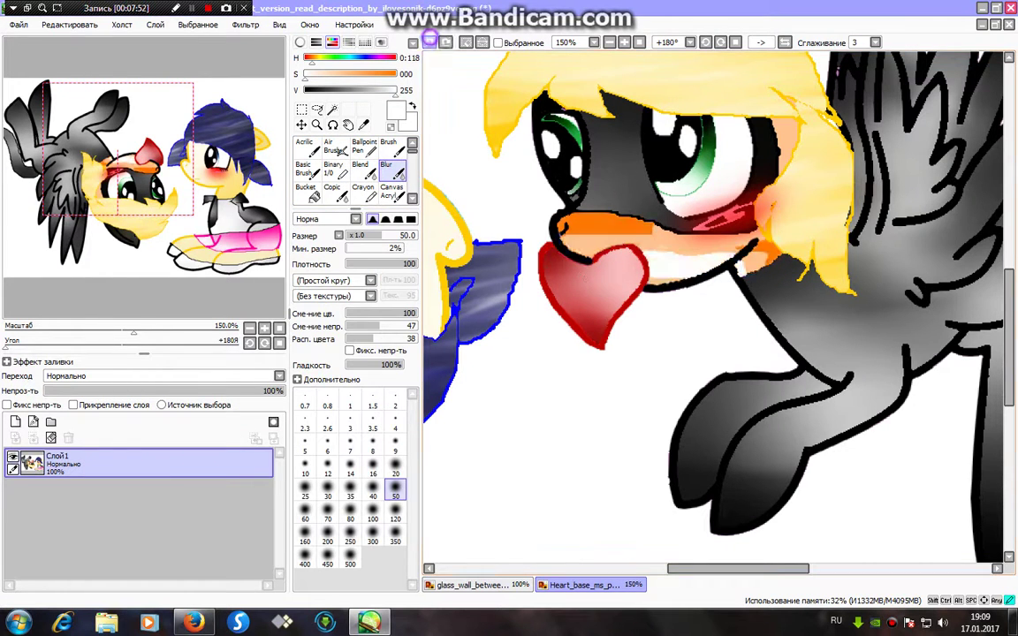
click(394, 474)
mouse_move(521, 225)
mouse_down()
mouse_move(588, 226)
mouse_move(747, 262)
mouse_up()
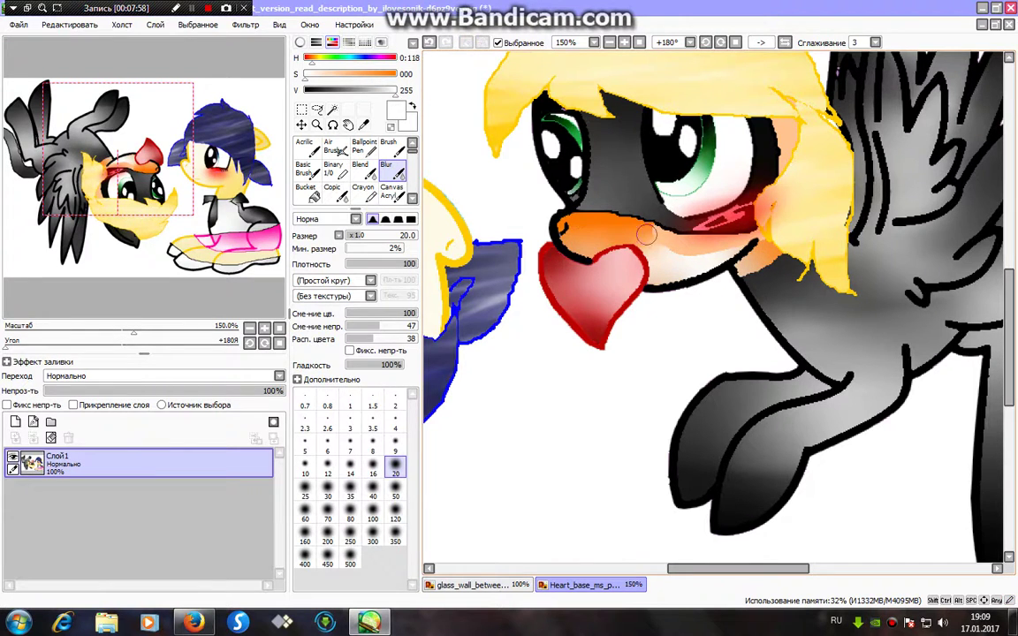
mouse_move(646, 232)
mouse_down()
mouse_move(679, 257)
mouse_move(730, 251)
mouse_up()
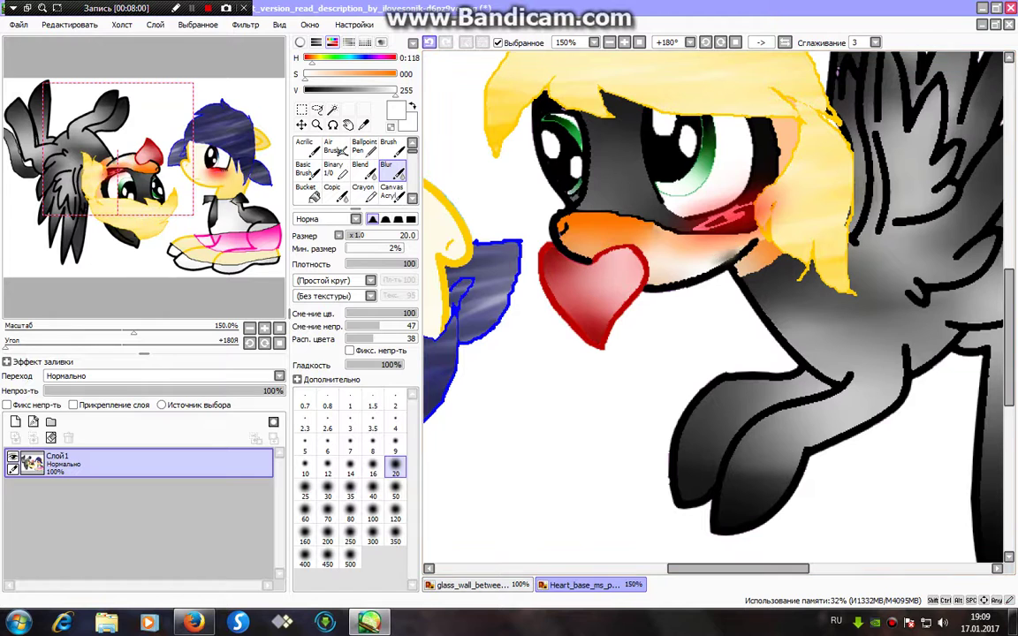
click(429, 42)
click(395, 441)
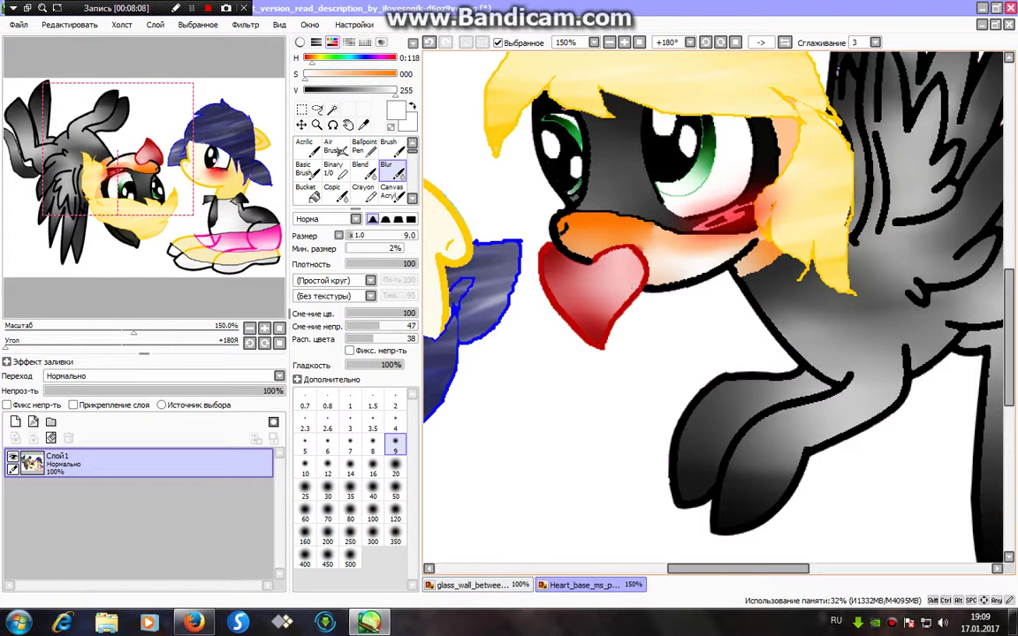
- Reset the canvas view's rotation and zoom, and select the white background around the ponies by color difference
click(735, 43)
click(638, 42)
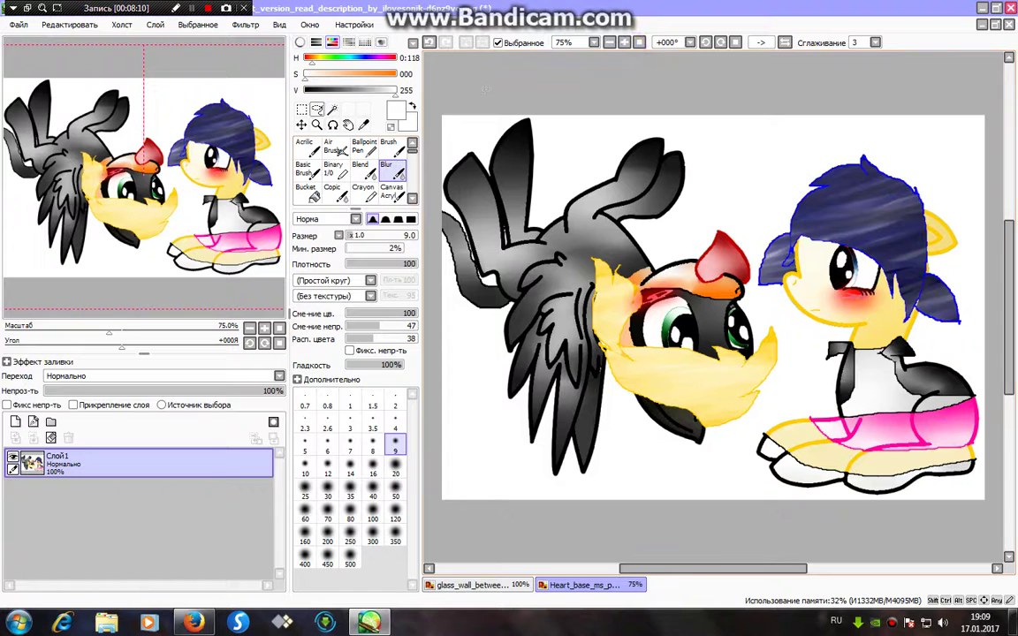
click(332, 109)
click(462, 386)
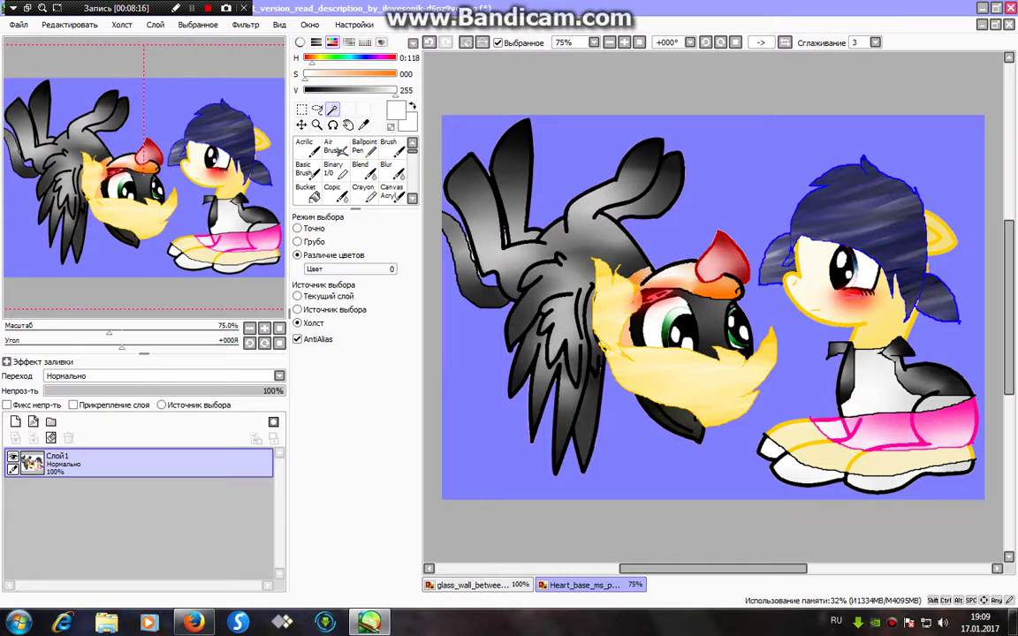
- Add the narrow gaps between the winged pony's legs and tail to the background selection with the Sel Pen at size 4, working at 200% zoom
click(623, 43)
click(624, 42)
click(624, 42)
drag(144, 177, 74, 166)
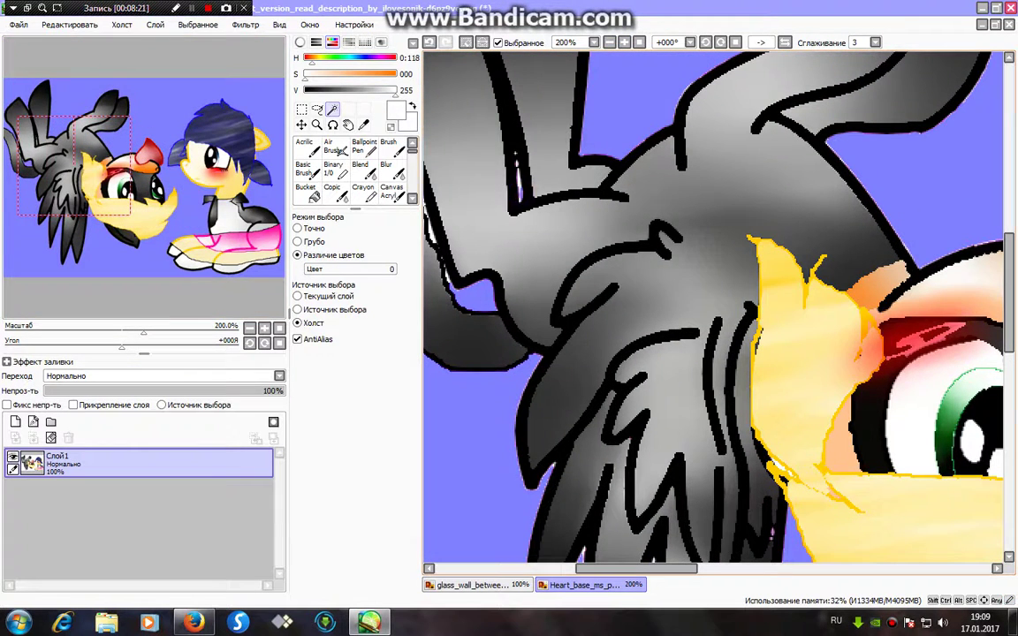
scroll(344, 168, down, 5)
click(306, 190)
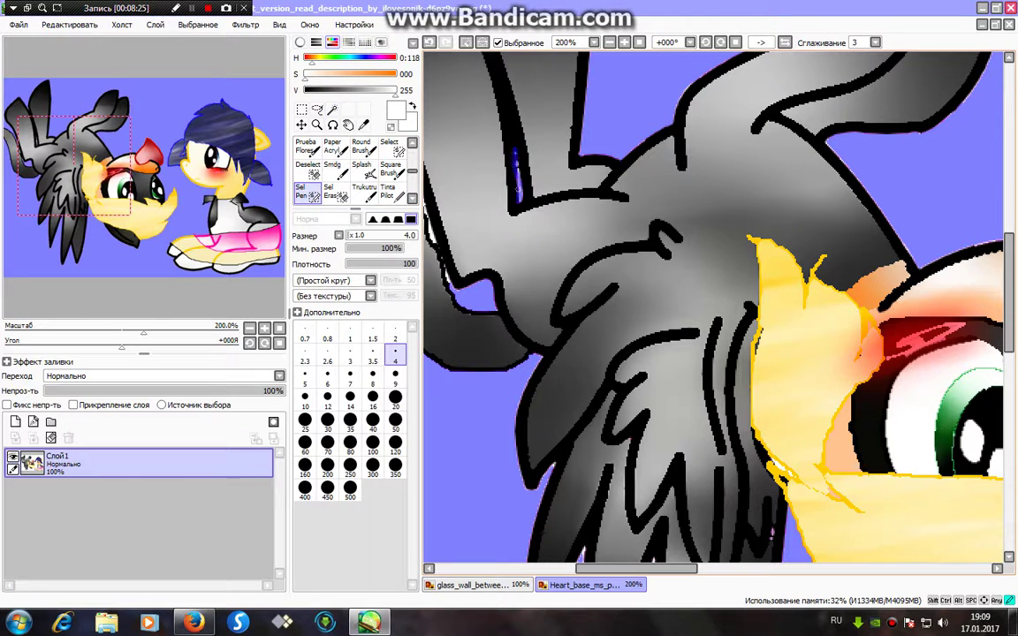
drag(108, 173, 78, 171)
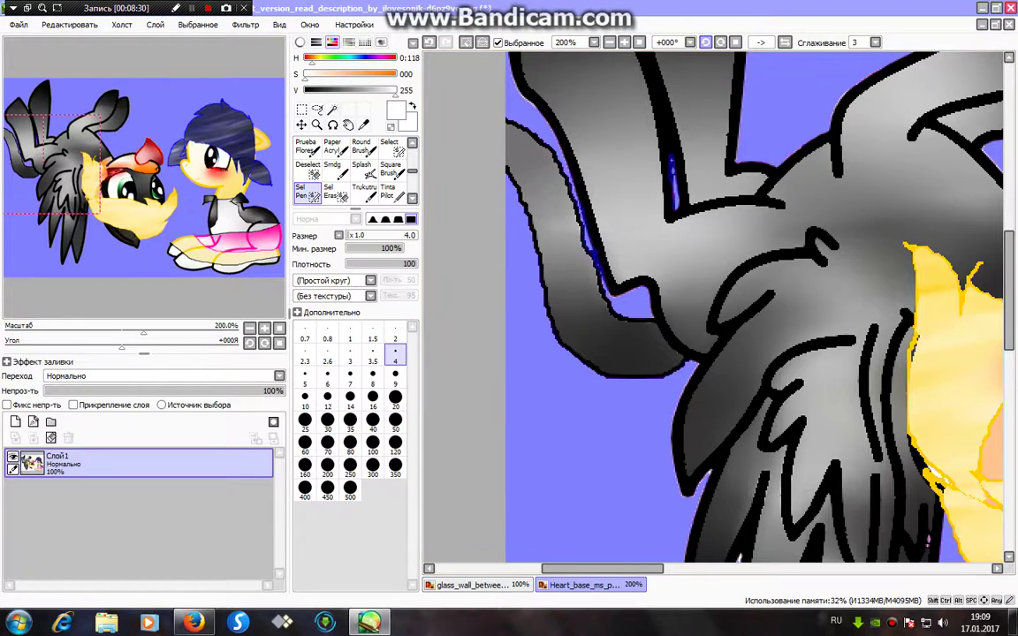
- Hide the selection outline and paint purple at saturation 255 across the upper background with the Binary brush at size 100
click(639, 42)
click(335, 170)
drag(412, 171, 412, 149)
click(333, 168)
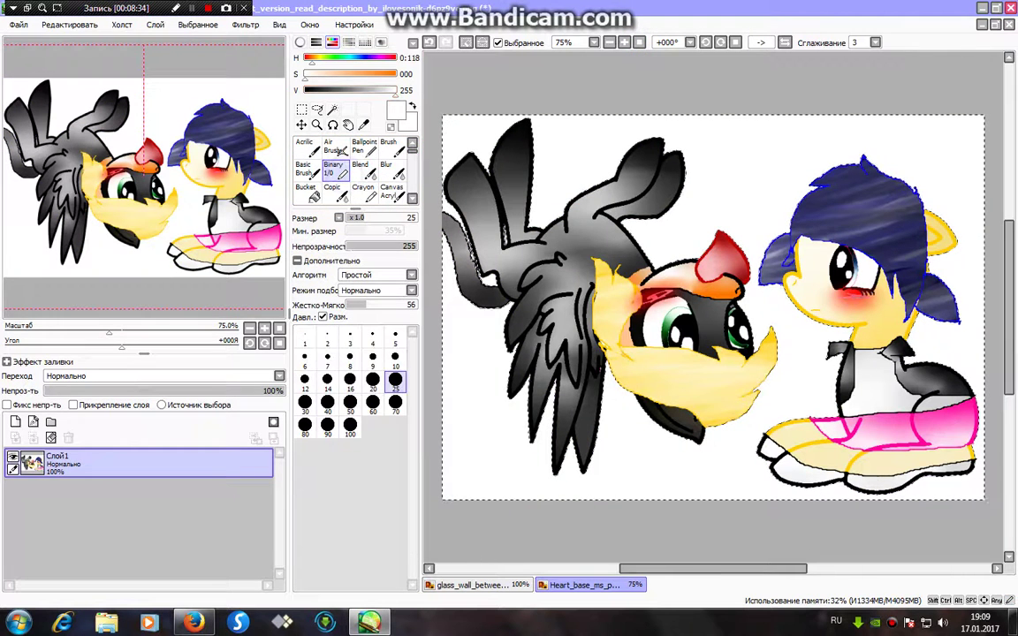
click(497, 42)
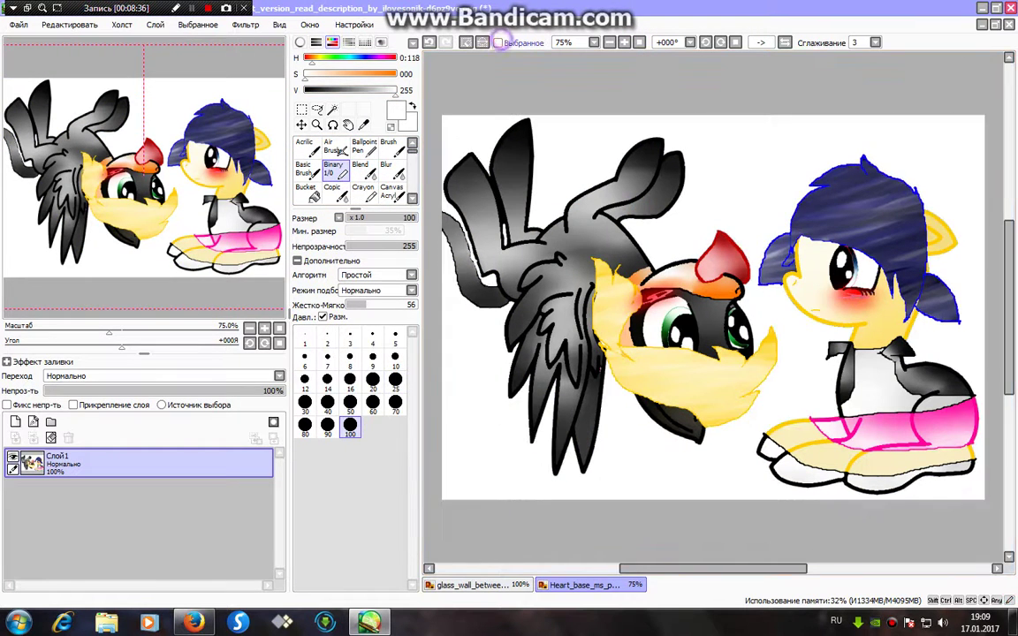
mouse_move(369, 64)
mouse_down()
mouse_move(396, 62)
mouse_move(396, 74)
mouse_up()
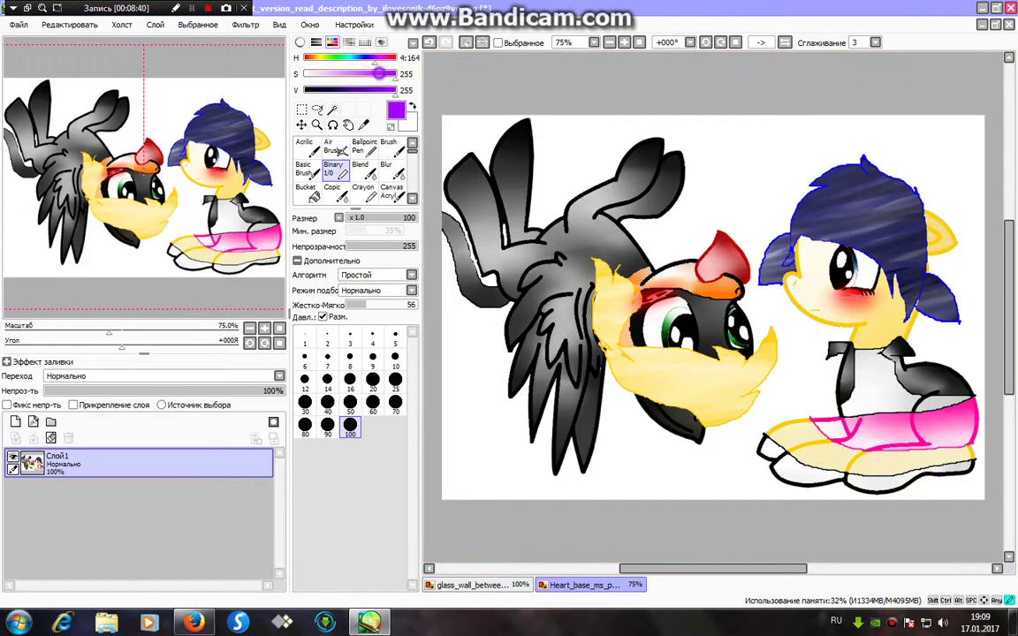
mouse_move(473, 97)
mouse_down()
mouse_move(870, 113)
mouse_move(574, 194)
mouse_move(760, 208)
mouse_up()
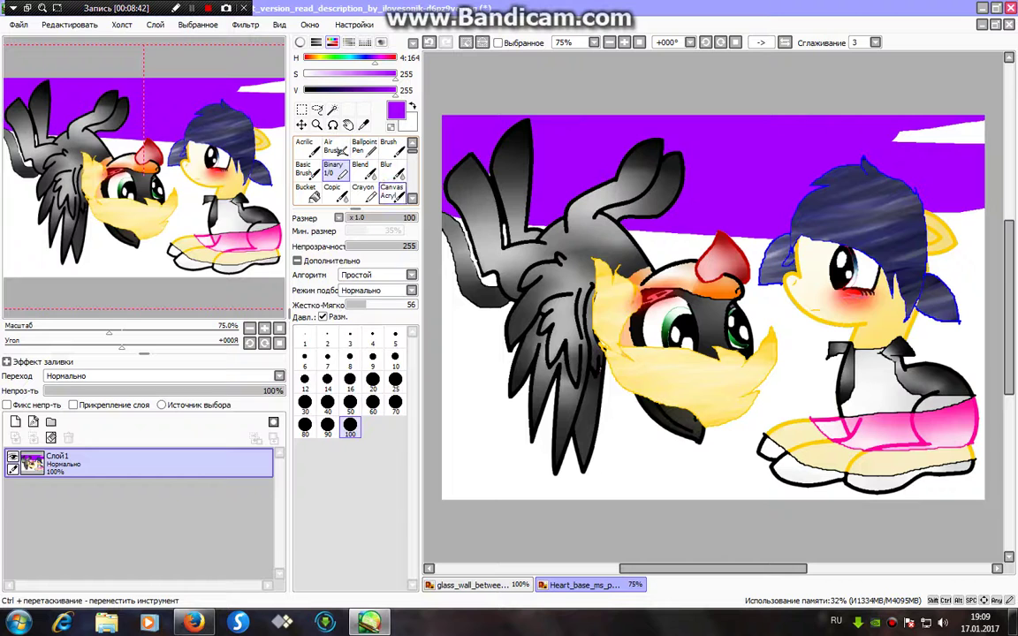
- Cover the rest of the background with the same purple using the Canvas Acrylic brush
click(394, 192)
click(350, 541)
mouse_move(558, 98)
mouse_down()
mouse_move(393, 305)
mouse_move(1016, 484)
mouse_move(604, 201)
mouse_move(870, 238)
mouse_move(718, 254)
mouse_move(763, 436)
mouse_move(787, 296)
mouse_up()
- Repaint the whole background in light purple at saturation 106 with the Brush tool at size 500
click(392, 149)
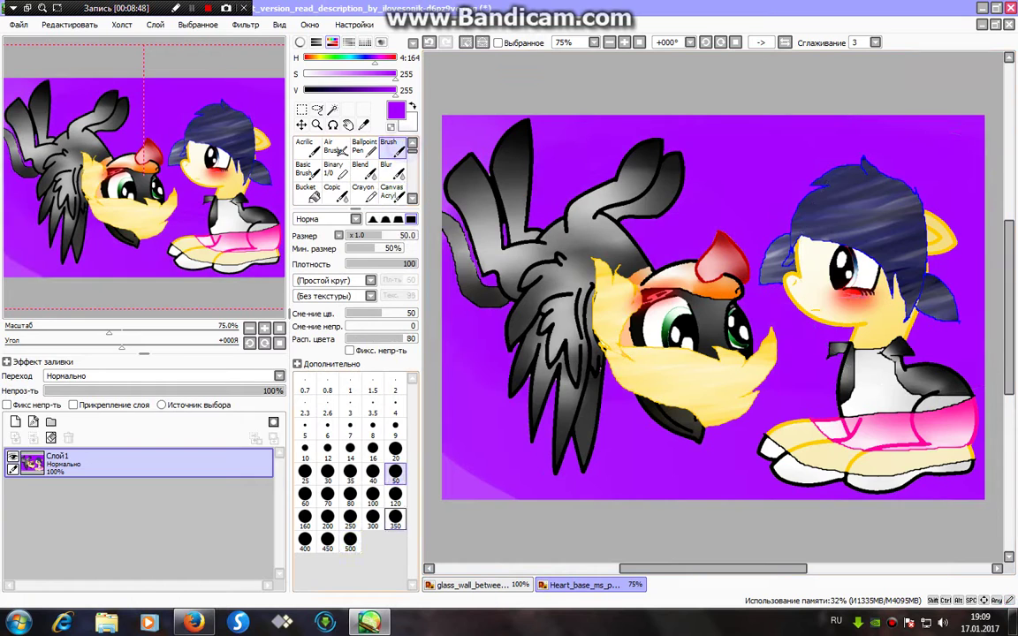
click(350, 541)
mouse_move(513, 172)
mouse_down()
mouse_move(525, 523)
mouse_move(809, 332)
mouse_move(542, 202)
mouse_move(775, 84)
mouse_up()
mouse_move(338, 75)
mouse_down()
mouse_move(361, 75)
mouse_move(343, 76)
mouse_up()
mouse_move(773, 158)
mouse_down()
mouse_move(530, 176)
mouse_move(681, 521)
mouse_move(777, 177)
mouse_move(625, 485)
mouse_move(708, 184)
mouse_move(988, 166)
mouse_up()
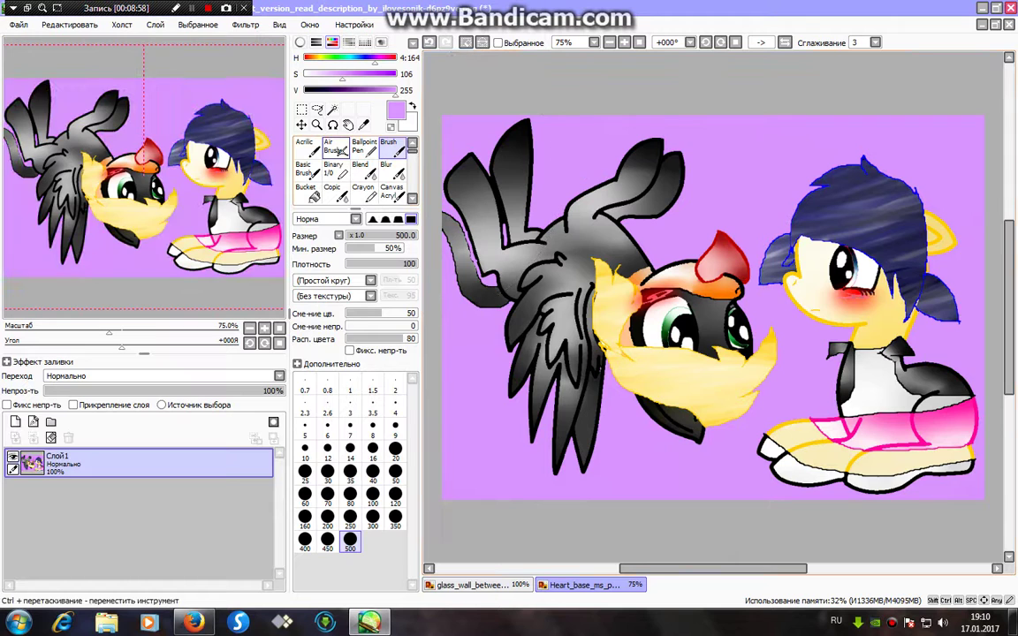
- Spray a black butterfly pattern over the whole purple background with the Air Brush at size 500, using the Butterflies shape and Arpfina texture
click(335, 148)
drag(321, 93, 303, 93)
click(364, 147)
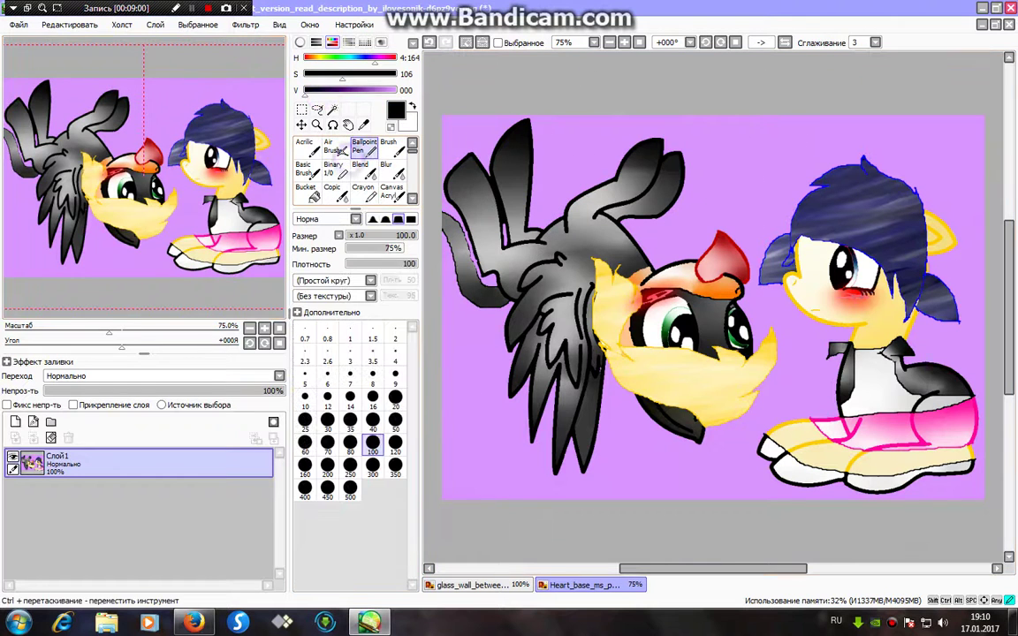
click(335, 147)
mouse_move(681, 147)
mouse_down()
mouse_move(954, 102)
mouse_move(1007, 225)
mouse_move(804, 175)
mouse_move(442, 246)
mouse_move(543, 226)
mouse_move(712, 349)
mouse_move(574, 424)
mouse_move(618, 442)
mouse_move(742, 353)
mouse_up()
mouse_move(725, 393)
mouse_down()
mouse_move(565, 442)
mouse_move(495, 415)
mouse_move(540, 378)
mouse_move(610, 398)
mouse_move(654, 450)
mouse_move(621, 245)
mouse_move(716, 336)
mouse_move(697, 362)
mouse_up()
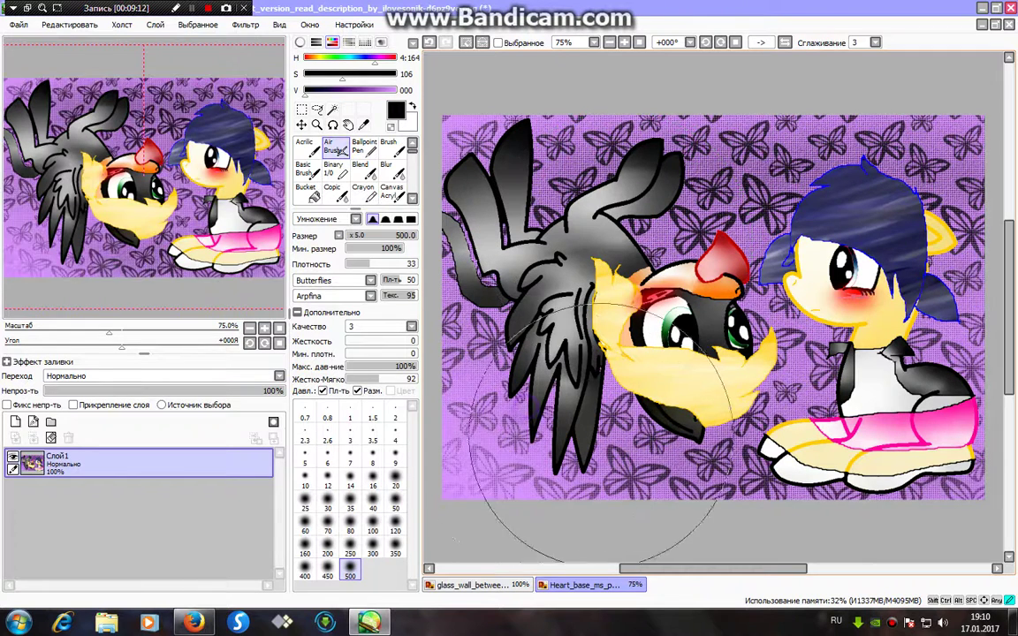
mouse_move(443, 451)
mouse_down()
mouse_move(486, 419)
mouse_move(605, 450)
mouse_move(866, 442)
mouse_move(874, 466)
mouse_move(675, 227)
mouse_move(818, 101)
mouse_up()
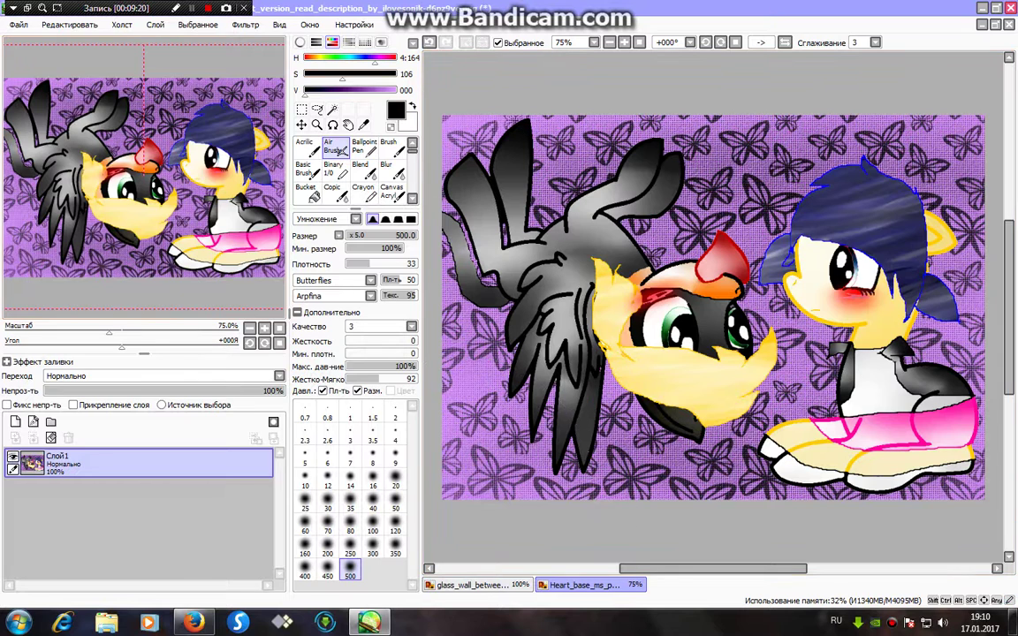
- Adjust the drawing's brightness to -21, contrast to +29 and color depth to +20
click(18, 24)
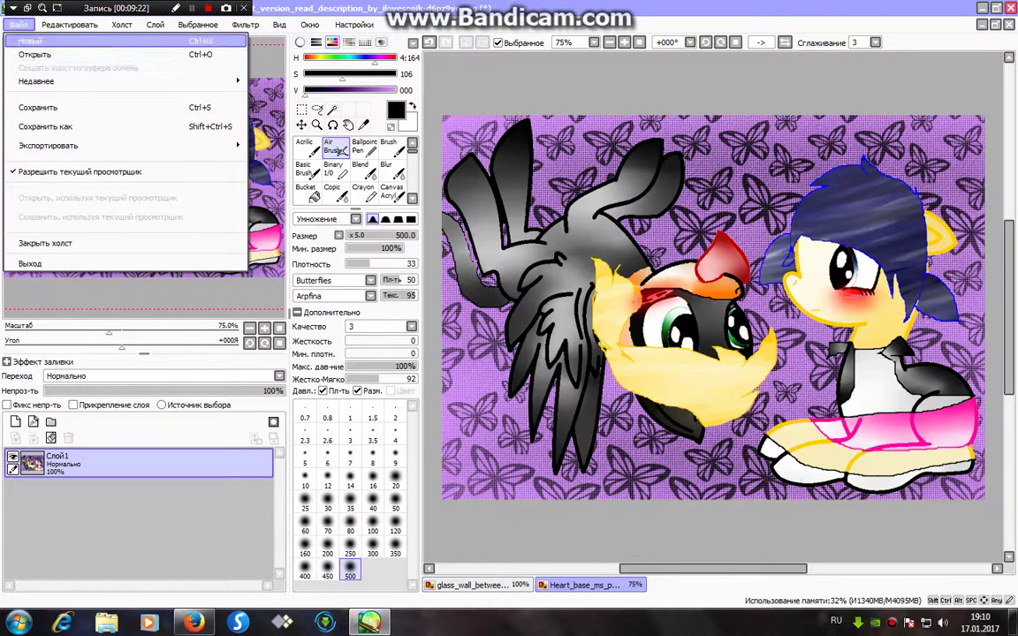
click(18, 26)
click(250, 25)
click(249, 54)
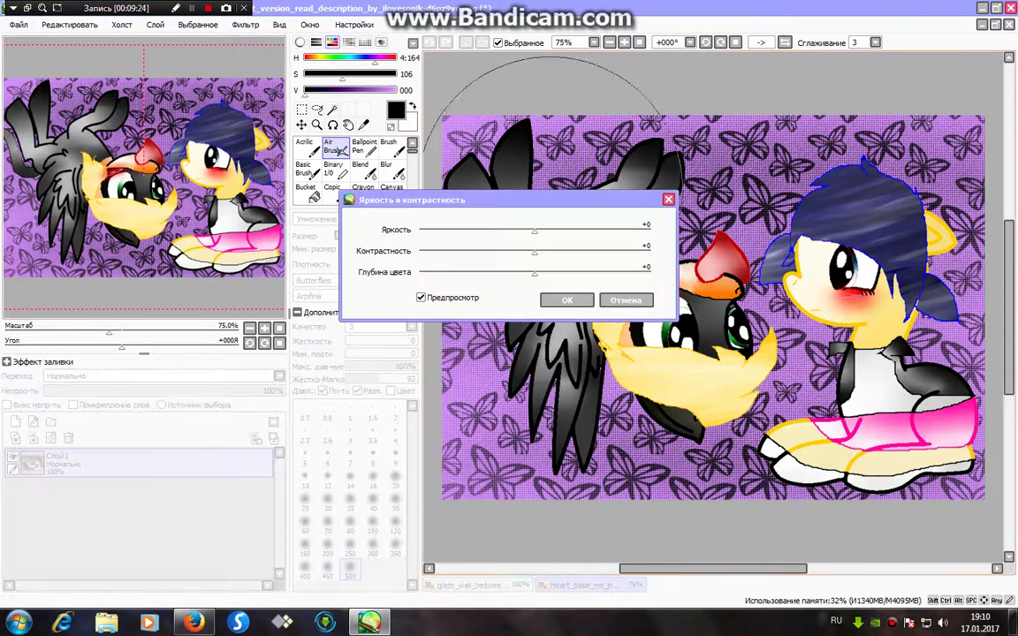
drag(534, 231, 556, 272)
click(568, 300)
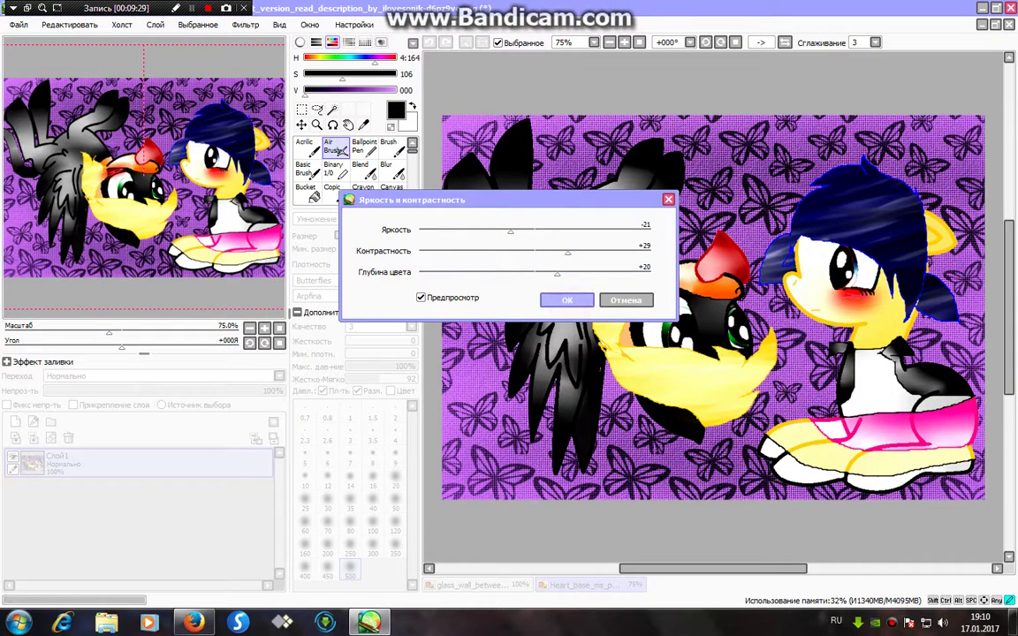
- Save the drawing as a new file
click(18, 23)
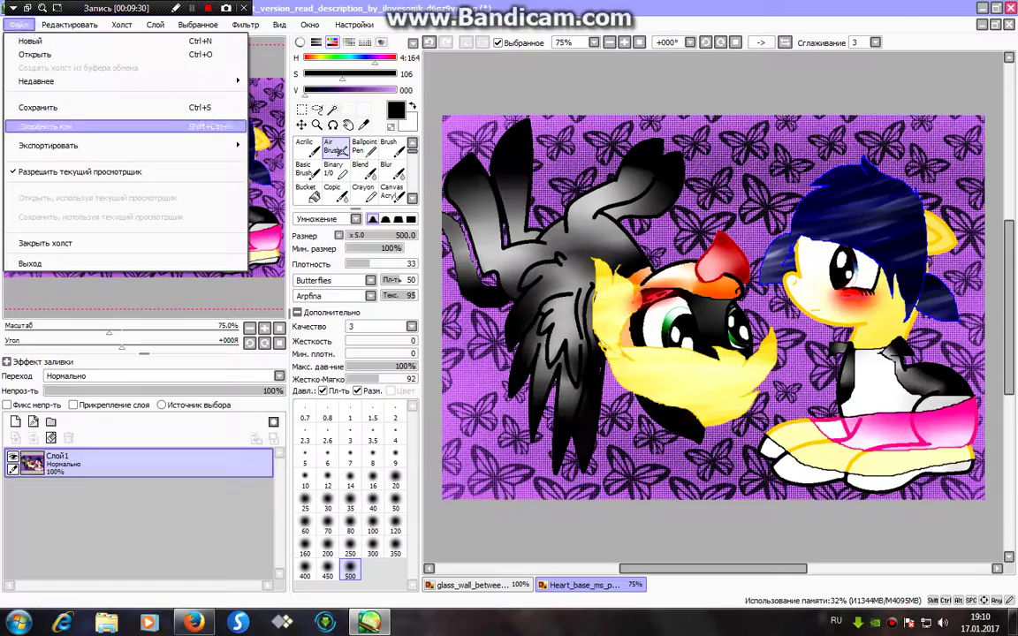